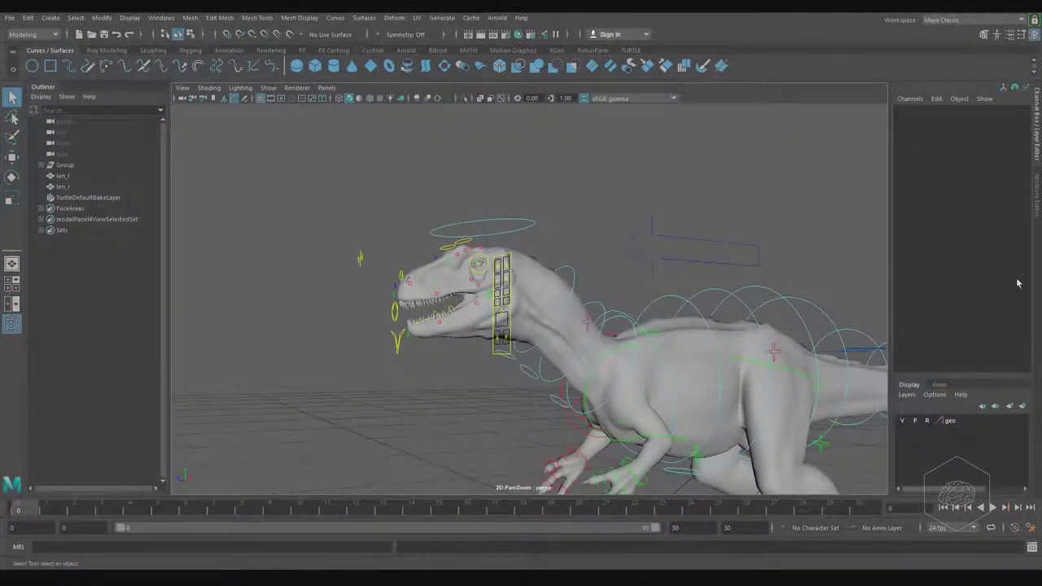
# Inspect the rigged dinosaur and its animation controls from several angles, including the root control at the hips
pyautogui.keyDown('alt'); pyautogui.moveTo(580, 277); pyautogui.dragTo(611, 372); pyautogui.keyUp('alt')
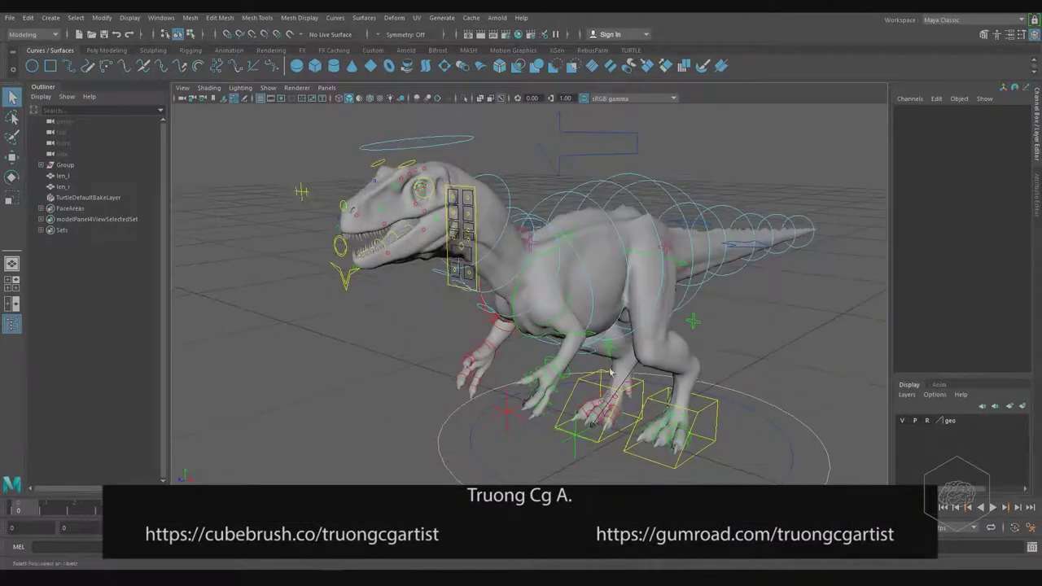
pyautogui.keyDown('alt'); pyautogui.moveTo(666, 239); pyautogui.dragTo(586, 336); pyautogui.keyUp('alt')
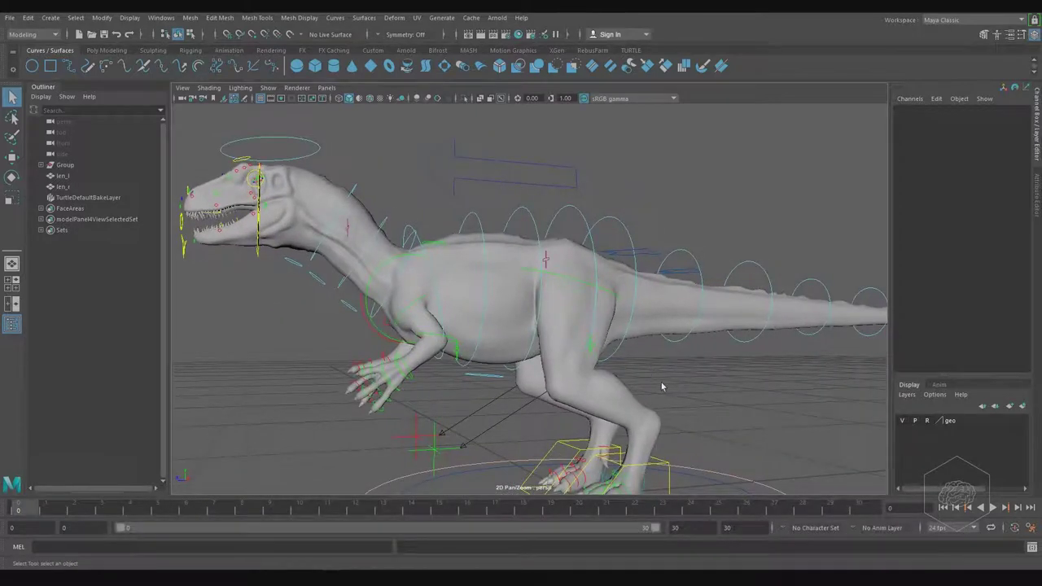
pyautogui.keyDown('alt'); pyautogui.moveTo(661, 385); pyautogui.dragTo(667, 372); pyautogui.keyUp('alt')
pyautogui.keyDown('alt'); pyautogui.moveTo(667, 372); pyautogui.dragTo(635, 316, button='middle'); pyautogui.keyUp('alt')
pyautogui.keyDown('alt'); pyautogui.moveTo(635, 316); pyautogui.dragTo(594, 326); pyautogui.keyUp('alt')
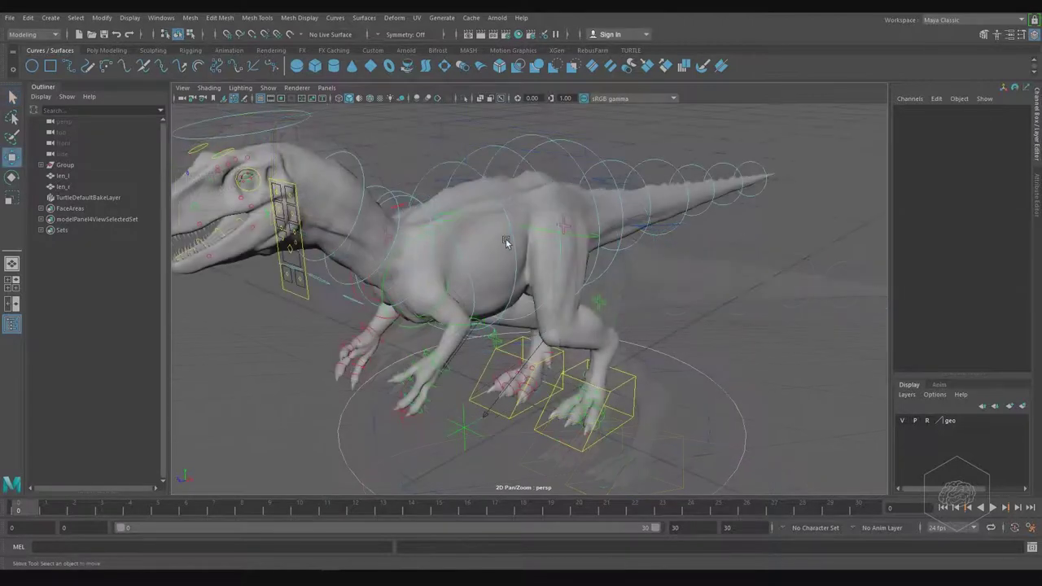
pyautogui.press('w')
pyautogui.click(481, 242)
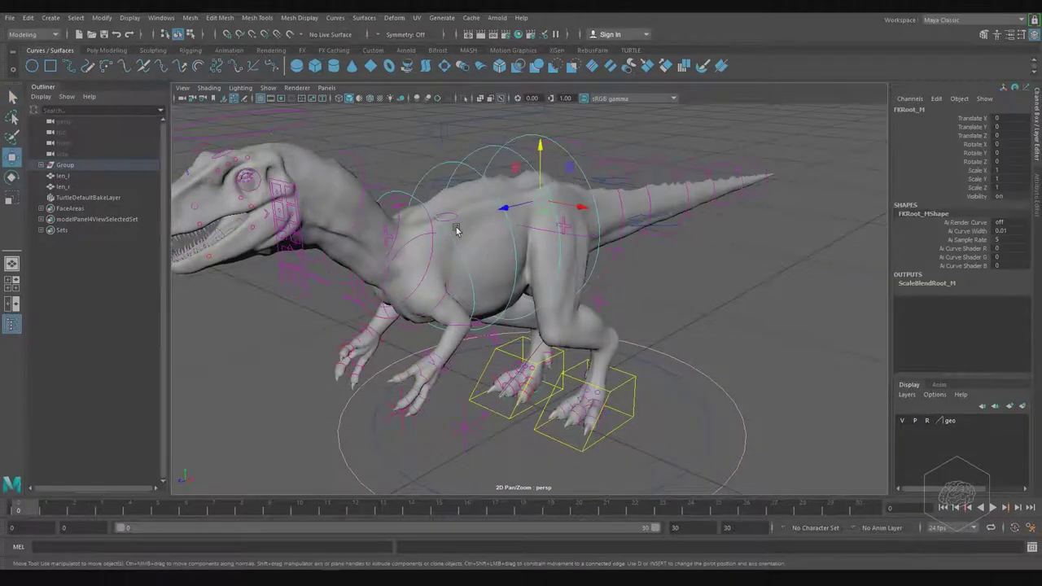
pyautogui.click(495, 258)
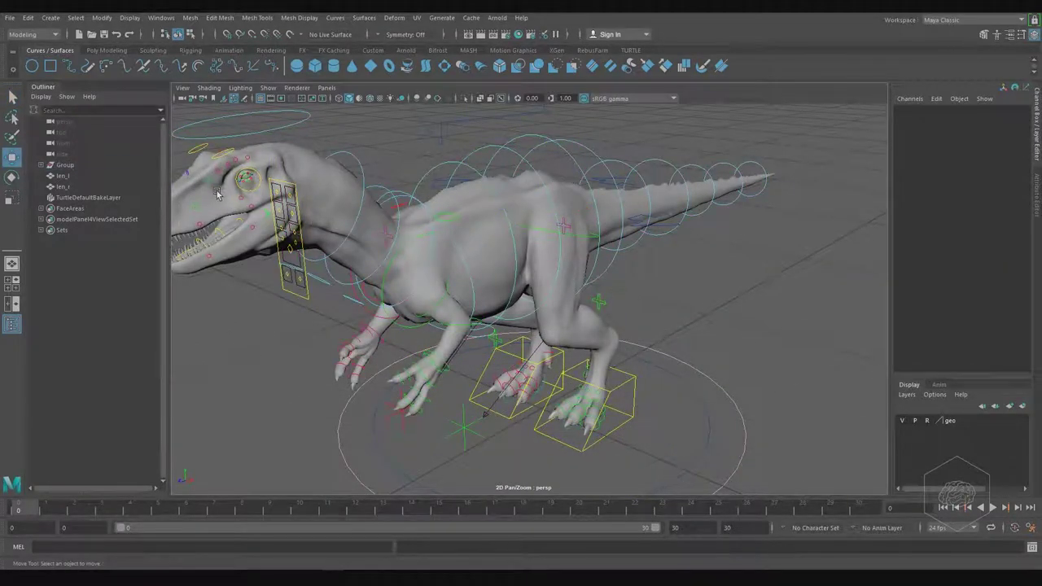
# Expand the dinosaur's top-level Group in the Outliner and select its Geometry group
pyautogui.click(104, 168)
pyautogui.click(365, 123)
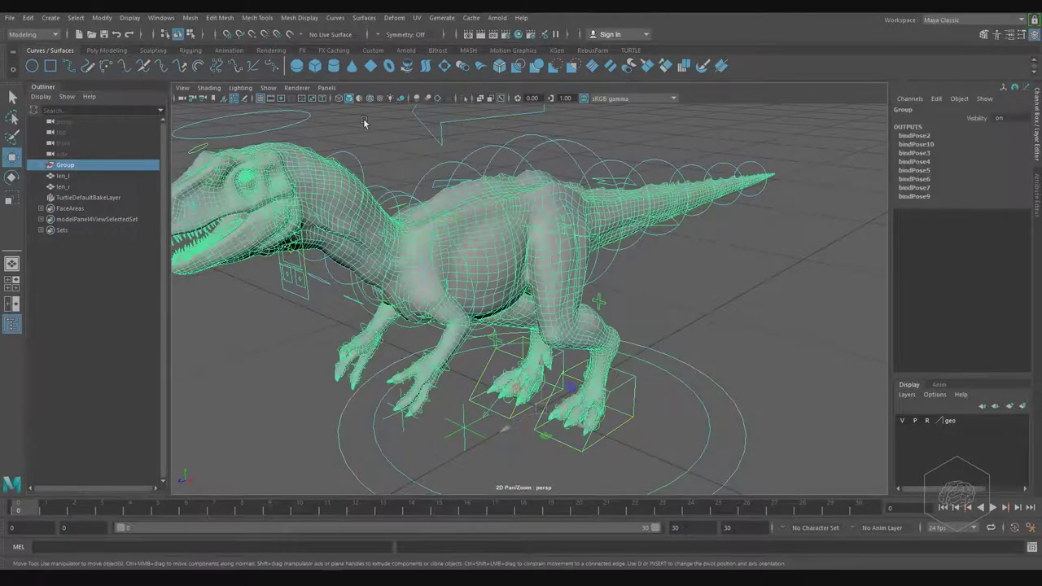
pyautogui.click(40, 165)
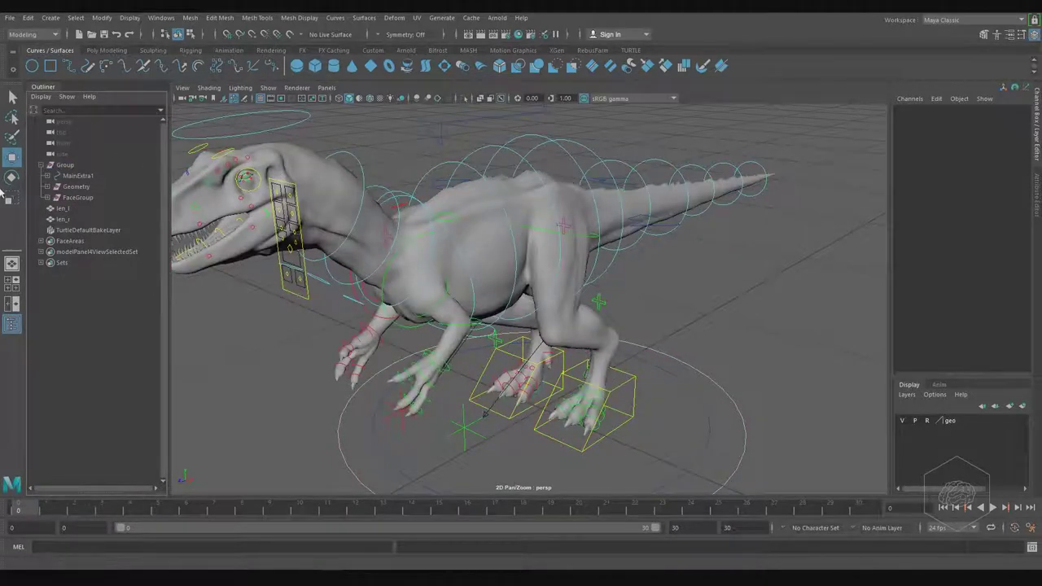
pyautogui.keyDown('alt'); pyautogui.moveTo(519, 319); pyautogui.dragTo(411, 282); pyautogui.keyUp('alt')
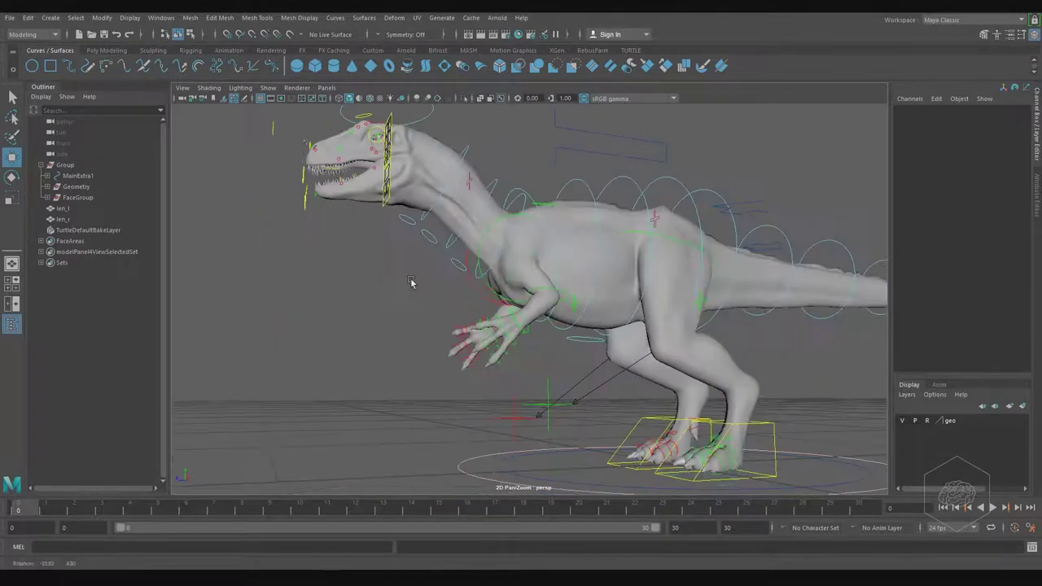
pyautogui.click(358, 192)
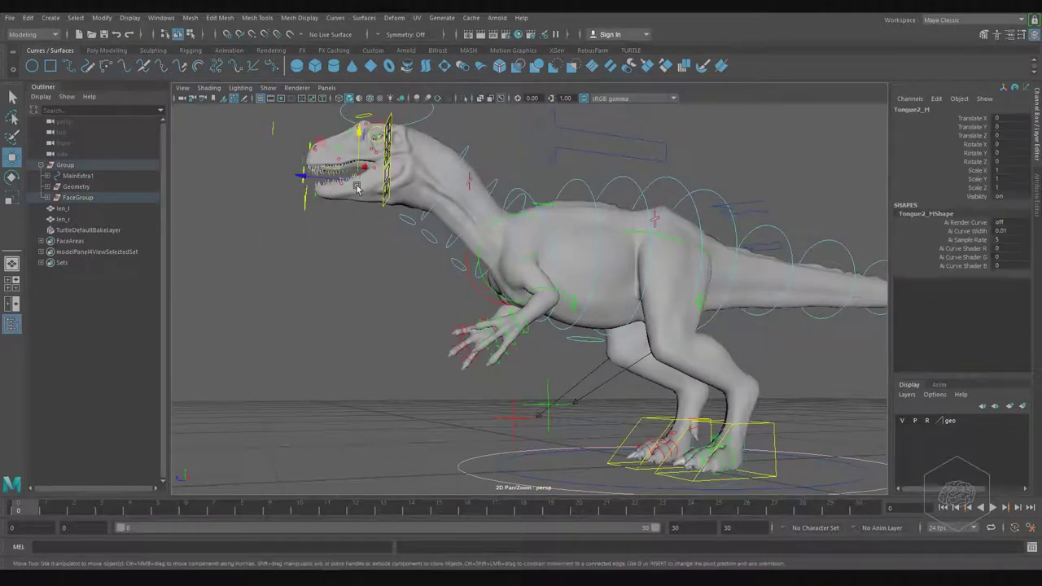
pyautogui.click(80, 187)
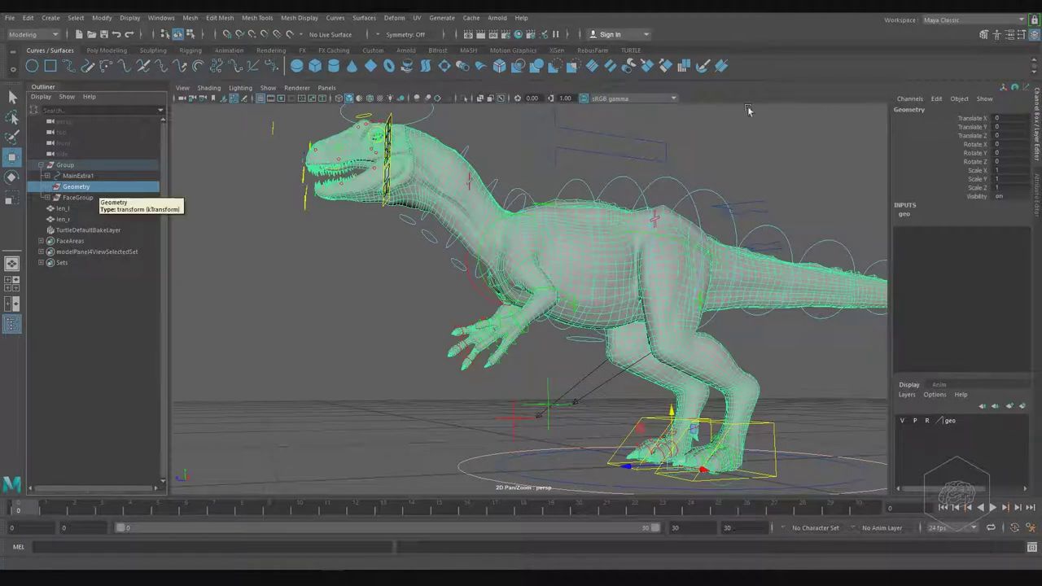
# Start an Alembic cache export of the selected Geometry group, with the cache commands detached as floating windows
pyautogui.click(470, 18)
pyautogui.click(489, 29)
pyautogui.moveTo(512, 78); pyautogui.dragTo(333, 232)
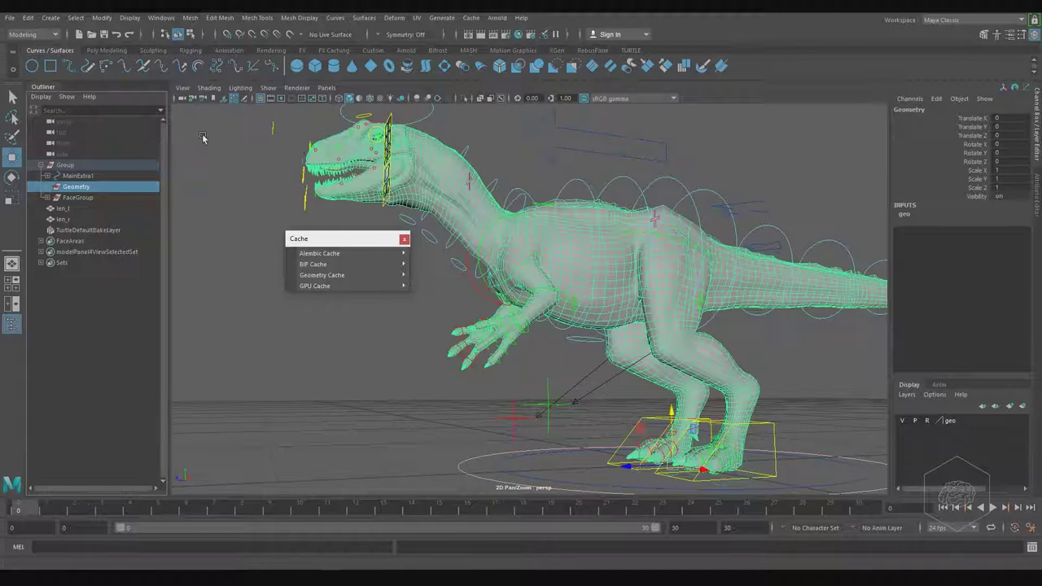
pyautogui.moveTo(346, 253)
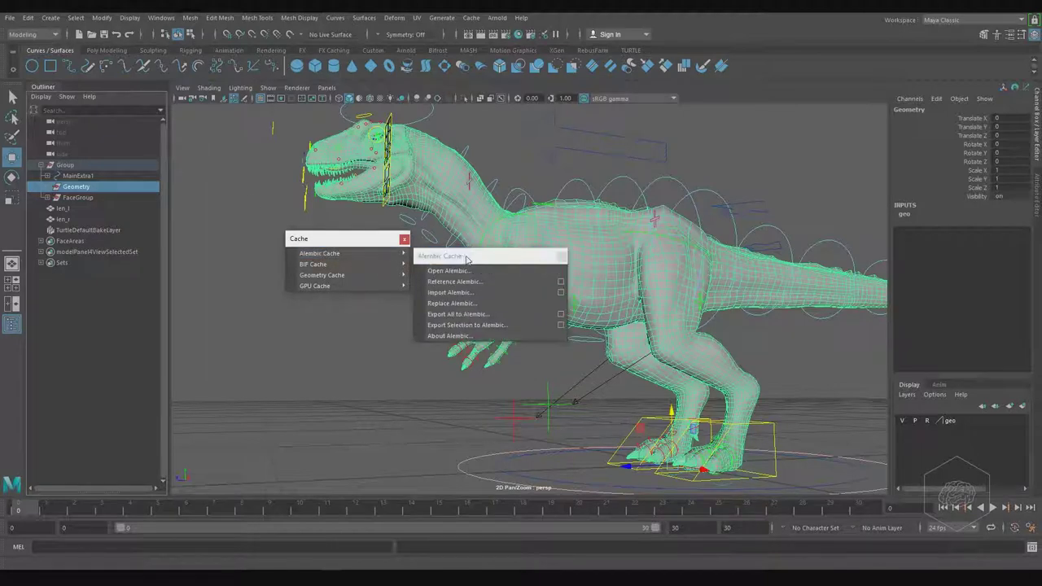
pyautogui.click(465, 253)
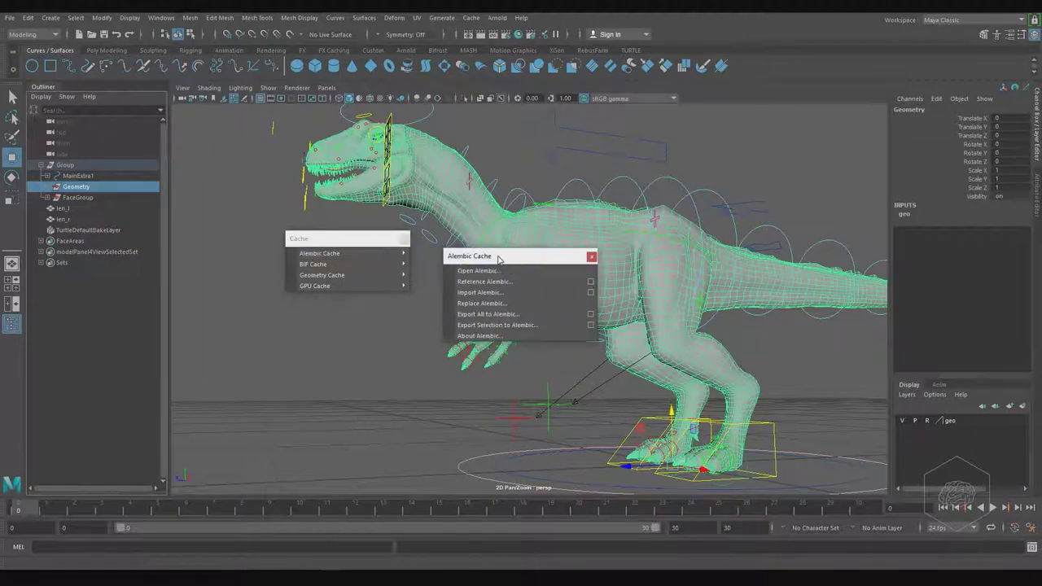
pyautogui.click(513, 333)
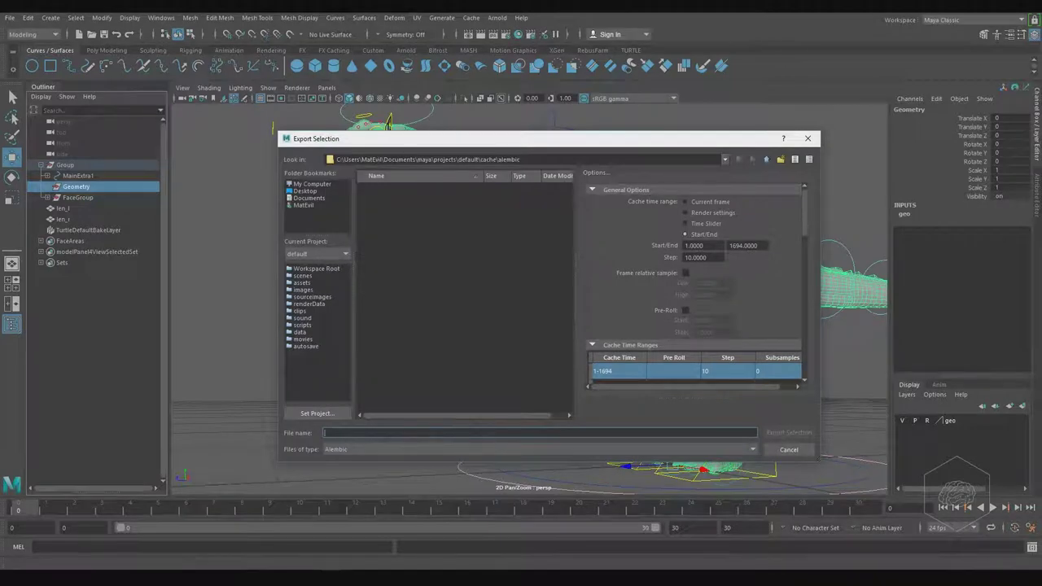
# Copy the path of the myCache folder on volume G from File Explorer and make it the Alembic export location
pyautogui.press('super+e')
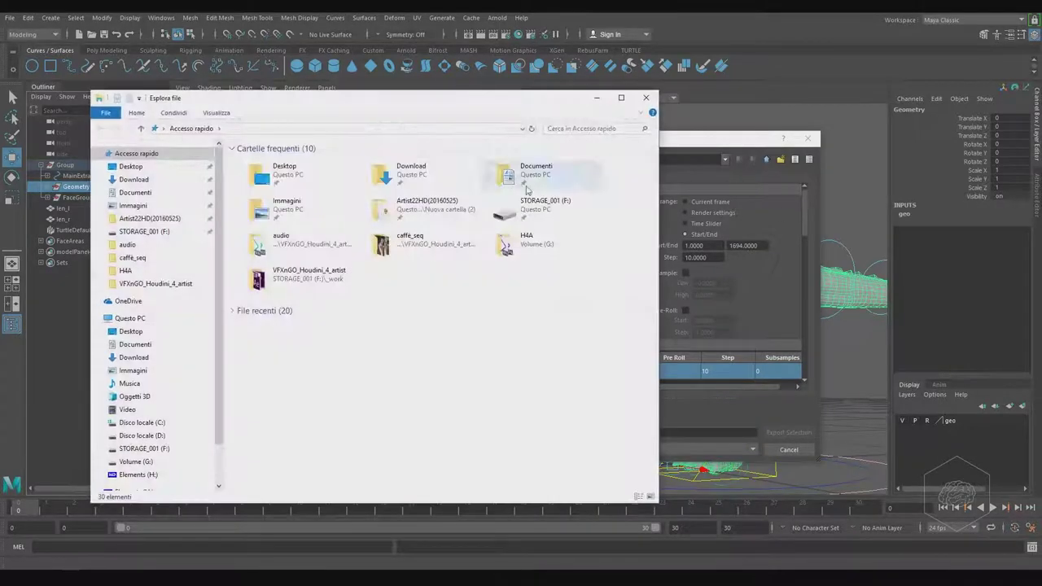
pyautogui.click(143, 461)
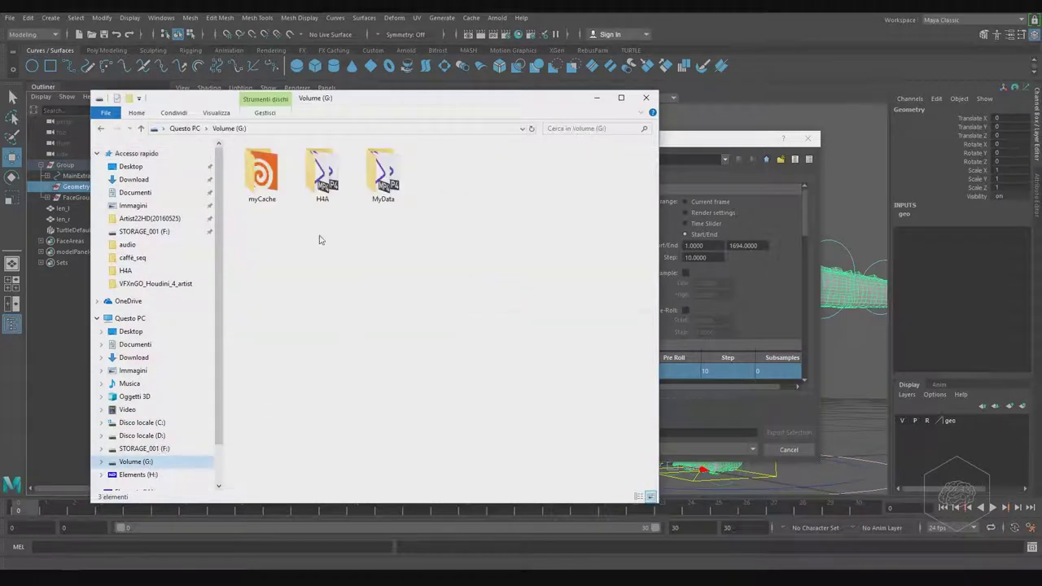
pyautogui.doubleClick(262, 174)
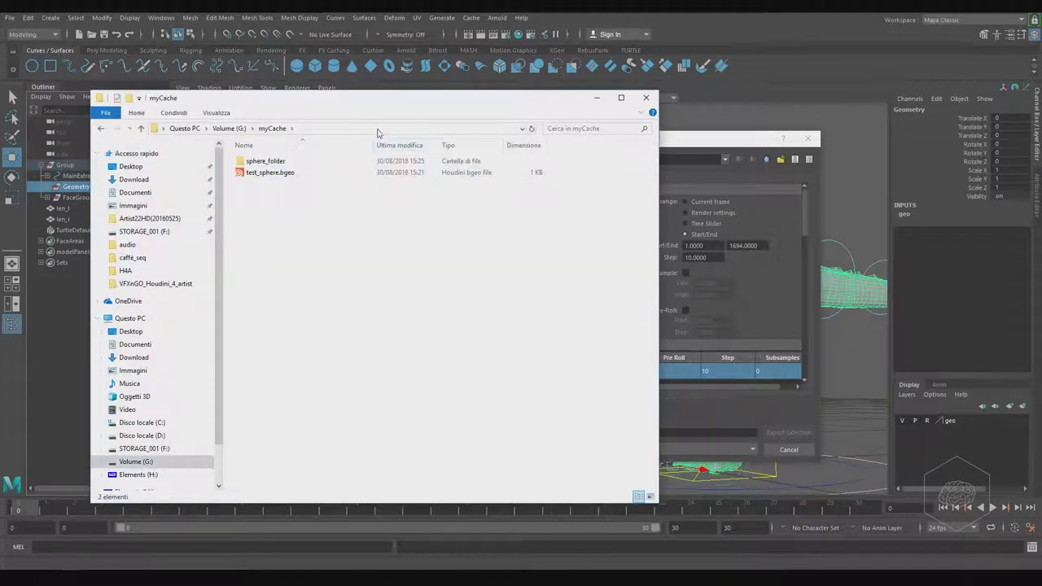
pyautogui.click(378, 128)
pyautogui.hotkey('ctrl', 'c')
pyautogui.click(596, 97)
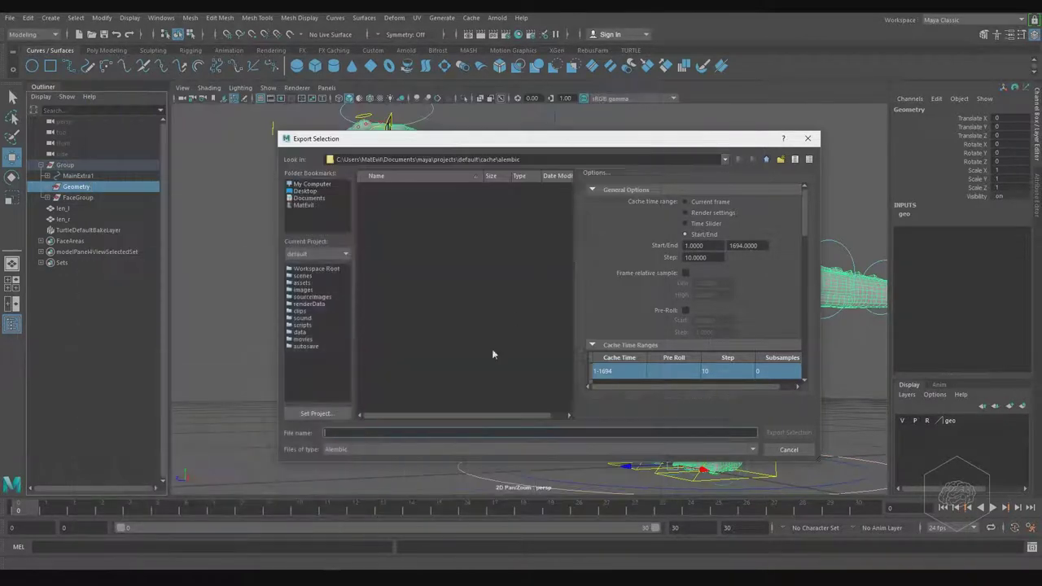
pyautogui.hotkey('ctrl', 'v')
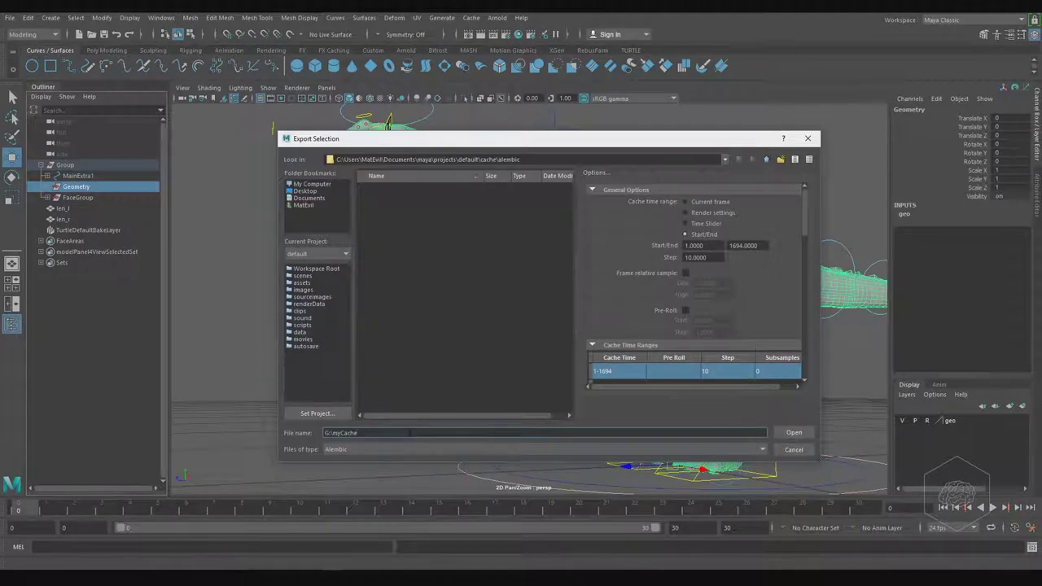
pyautogui.press('Return')
pyautogui.click(421, 288)
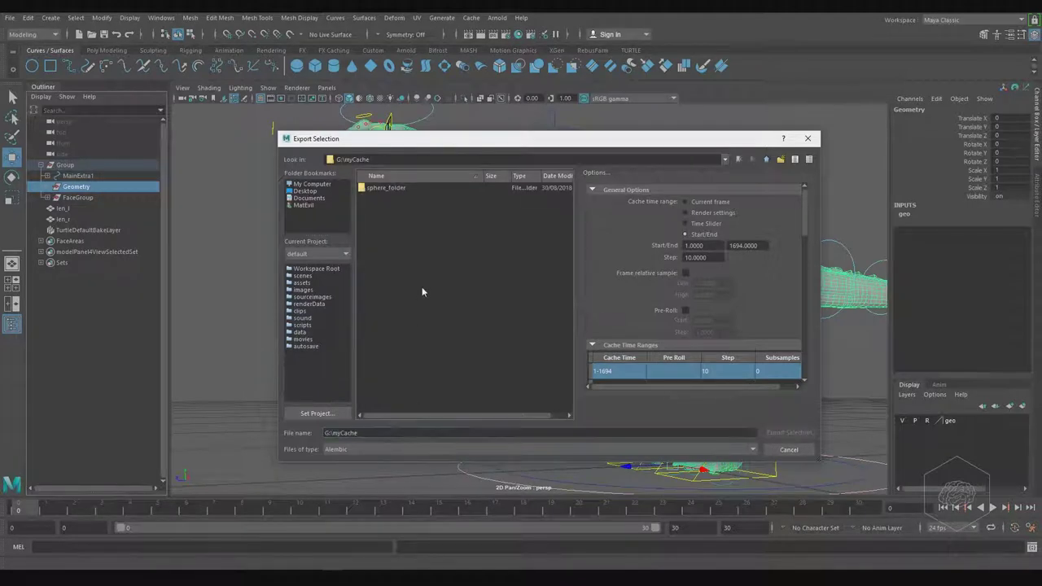
# Name the Alembic export file DINO_alembic
pyautogui.tripleClick(422, 433)
pyautogui.write('dinosa')
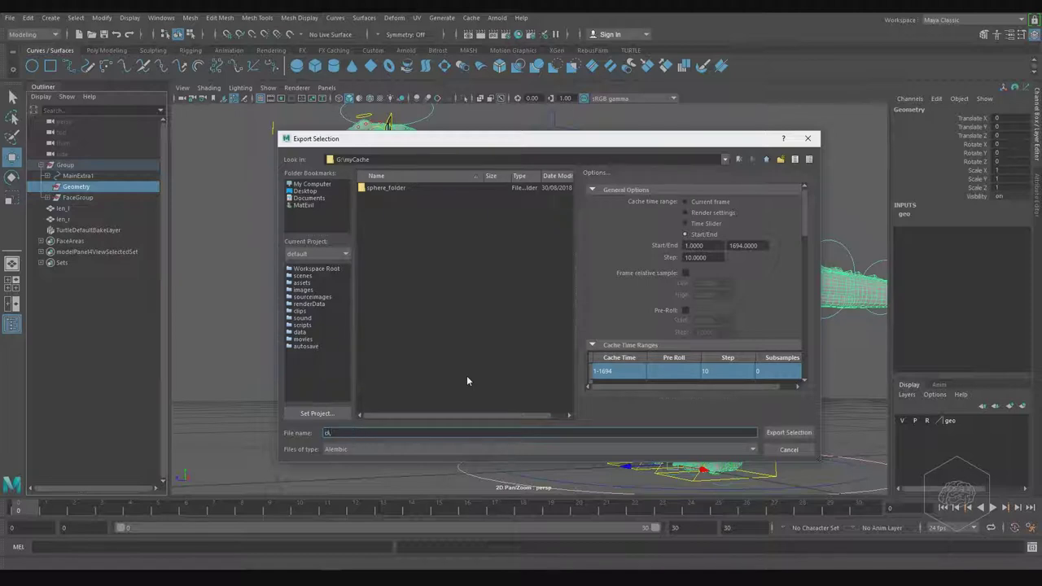
pyautogui.press('BackSpace')
pyautogui.press('BackSpace')
pyautogui.press('BackSpace')
pyautogui.press('BackSpace')
pyautogui.press('BackSpace')
pyautogui.press('BackSpace')
pyautogui.write('DiNO_alembic')
# Export the selection with the cache time range set to Current frame, and locate DINO_alembic.abc in the myCache folder
pyautogui.click(710, 202)
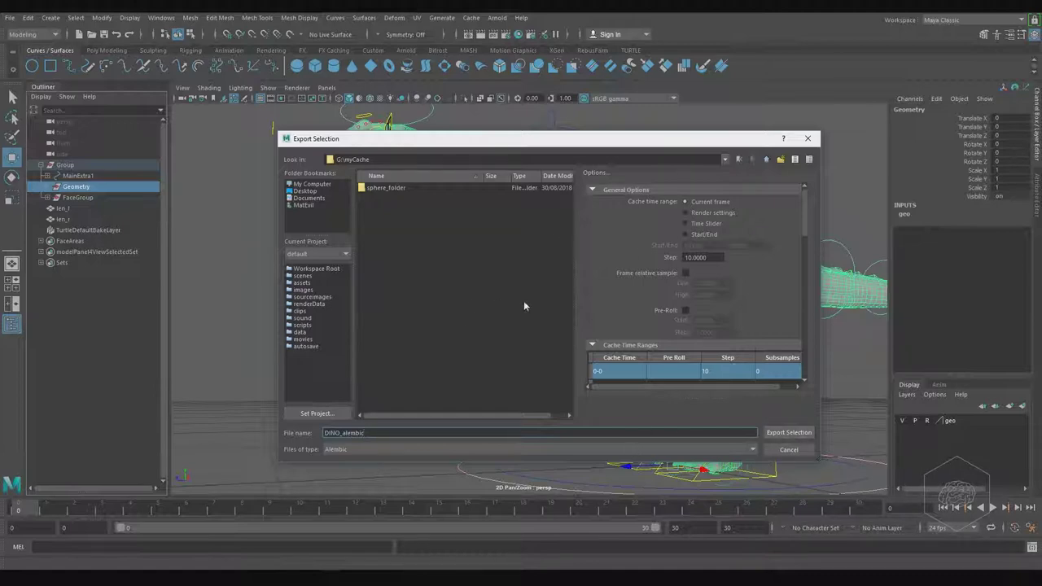
pyautogui.click(780, 433)
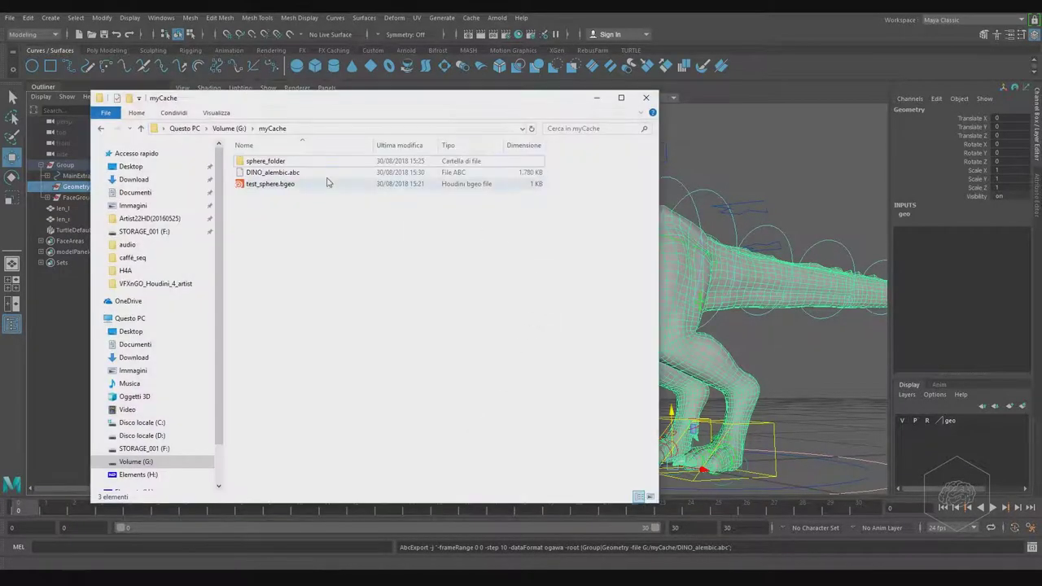
pyautogui.click(303, 173)
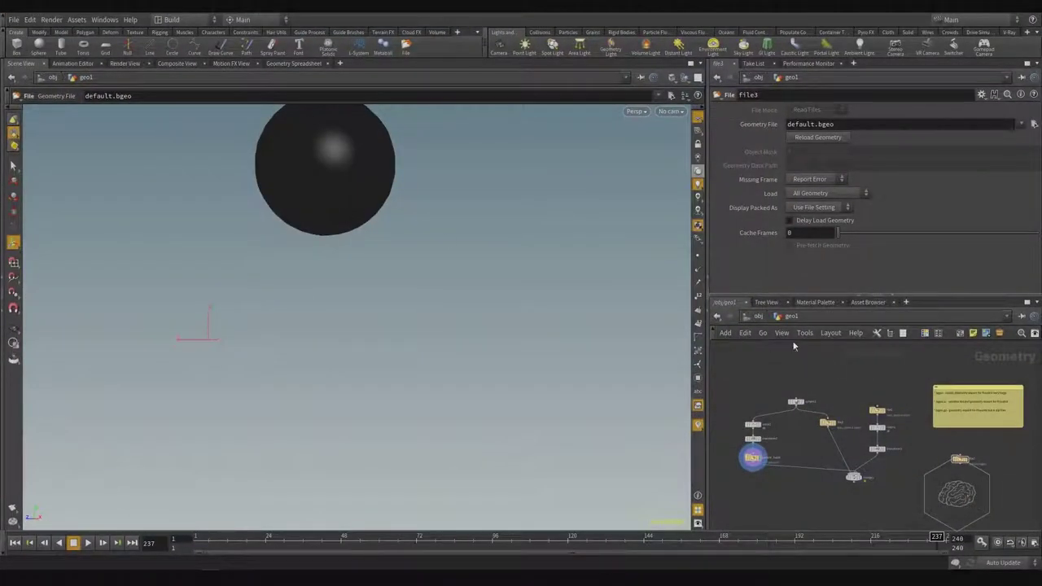
# Switch to Houdini, go up to the object level, move the geo1 node aside and rename it example_File_sops
pyautogui.click(753, 315)
pyautogui.click(847, 410)
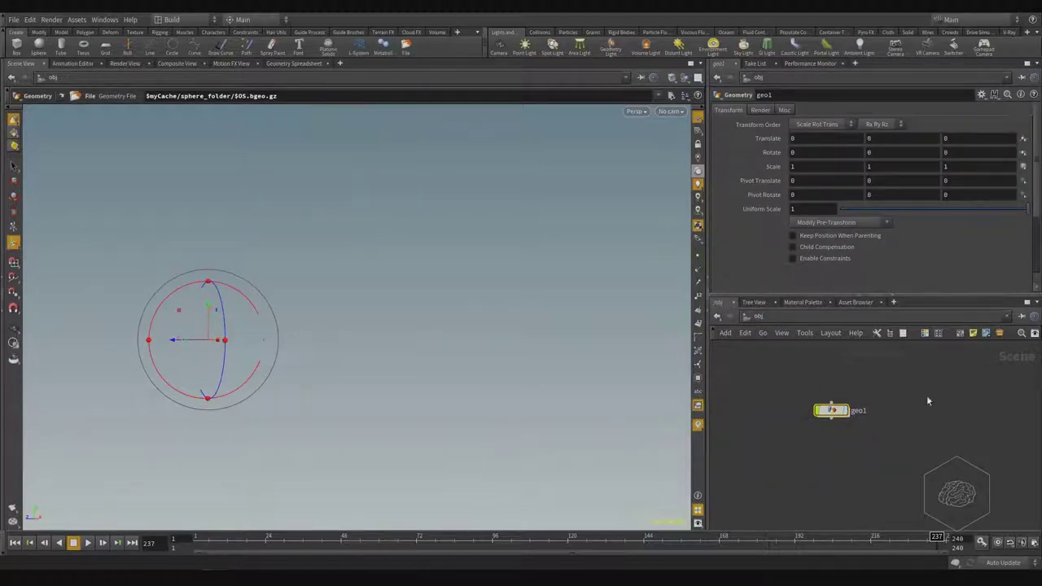
pyautogui.moveTo(834, 413); pyautogui.dragTo(761, 377)
pyautogui.click(791, 375)
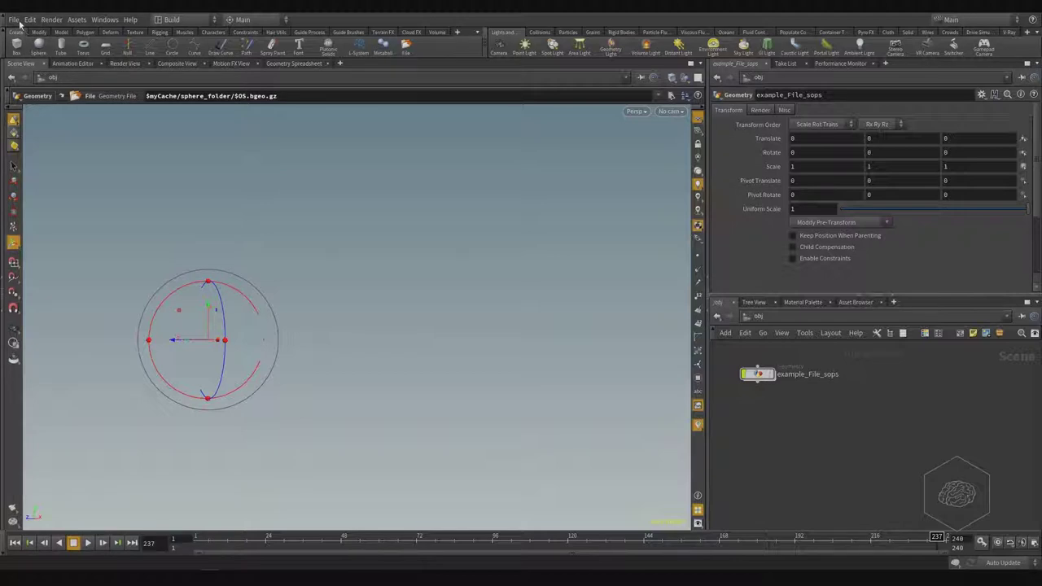
# Import the Alembic scene $myCache/DINO_alembic.abc with the full object hierarchy, loaded as Alembic Delayed Load Primitives
pyautogui.click(11, 21)
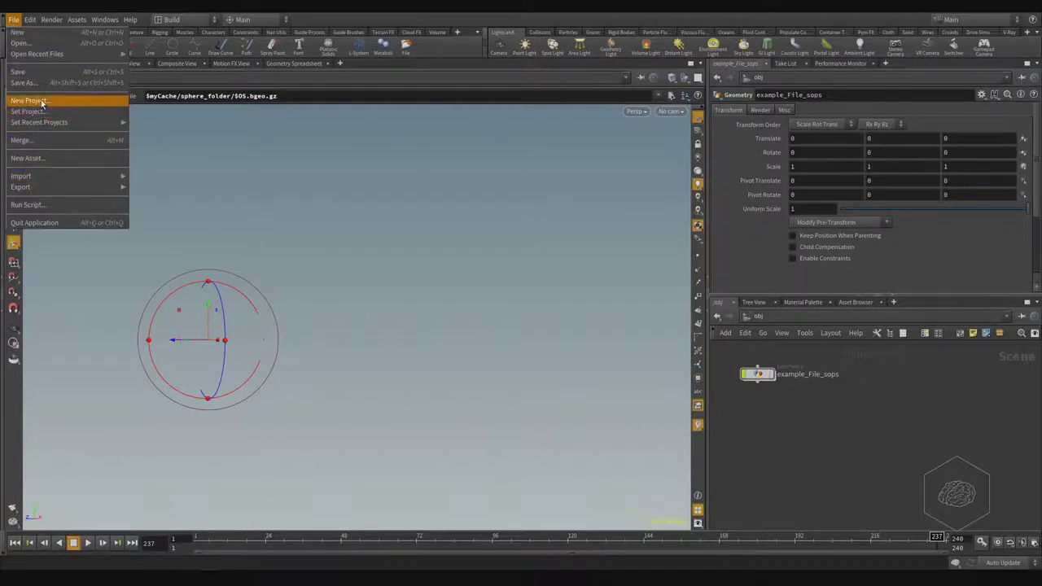
pyautogui.moveTo(39, 178)
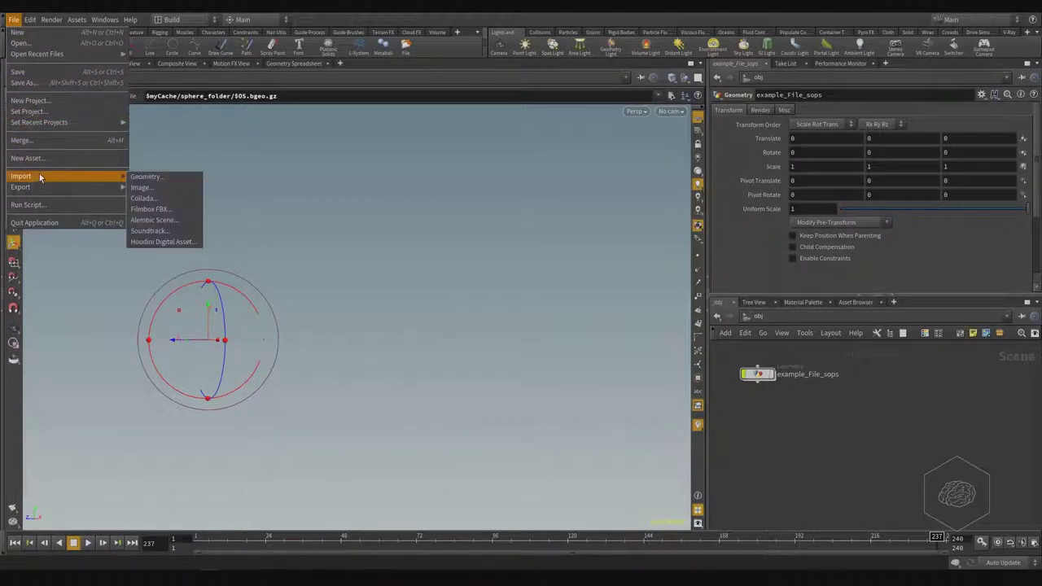
pyautogui.click(174, 224)
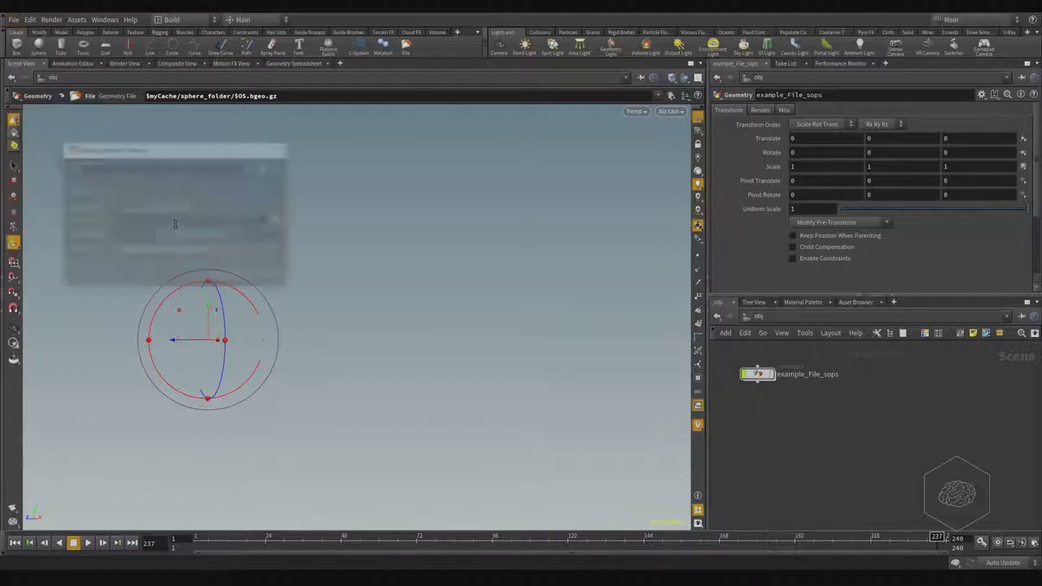
pyautogui.click(266, 168)
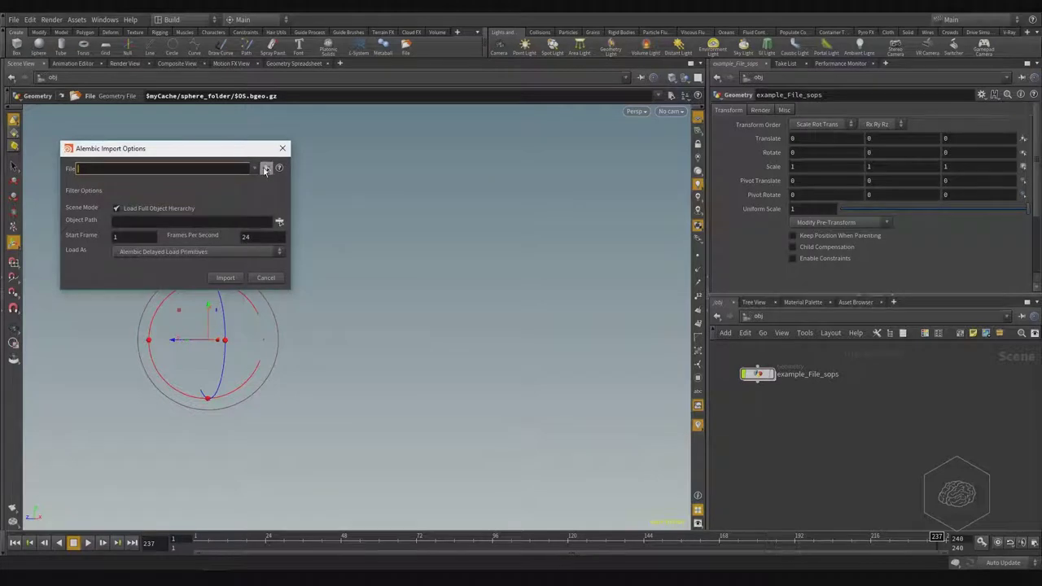
pyautogui.click(569, 227)
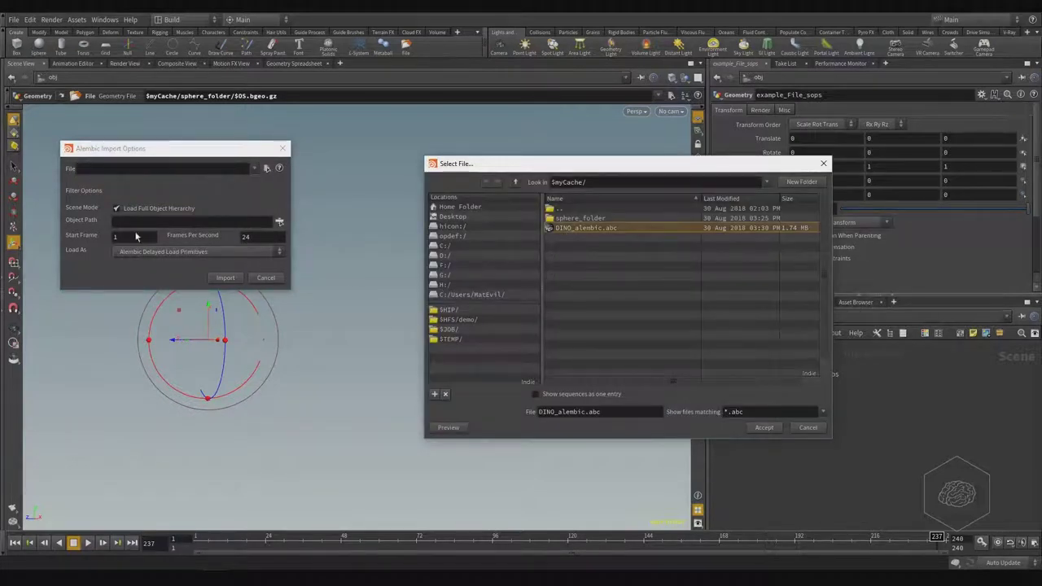
pyautogui.click(769, 429)
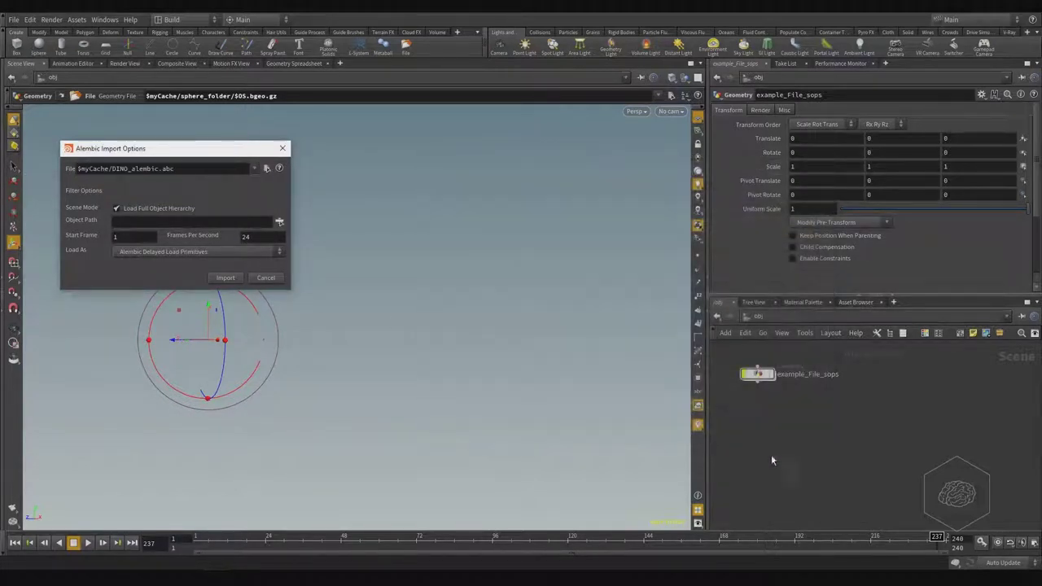
pyautogui.click(224, 278)
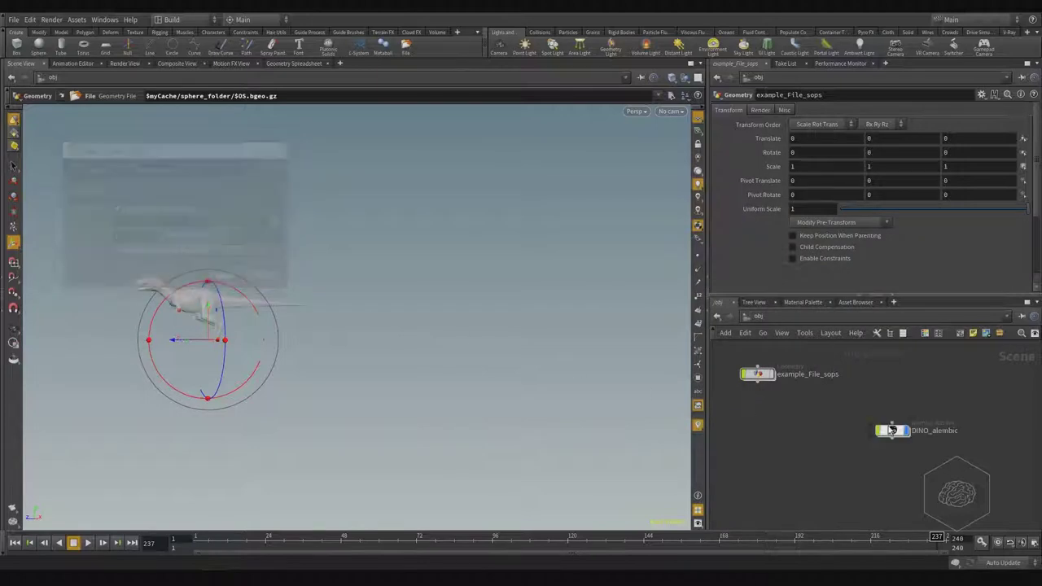
# Examine the DINO_alembic archive node and the imported dinosaur up close in the scene view
pyautogui.scroll(3, 905, 465)
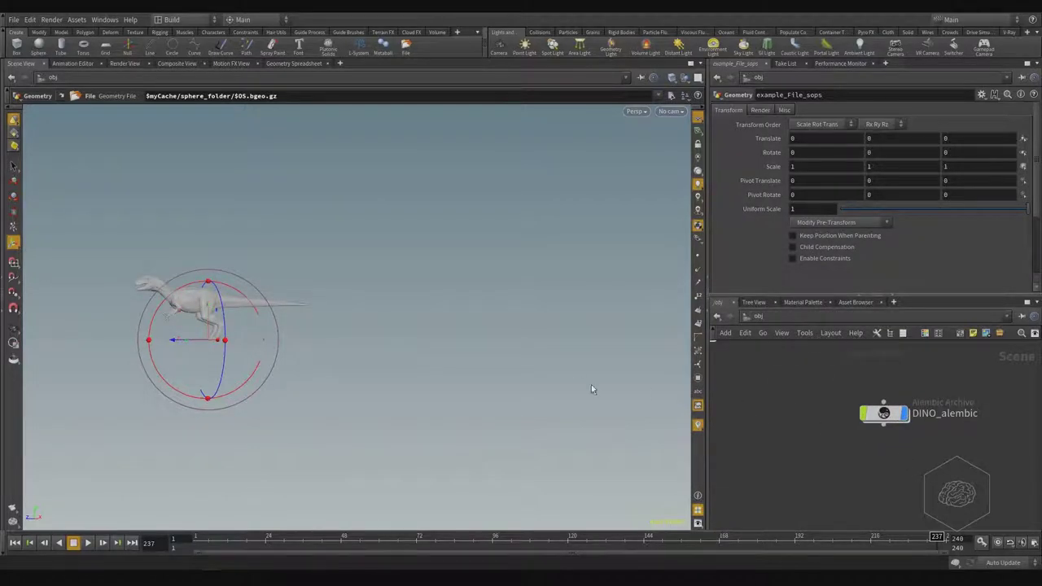
pyautogui.press('Escape')
pyautogui.moveTo(244, 223); pyautogui.dragTo(217, 324)
pyautogui.scroll(5, 217, 325)
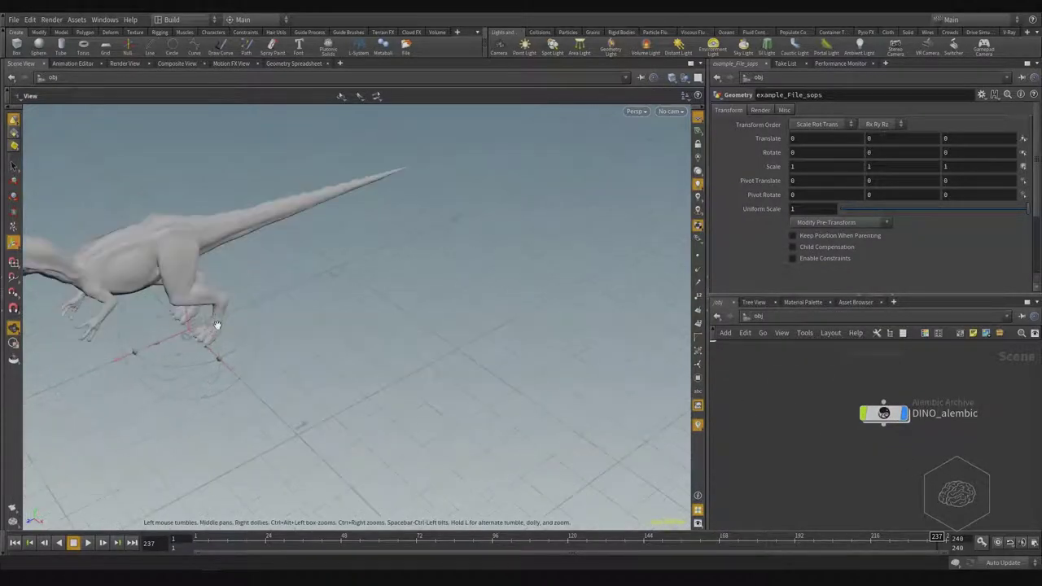
# Open the DINO_alembic archive node and go inside its Geometry transform node
pyautogui.moveTo(218, 325); pyautogui.dragTo(414, 355, button='middle')
pyautogui.moveTo(414, 355); pyautogui.dragTo(330, 379)
pyautogui.keyDown('alt'); pyautogui.moveTo(329, 379); pyautogui.dragTo(428, 369, button='middle'); pyautogui.keyUp('alt')
pyautogui.keyDown('alt'); pyautogui.moveTo(295, 304); pyautogui.dragTo(327, 370, button='middle'); pyautogui.keyUp('alt')
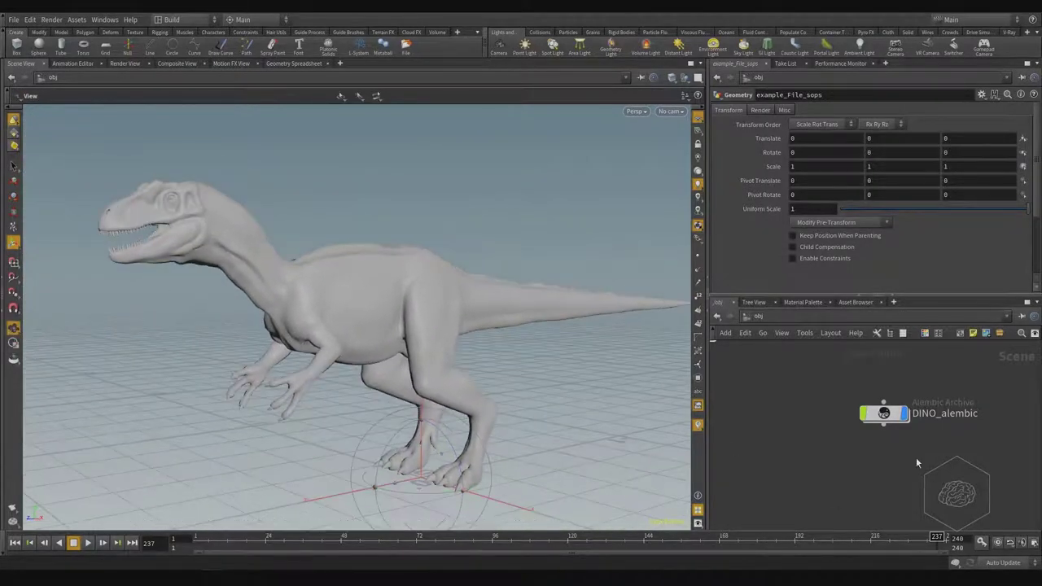
pyautogui.doubleClick(883, 414)
pyautogui.moveTo(941, 422); pyautogui.dragTo(852, 389, button='middle')
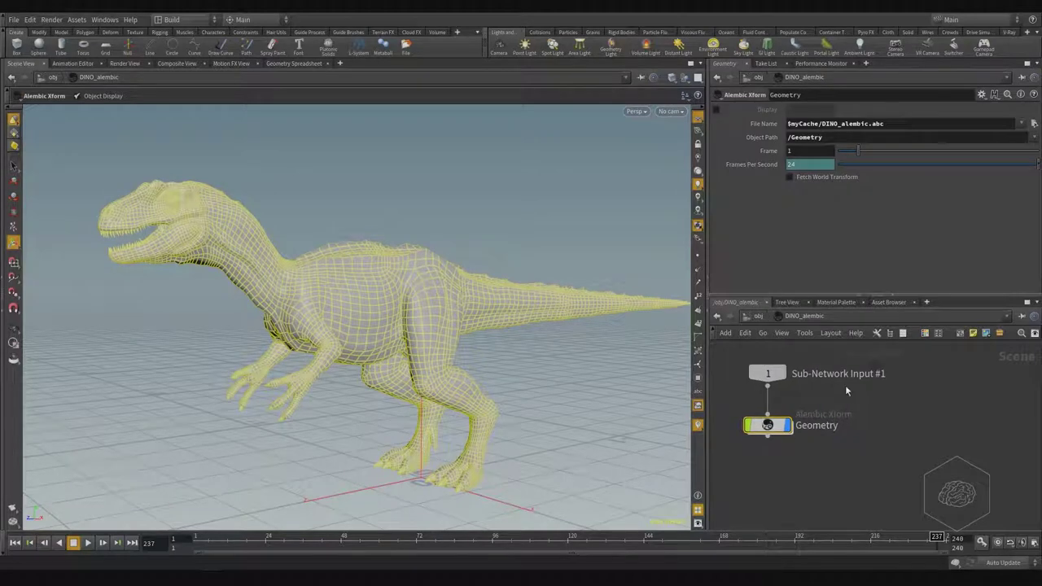
pyautogui.click(753, 316)
pyautogui.doubleClick(884, 413)
pyautogui.doubleClick(766, 426)
# Enlarge the network editor and examine the Alembic Xform nodes inside Geometry, starting with black_l
pyautogui.scroll(3, 758, 440)
pyautogui.moveTo(758, 440); pyautogui.dragTo(968, 499, button='middle')
pyautogui.scroll(4, 867, 437)
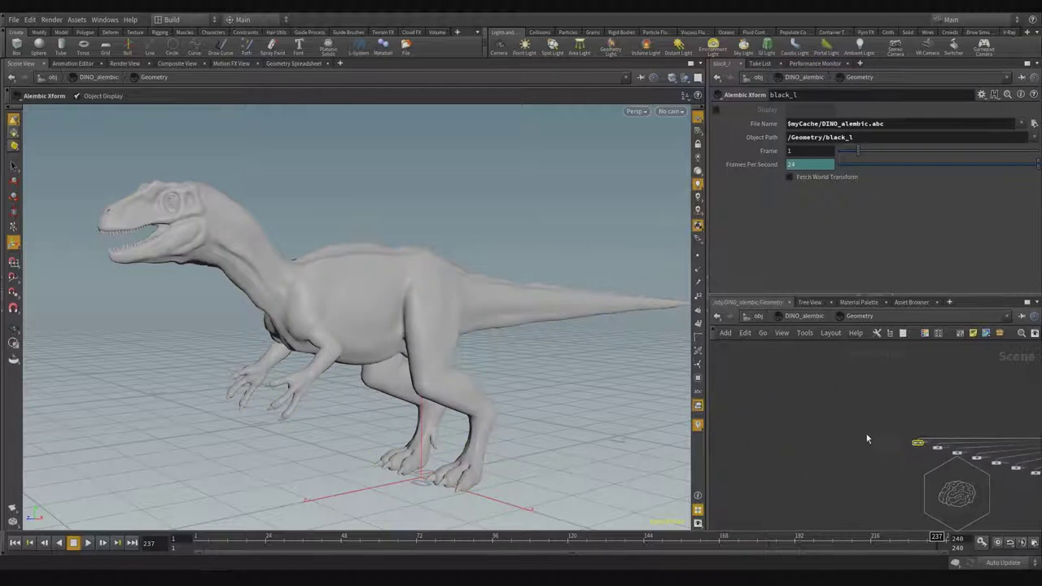
pyautogui.moveTo(925, 472); pyautogui.dragTo(684, 413, button='middle')
pyautogui.click(865, 295)
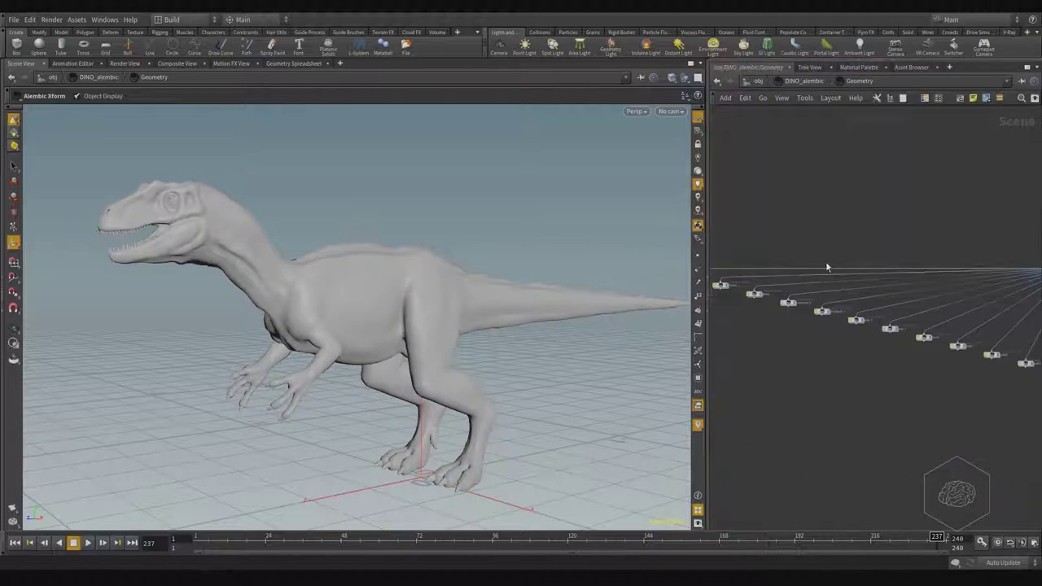
pyautogui.moveTo(707, 322); pyautogui.dragTo(205, 321)
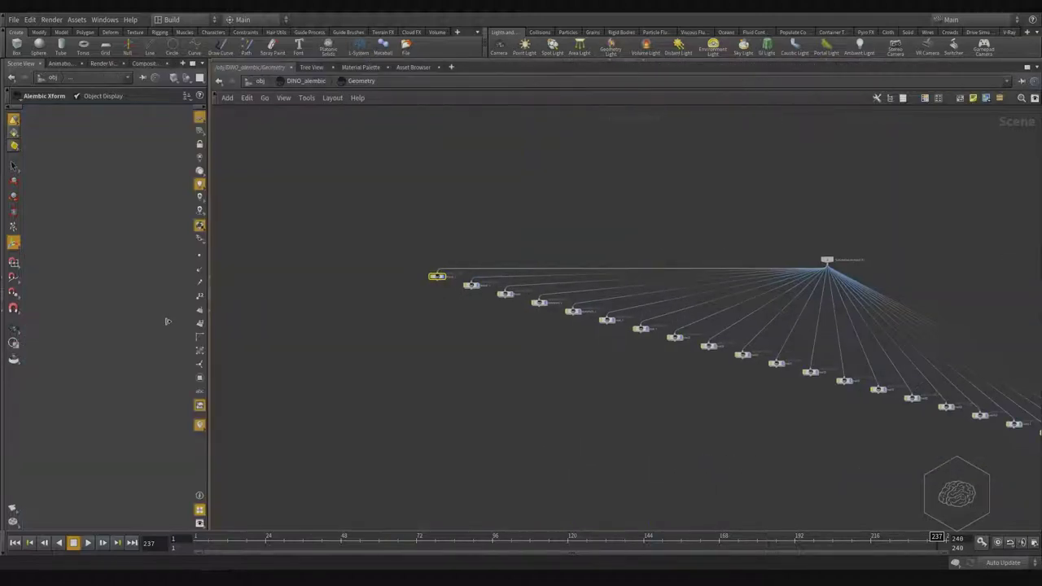
pyautogui.moveTo(618, 391); pyautogui.dragTo(755, 399, button='middle')
pyautogui.moveTo(677, 313); pyautogui.dragTo(384, 274, button='middle')
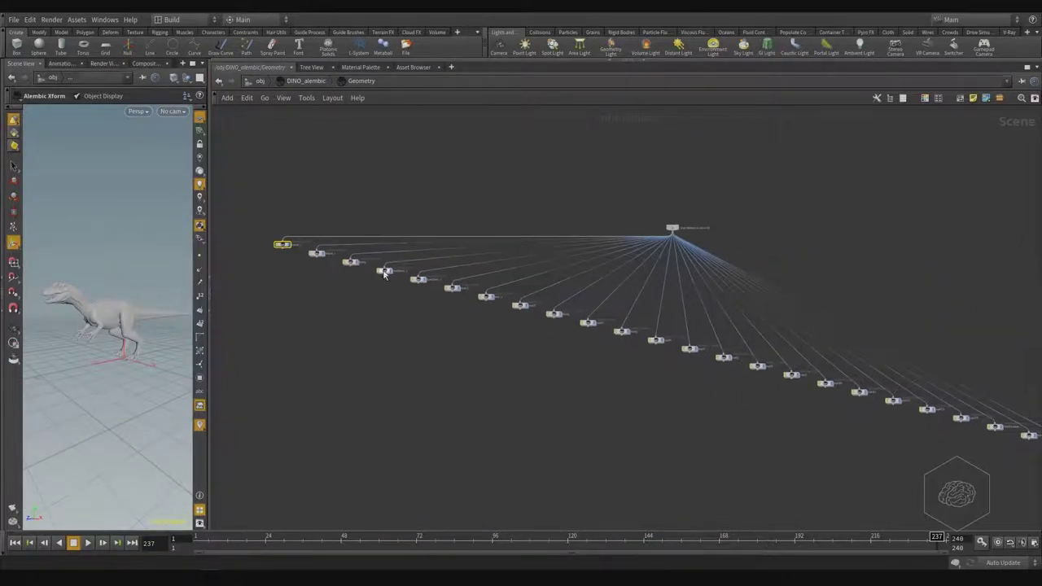
pyautogui.scroll(6, 324, 265)
pyautogui.moveTo(348, 317); pyautogui.dragTo(791, 440, button='middle')
pyautogui.scroll(2, 579, 332)
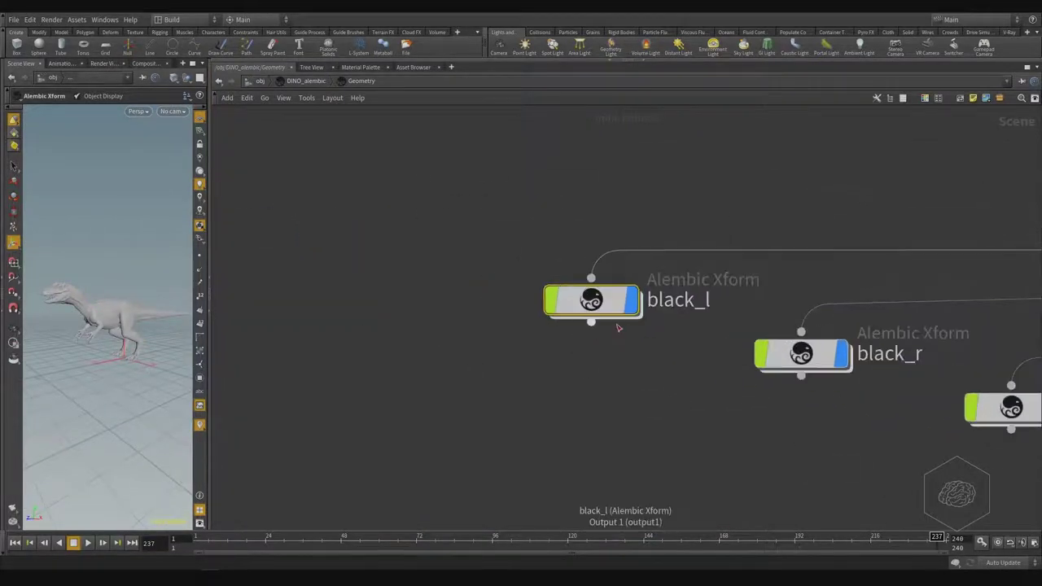
# Go inside black_l and its black_lShape geometry node to inspect the Alembic node they contain
pyautogui.doubleClick(591, 301)
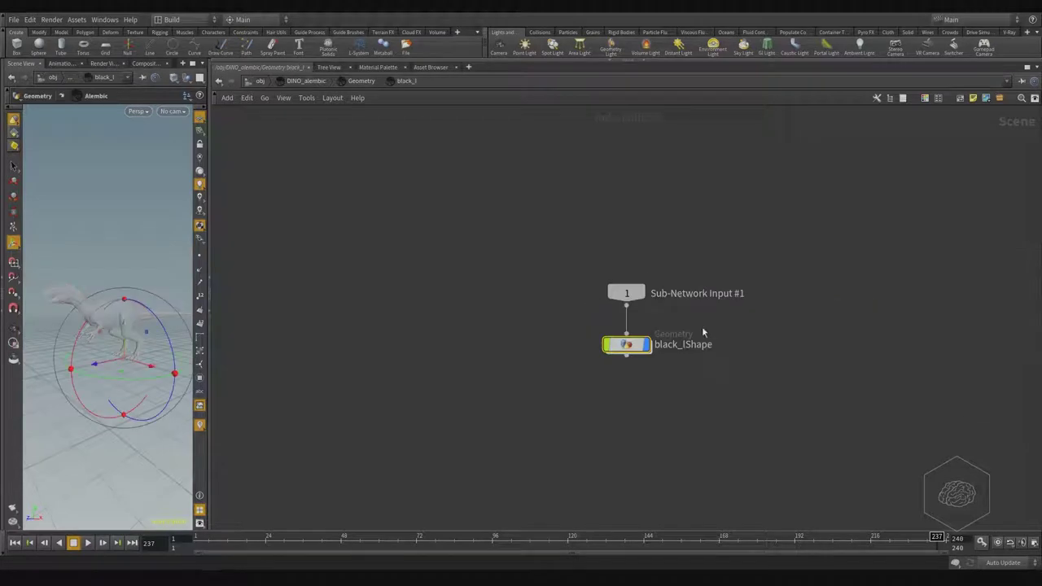
pyautogui.moveTo(751, 296); pyautogui.dragTo(517, 359)
pyautogui.doubleClick(587, 337)
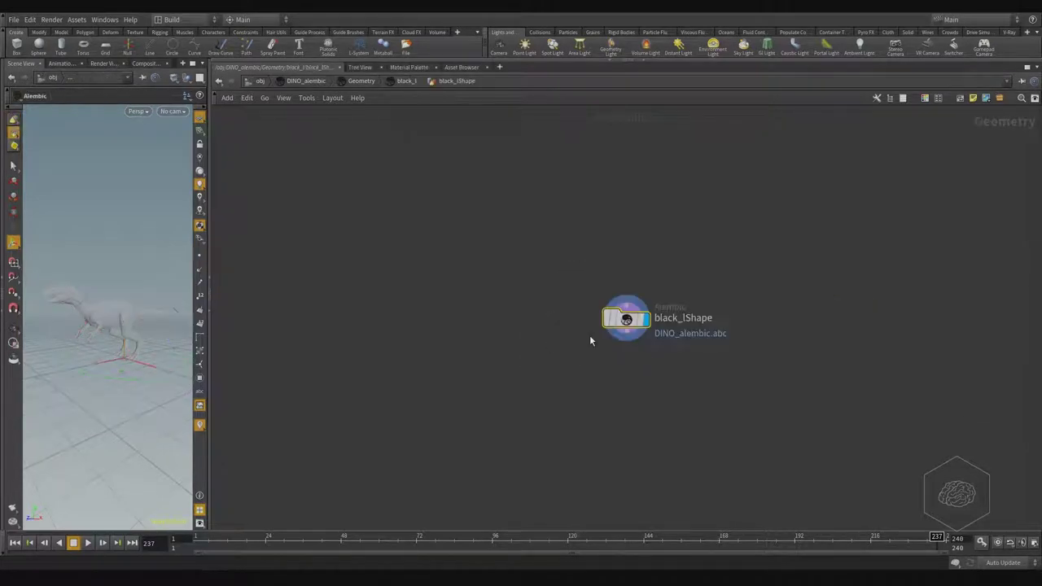
pyautogui.moveTo(879, 212); pyautogui.dragTo(440, 411)
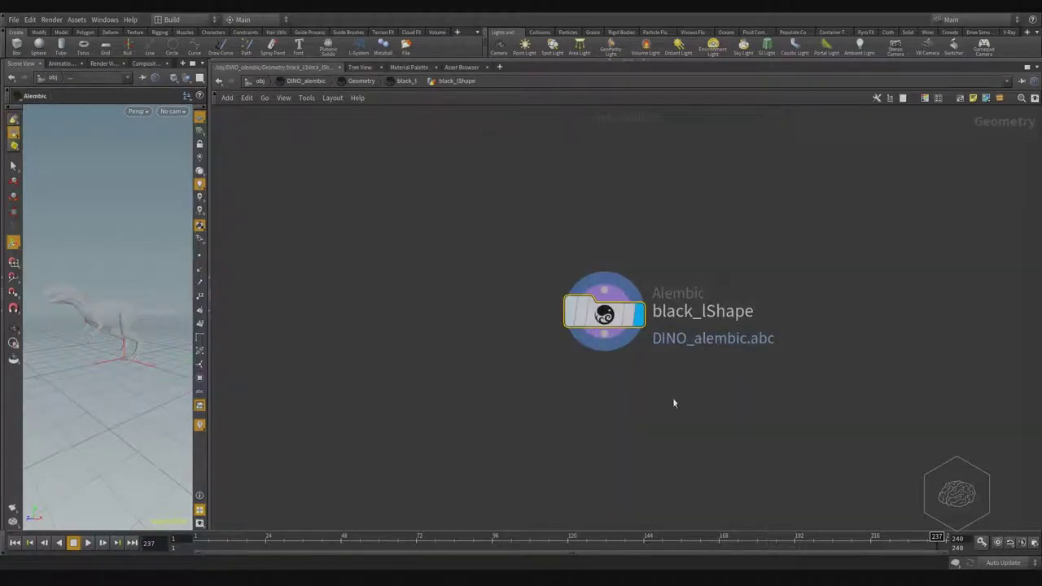
# Return to the Geometry network and look over the full row of Alembic Xform nodes for the dinosaur's parts
pyautogui.click(401, 82)
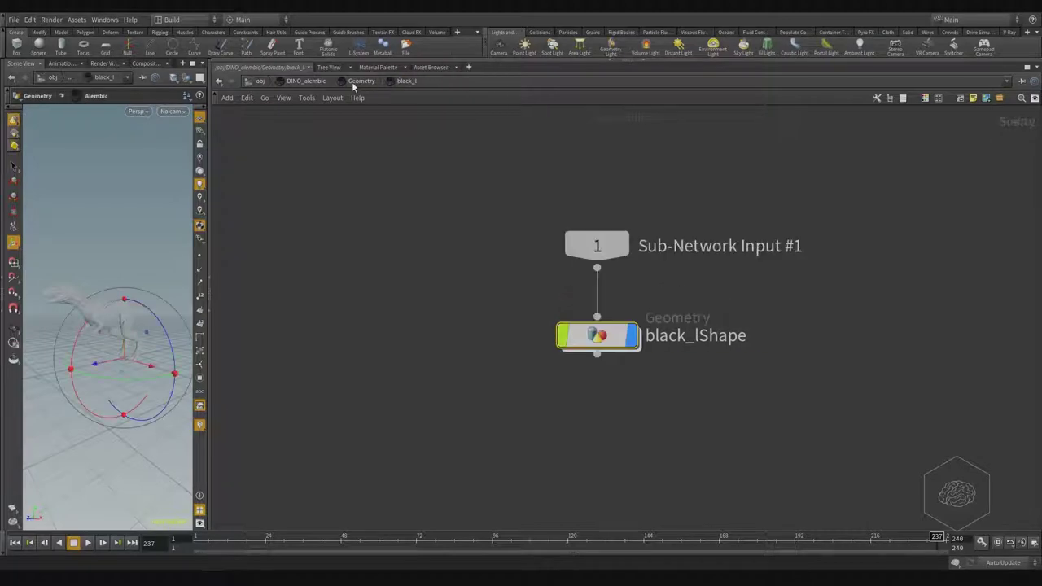
pyautogui.click(361, 80)
pyautogui.click(306, 81)
pyautogui.doubleClick(430, 308)
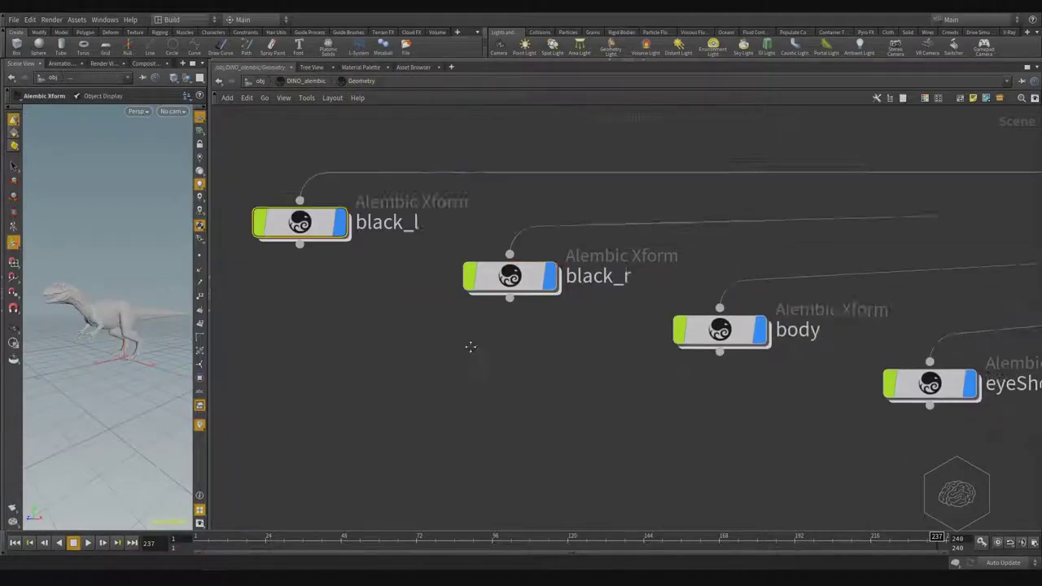
pyautogui.scroll(-2, 791, 376)
pyautogui.scroll(-3, 573, 346)
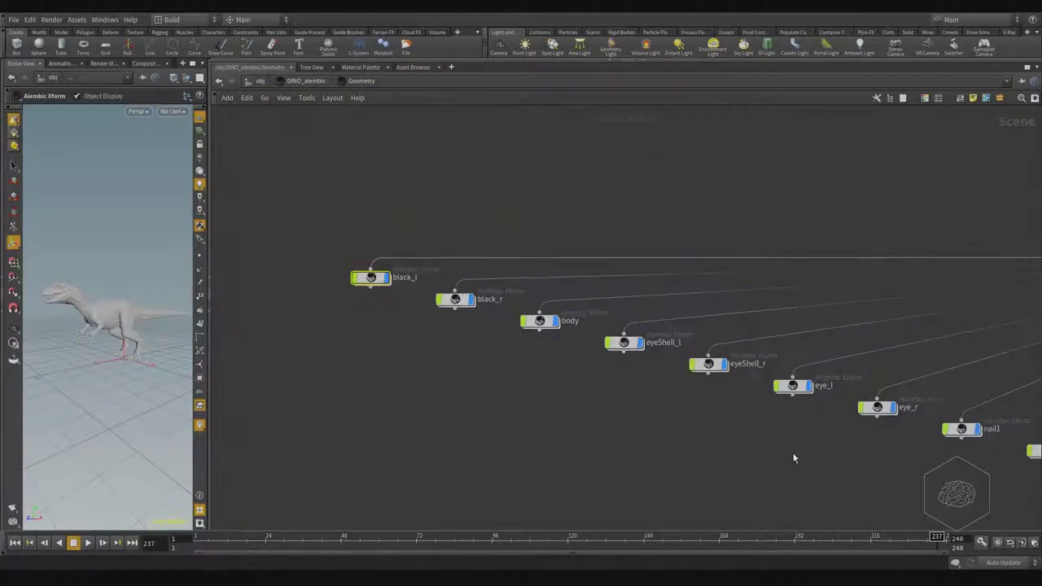
pyautogui.moveTo(793, 458); pyautogui.dragTo(550, 393, button='middle')
pyautogui.scroll(-3, 556, 350)
pyautogui.moveTo(893, 450); pyautogui.dragTo(536, 315, button='middle')
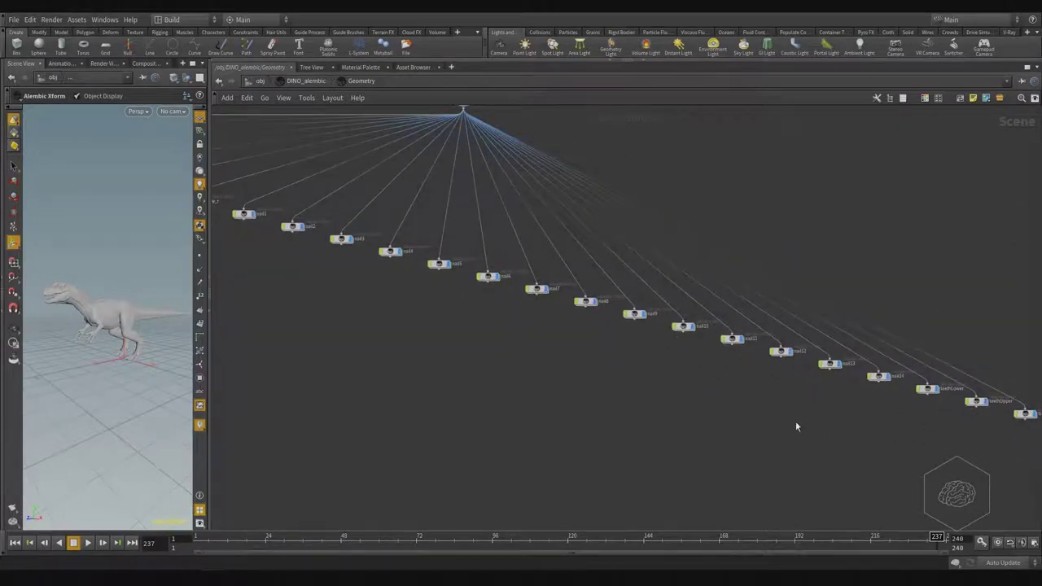
pyautogui.scroll(-3, 796, 423)
pyautogui.moveTo(688, 428); pyautogui.dragTo(734, 455, button='middle')
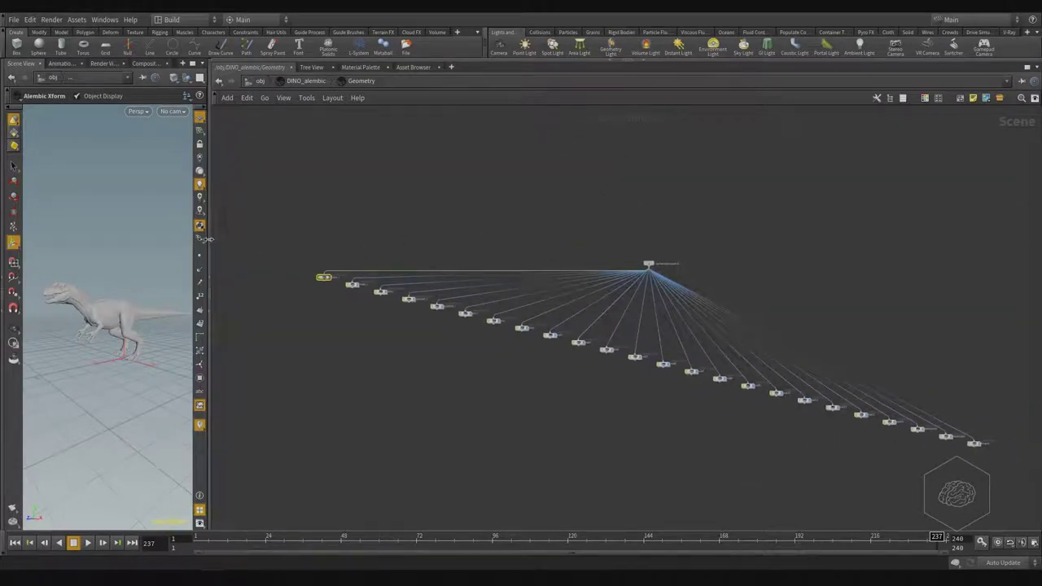
# Widen the scene view, return to the object level and turn off the display of DINO_alembic
pyautogui.moveTo(209, 238); pyautogui.dragTo(535, 238)
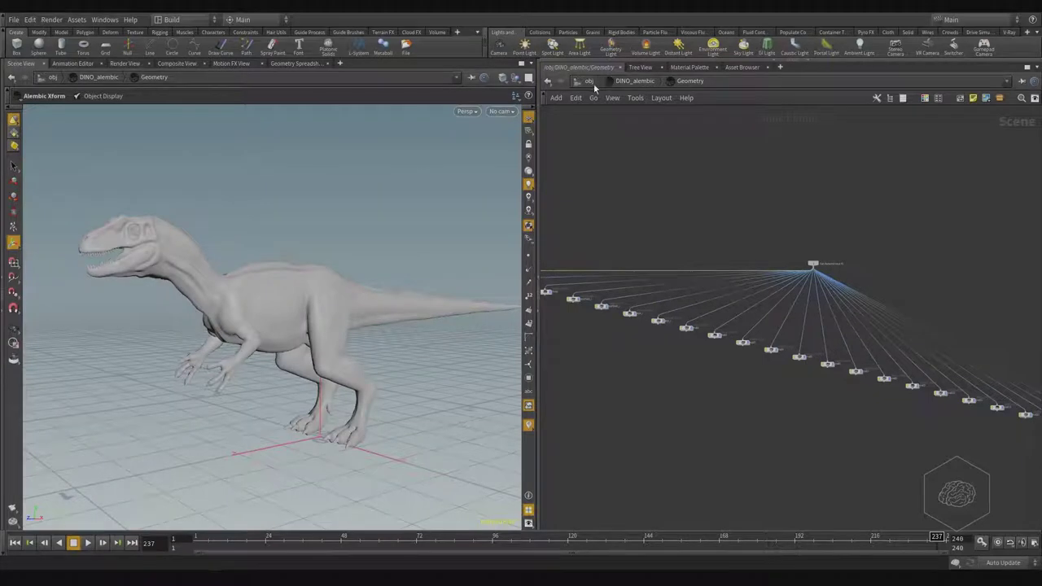
pyautogui.click(589, 81)
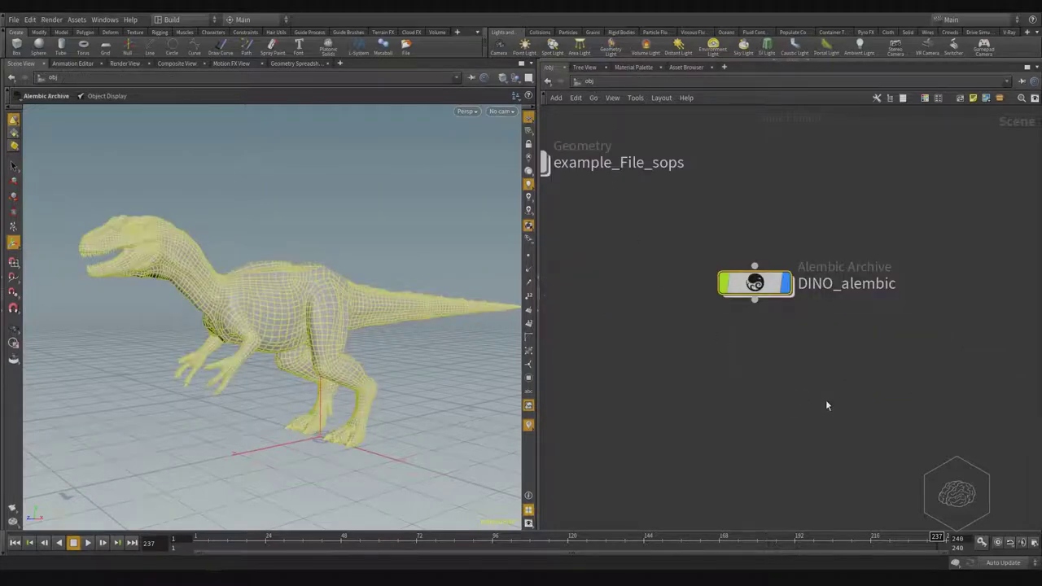
pyautogui.click(737, 275)
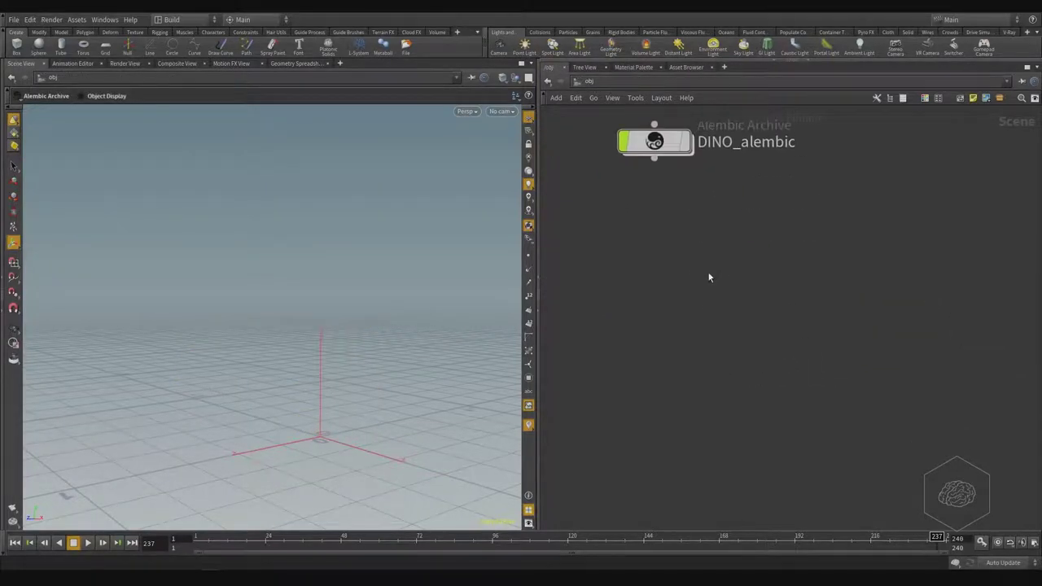
# Add an Alembic node below DINO_alembic at the object level
pyautogui.press('Tab')
pyautogui.write('fil')
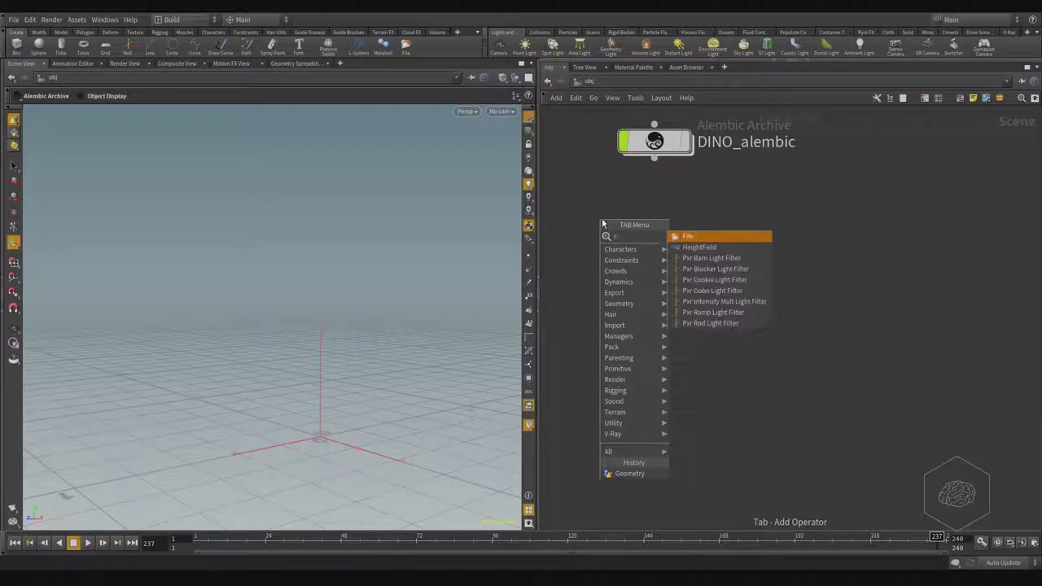
pyautogui.press('BackSpace')
pyautogui.press('BackSpace')
pyautogui.press('BackSpace')
pyautogui.write('e')
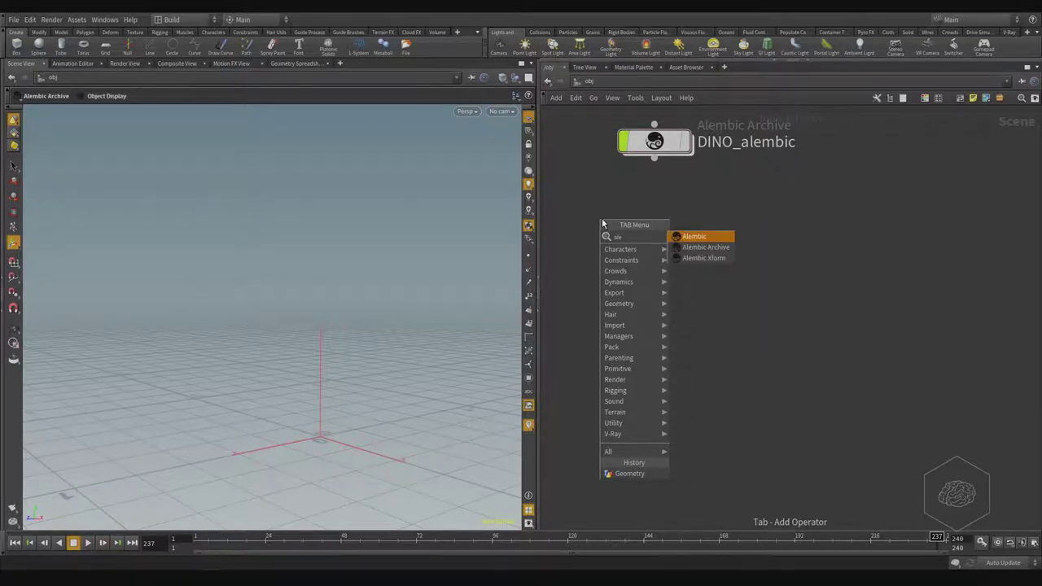
pyautogui.press('Down')
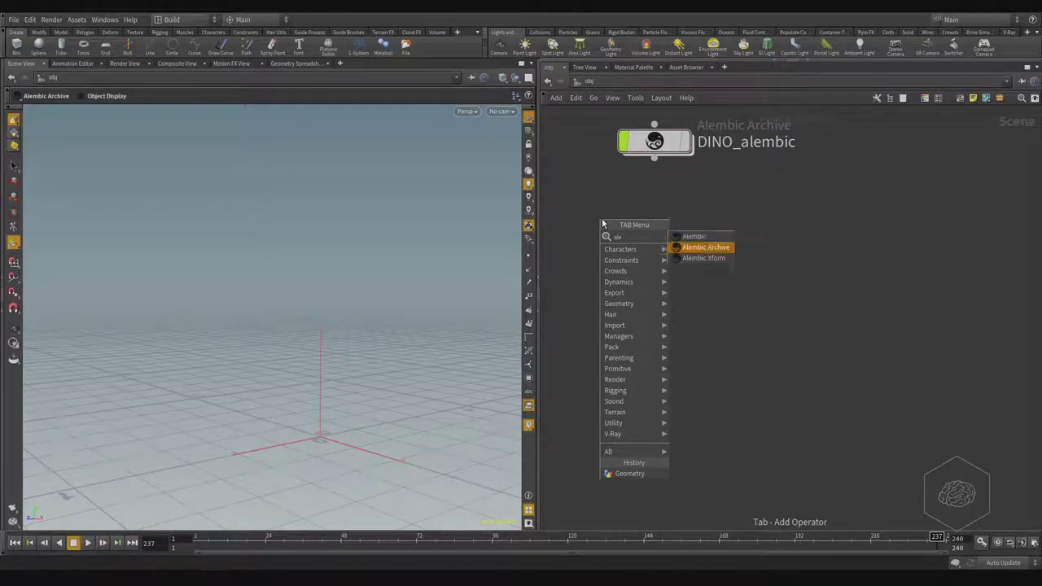
pyautogui.press('Down')
pyautogui.press('Down')
pyautogui.press('Return')
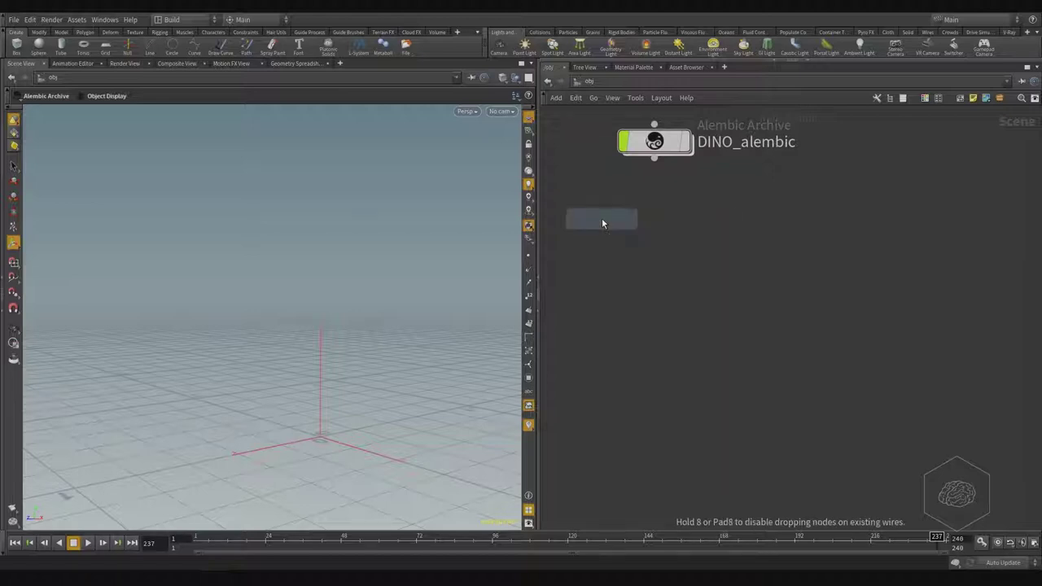
pyautogui.click(696, 303)
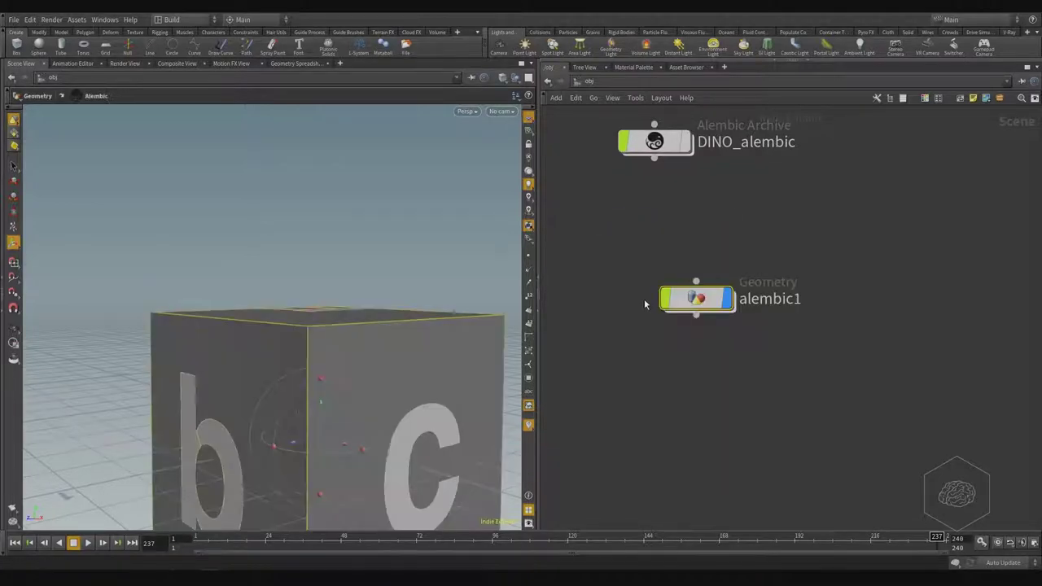
# Go inside the alembic1 geometry object to reach its Alembic node
pyautogui.doubleClick(700, 298)
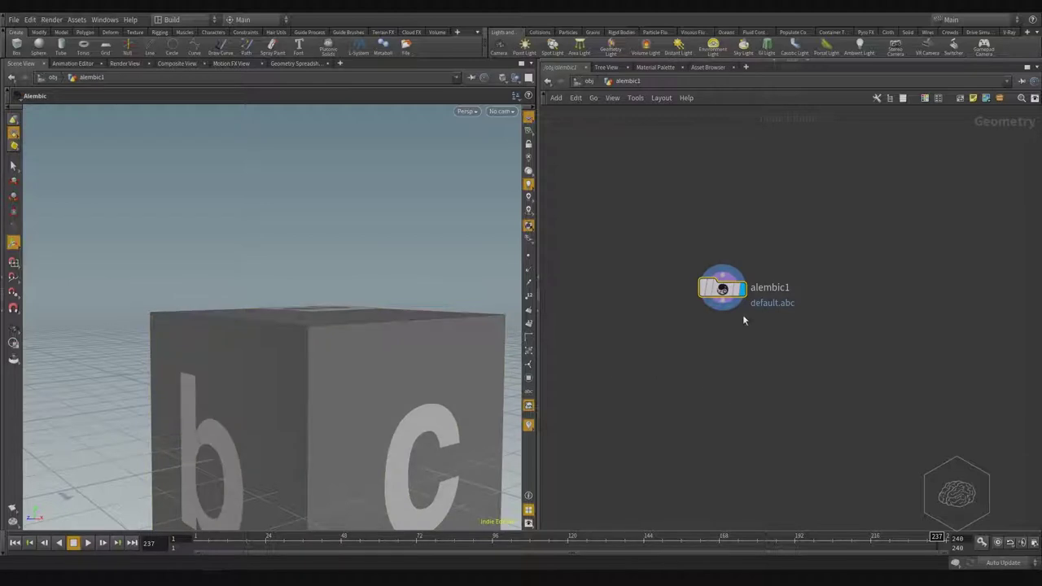
pyautogui.scroll(3, 744, 314)
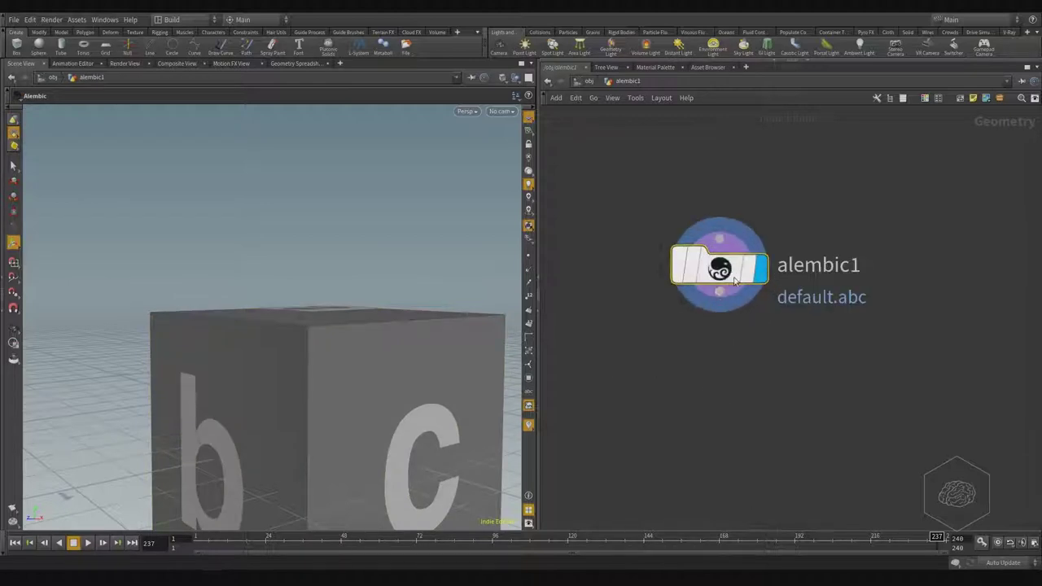
pyautogui.moveTo(735, 281)
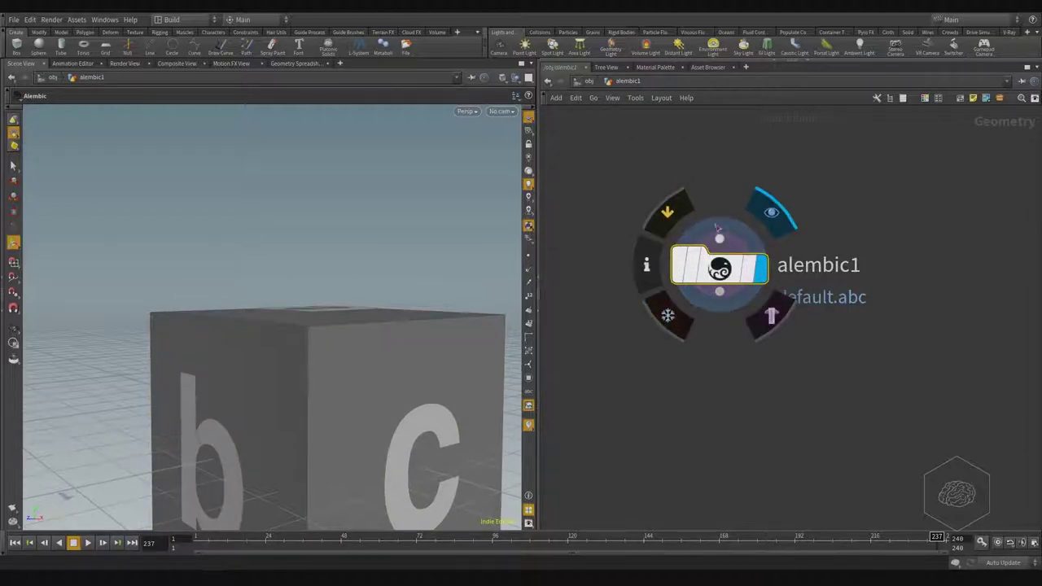
# Add a second Alembic node below alembic1 inside the geometry network and delete it again
pyautogui.press('Tab')
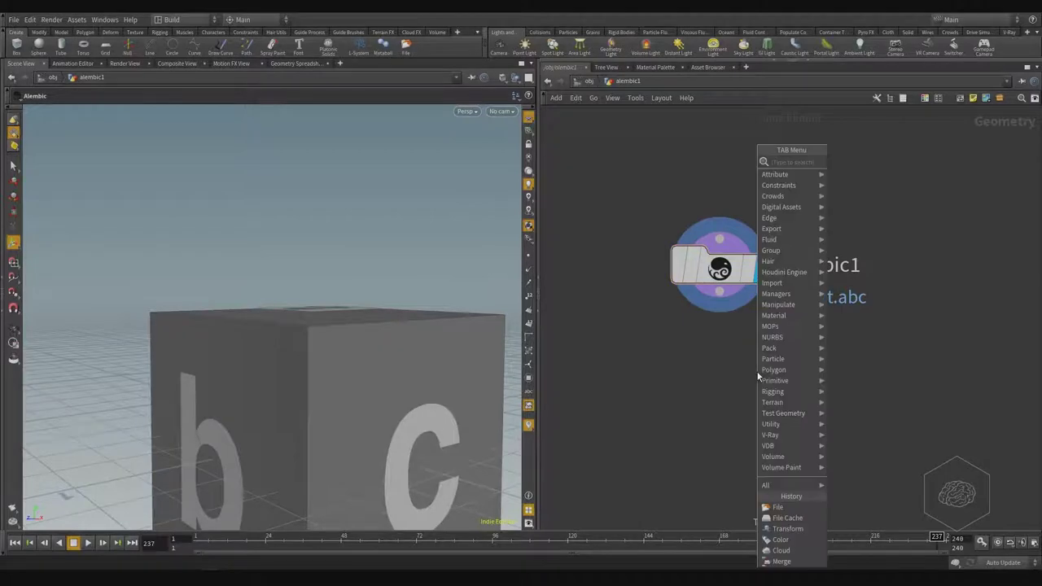
pyautogui.write('al')
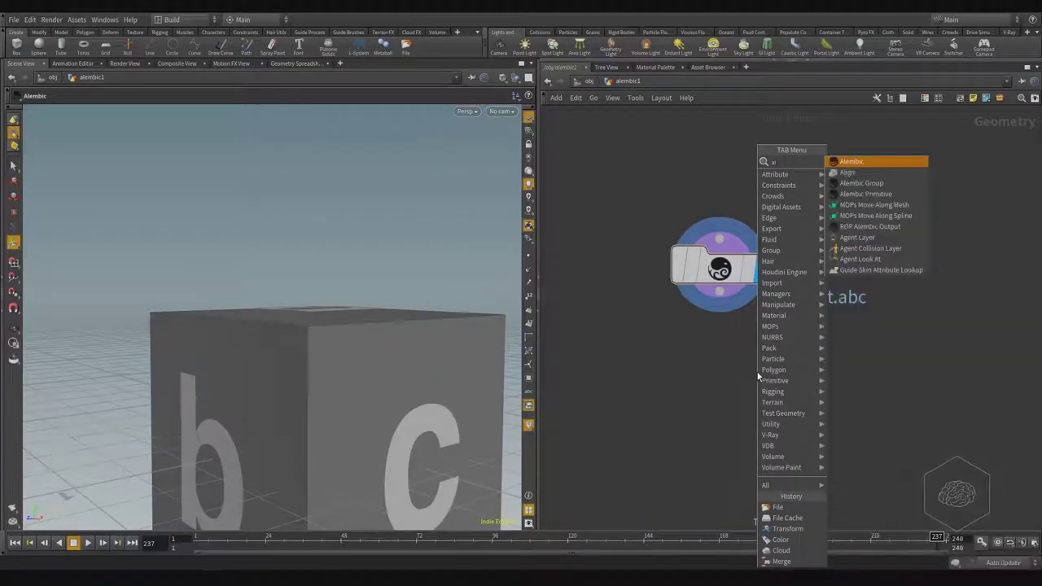
pyautogui.press('Return')
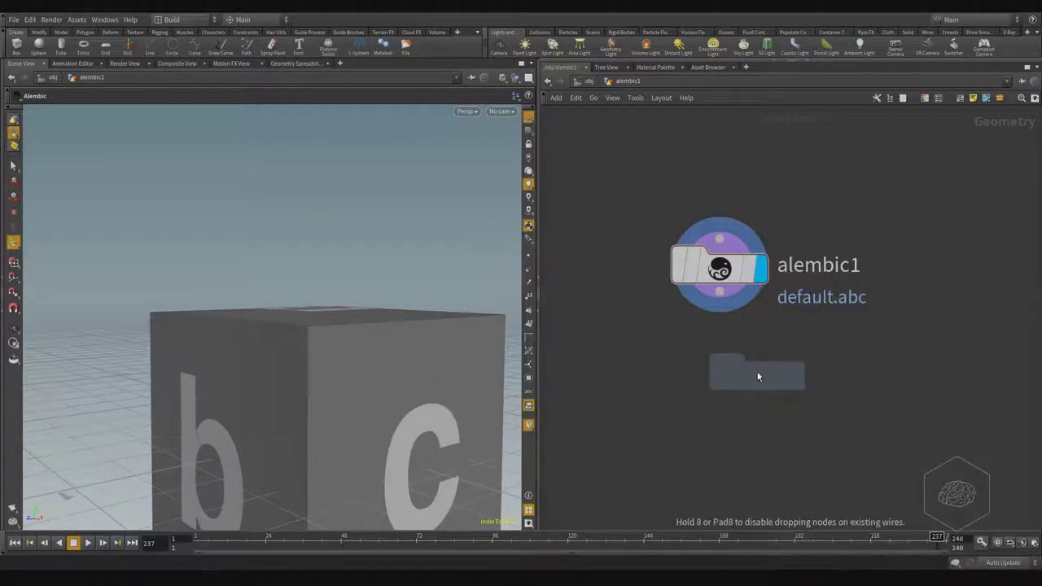
pyautogui.click(756, 371)
pyautogui.moveTo(756, 373); pyautogui.dragTo(685, 401)
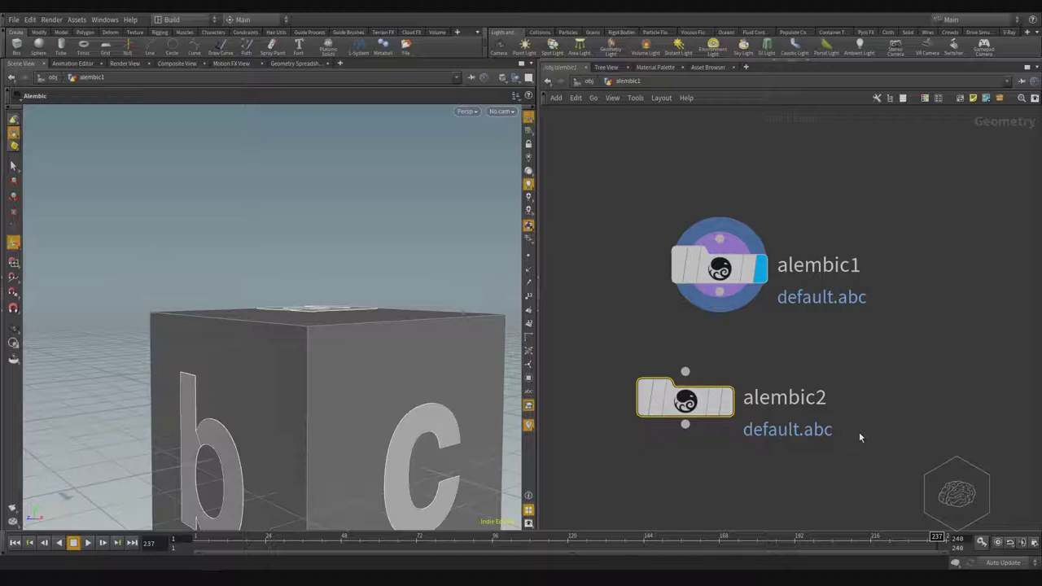
pyautogui.press('Delete')
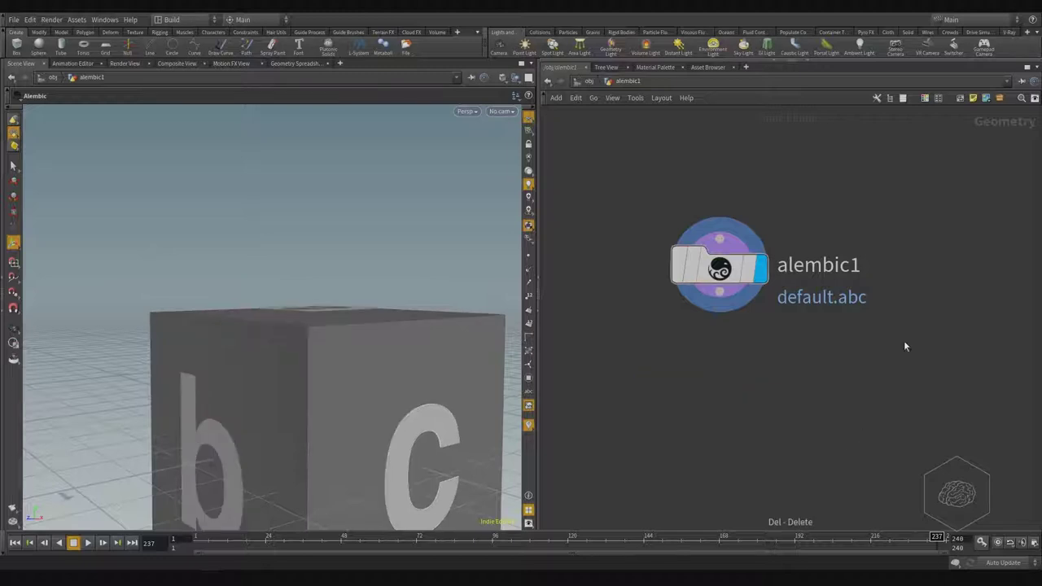
# Select the alembic1 node and show its parameters in the network editor
pyautogui.moveTo(802, 193); pyautogui.dragTo(721, 281)
pyautogui.press('p')
pyautogui.moveTo(728, 419); pyautogui.dragTo(661, 435, button='middle')
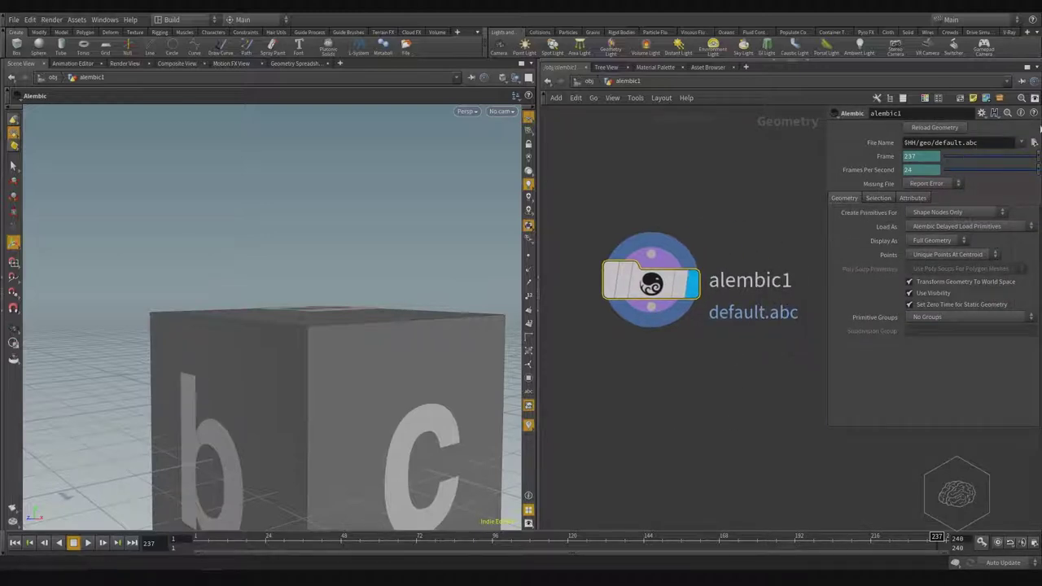
# Load DINO_alembic.abc from G:/myCache into the alembic1 node and add the myCache folder to the file browser's locations
pyautogui.click(1032, 144)
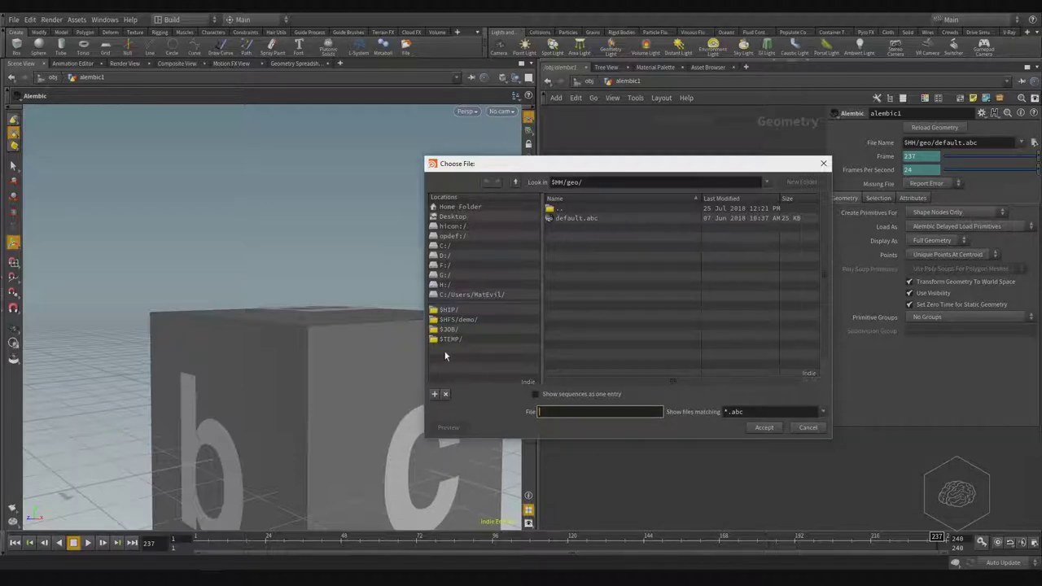
pyautogui.click(610, 183)
pyautogui.click(445, 276)
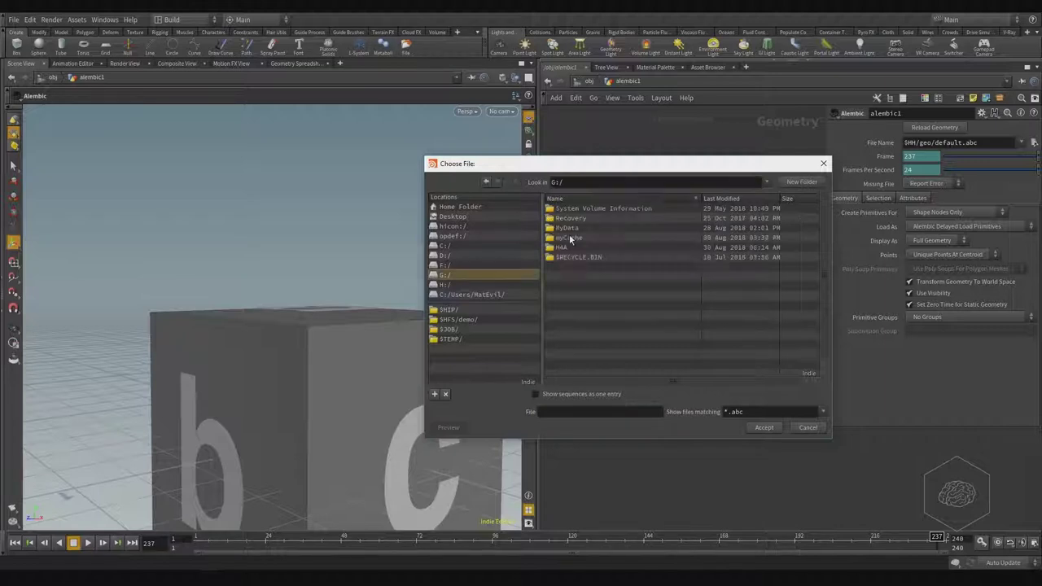
pyautogui.doubleClick(572, 238)
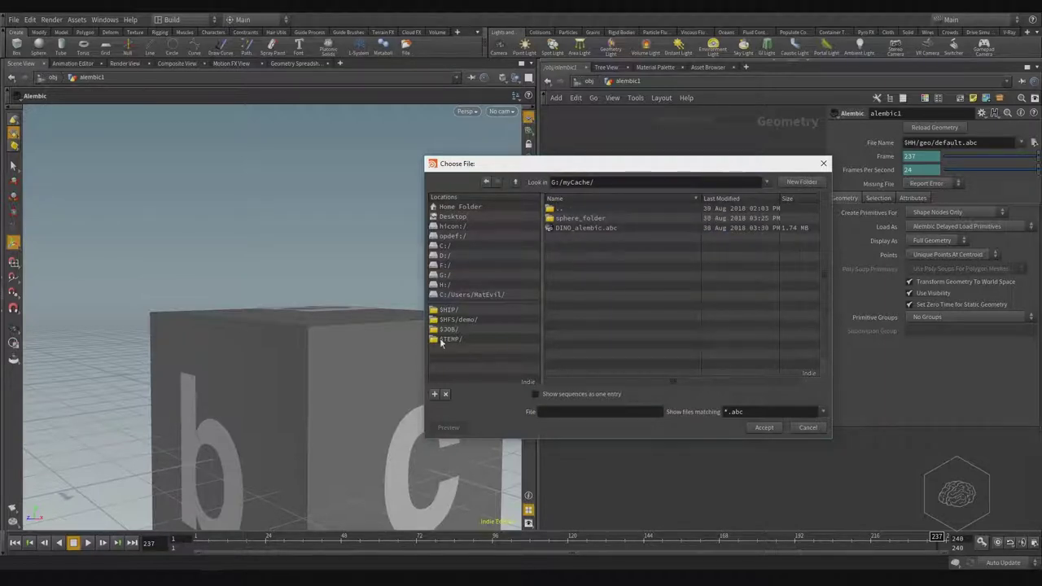
pyautogui.click(436, 395)
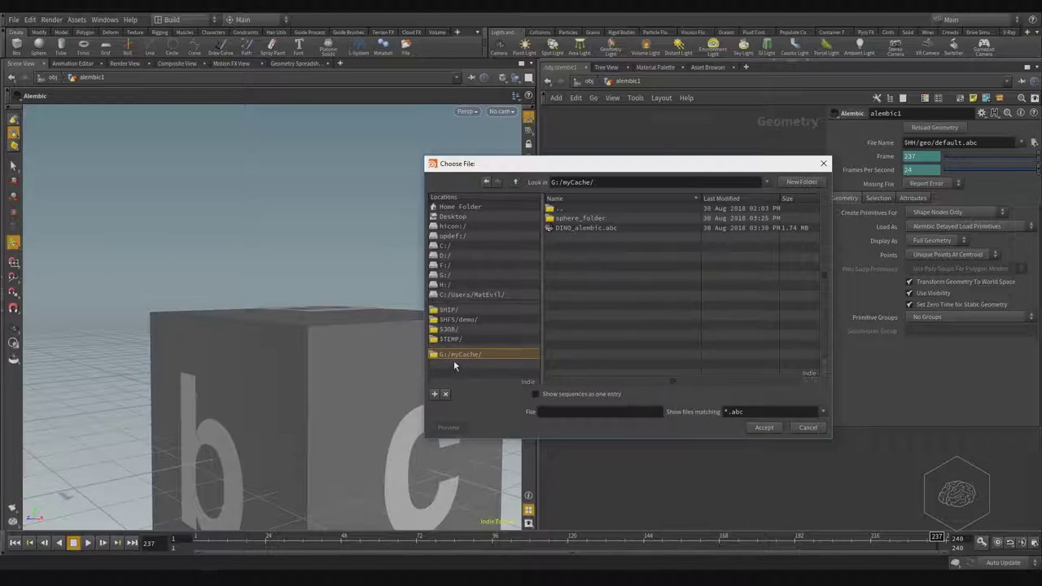
pyautogui.click(585, 228)
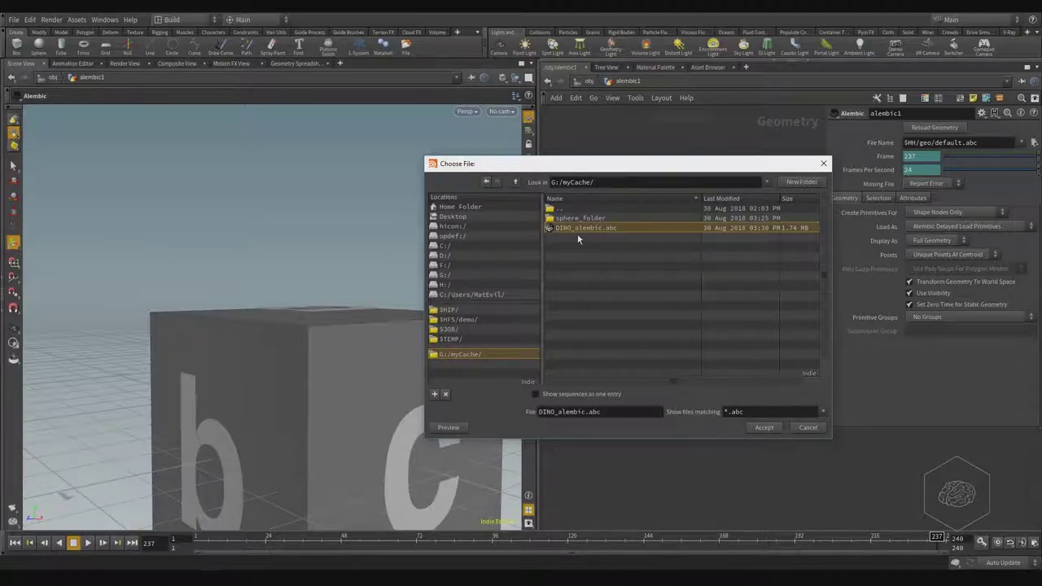
pyautogui.click(765, 428)
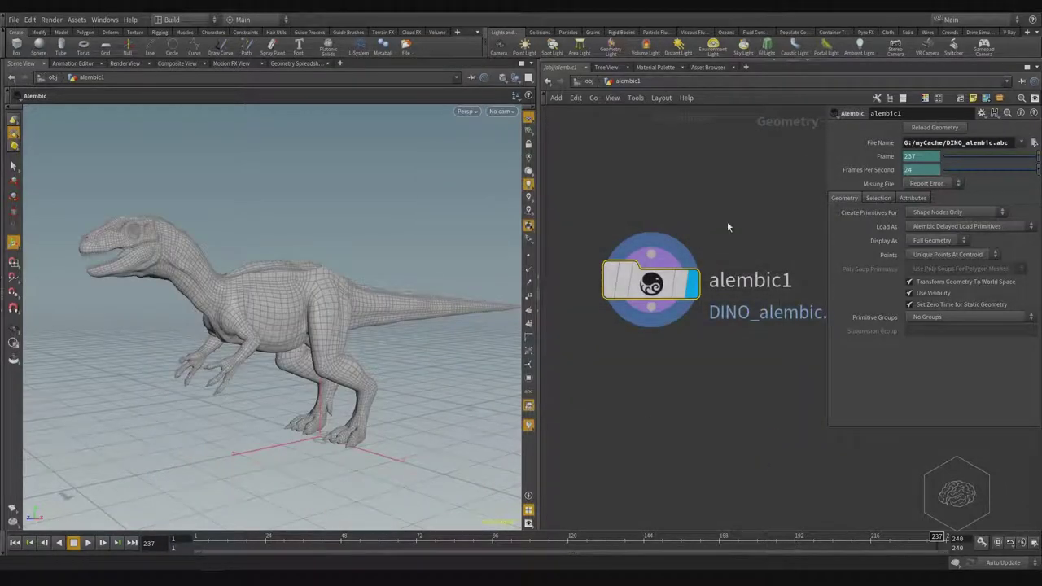
# Examine the loaded dinosaur from close up and from several sides, check the alembic1 node's information, and return to the object level
pyautogui.keyDown('alt'); pyautogui.moveTo(373, 225); pyautogui.dragTo(321, 321); pyautogui.keyUp('alt')
pyautogui.scroll(12, 240, 232)
pyautogui.scroll(-8, 245, 234)
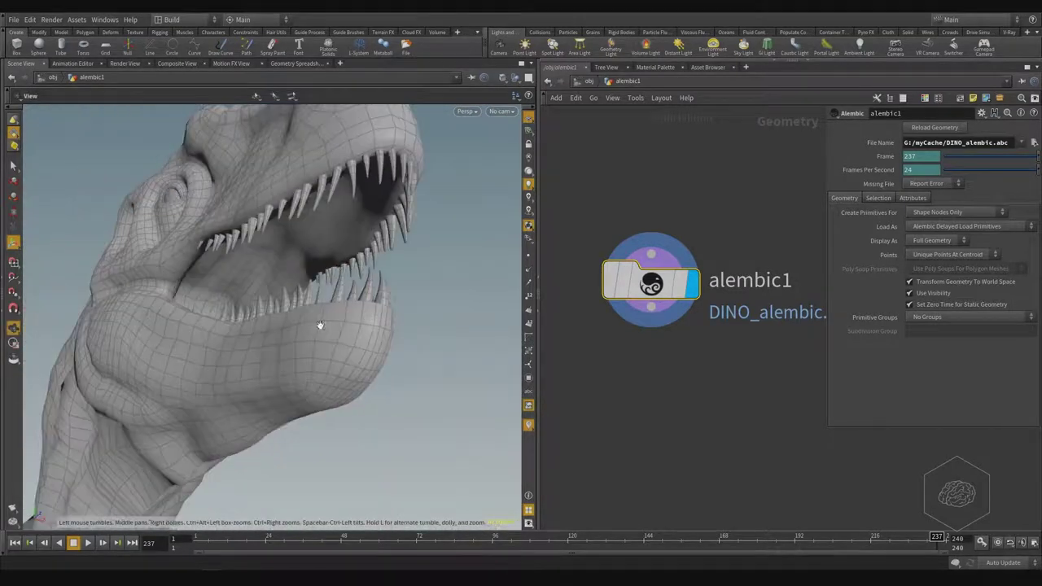
pyautogui.middleClick(650, 283)
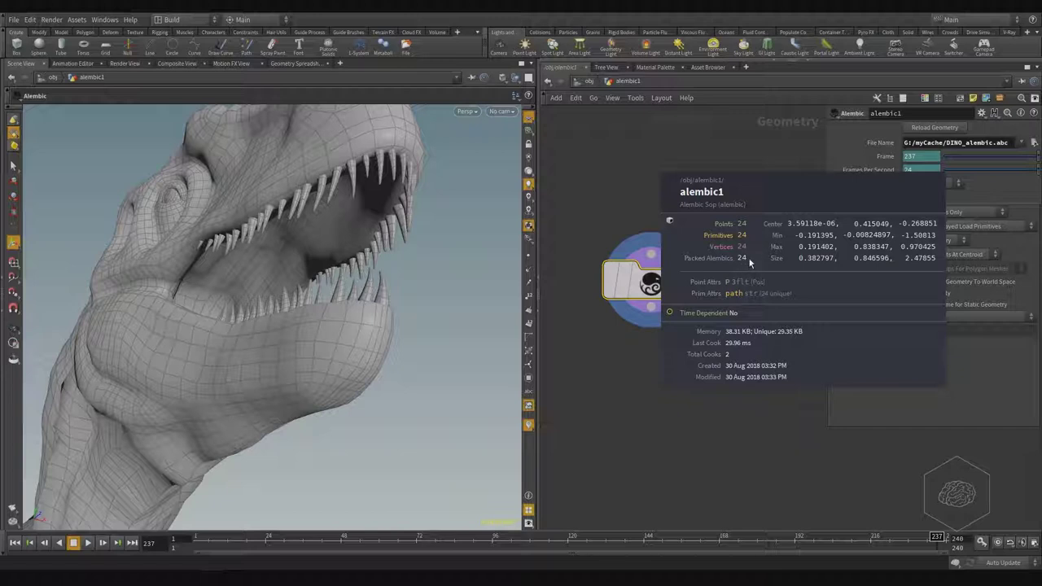
pyautogui.moveTo(694, 261); pyautogui.dragTo(751, 267, button='middle')
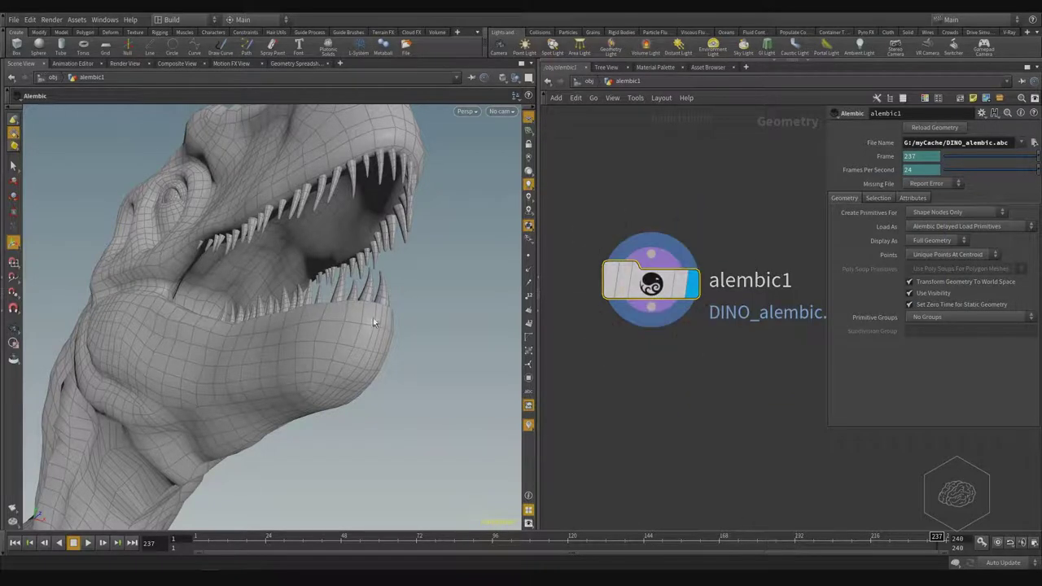
pyautogui.press('Escape')
pyautogui.moveTo(404, 254); pyautogui.dragTo(285, 350)
pyautogui.moveTo(285, 349); pyautogui.dragTo(276, 353, button='right')
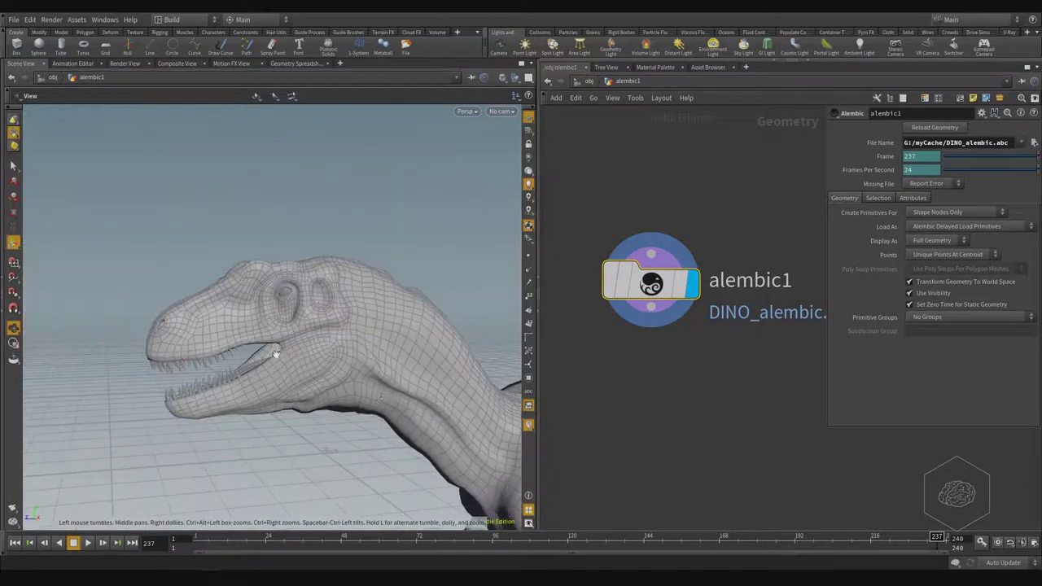
pyautogui.moveTo(386, 396); pyautogui.dragTo(225, 288, button='middle')
pyautogui.moveTo(225, 288); pyautogui.dragTo(369, 314, button='right')
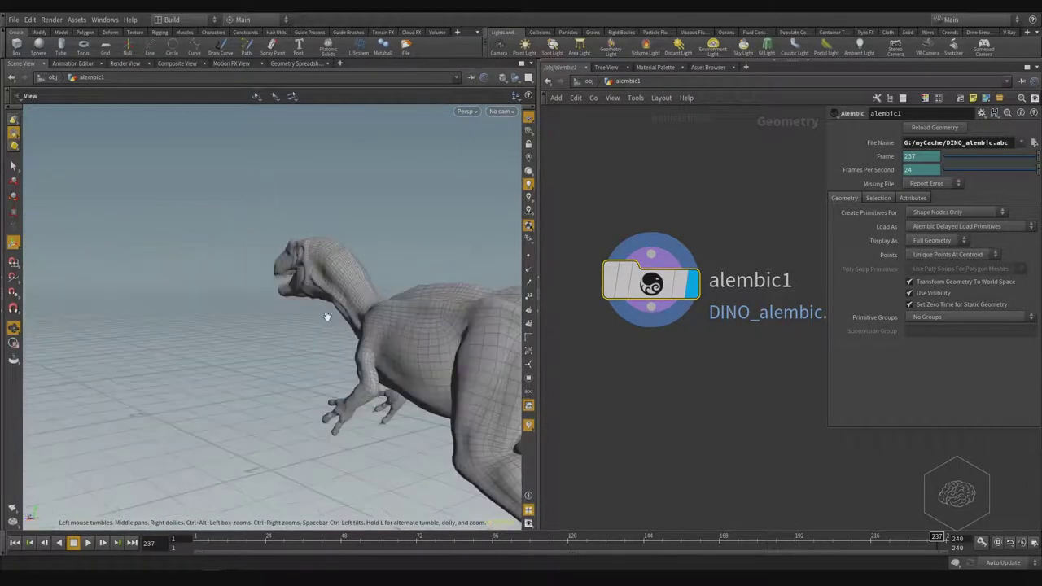
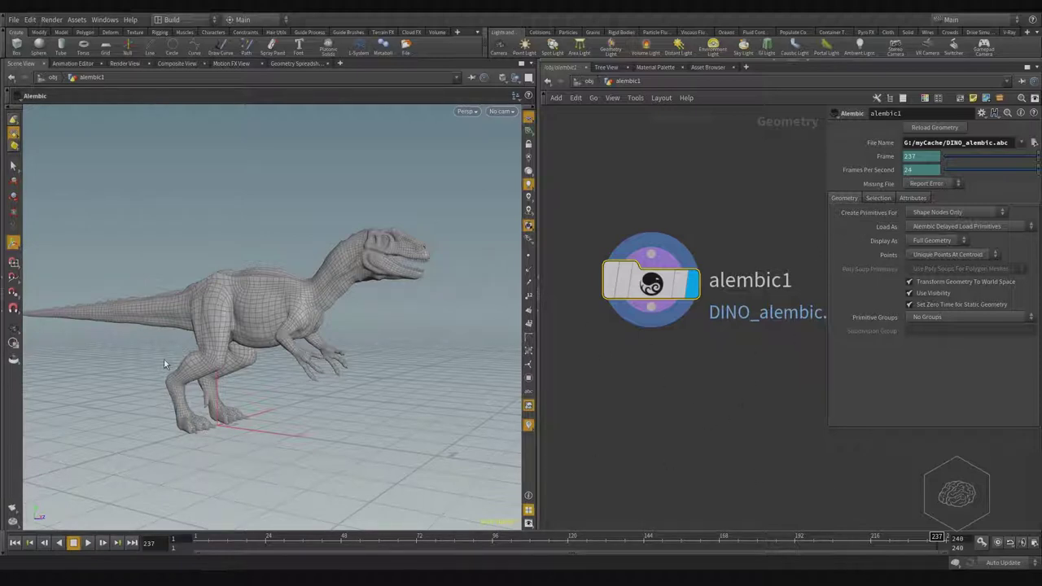
pyautogui.press('u')
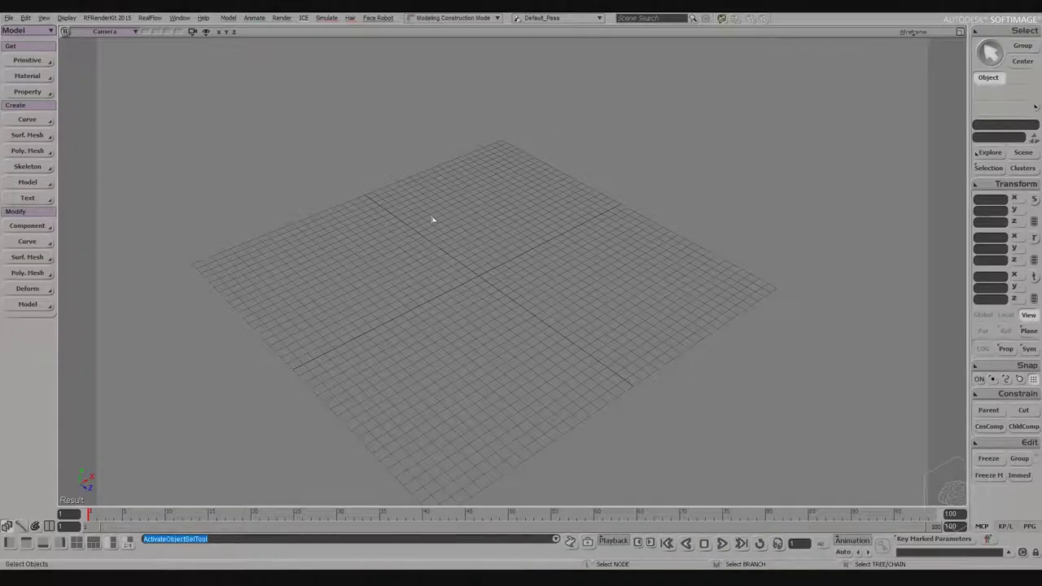
# Switch to Softimage and add the preset Car mesh model to the empty scene
pyautogui.press('s')
pyautogui.moveTo(433, 220); pyautogui.dragTo(437, 170, button='right')
pyautogui.press('s')
pyautogui.moveTo(434, 114); pyautogui.dragTo(491, 205, button='right')
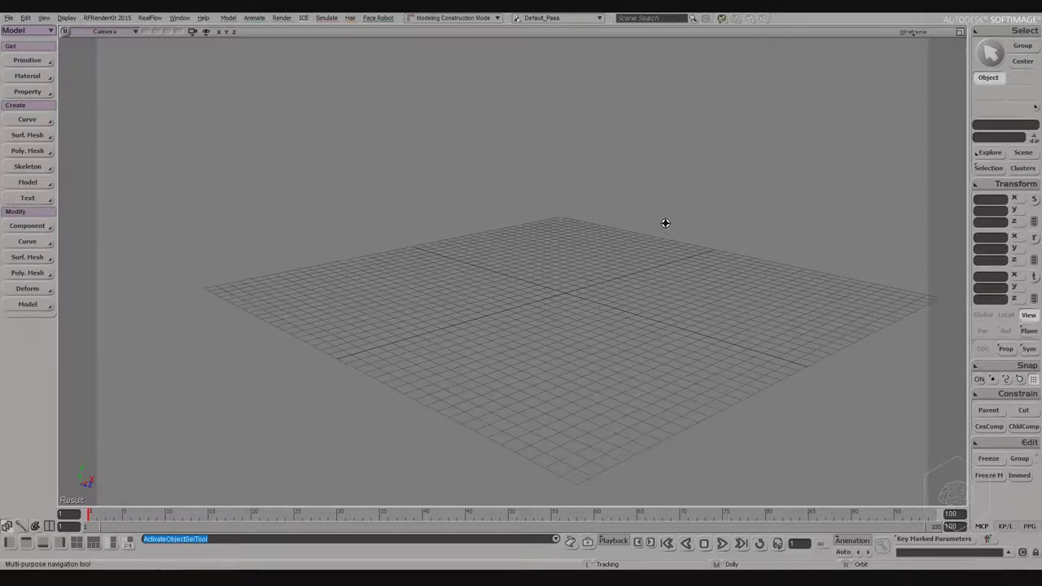
pyautogui.moveTo(665, 223); pyautogui.dragTo(643, 223, button='right')
pyautogui.press('space')
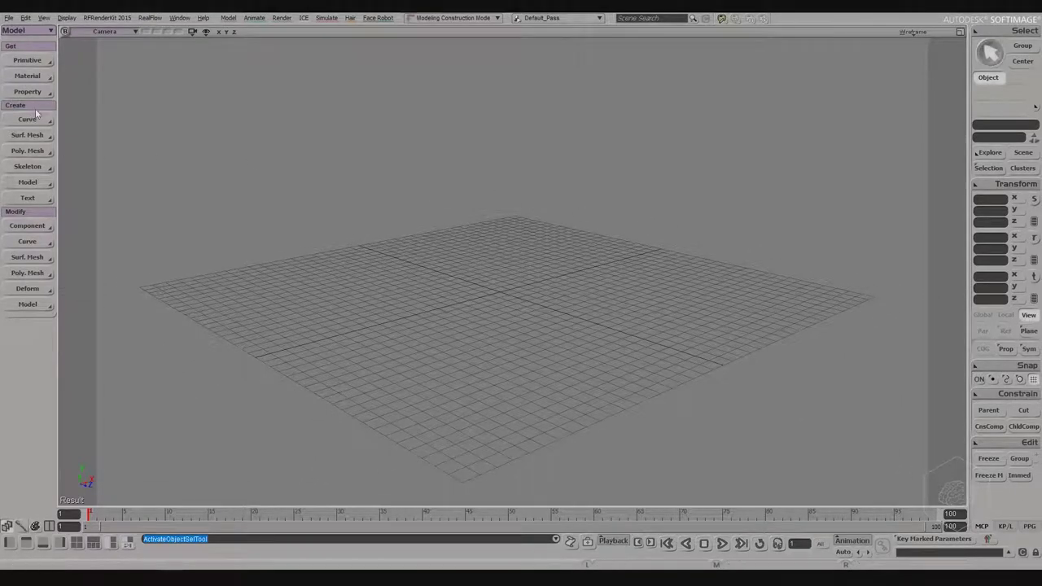
pyautogui.click(41, 62)
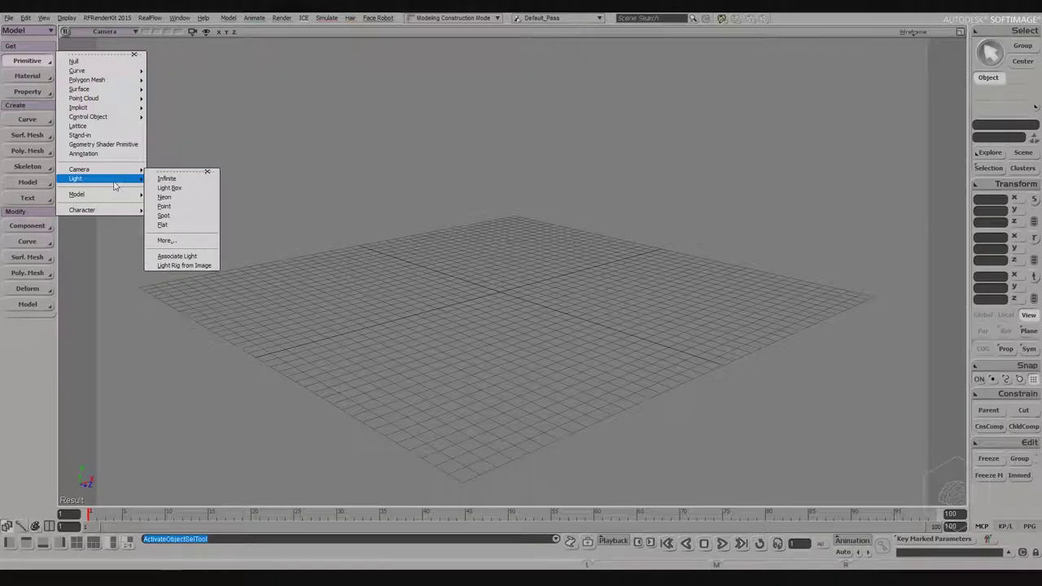
pyautogui.moveTo(116, 198)
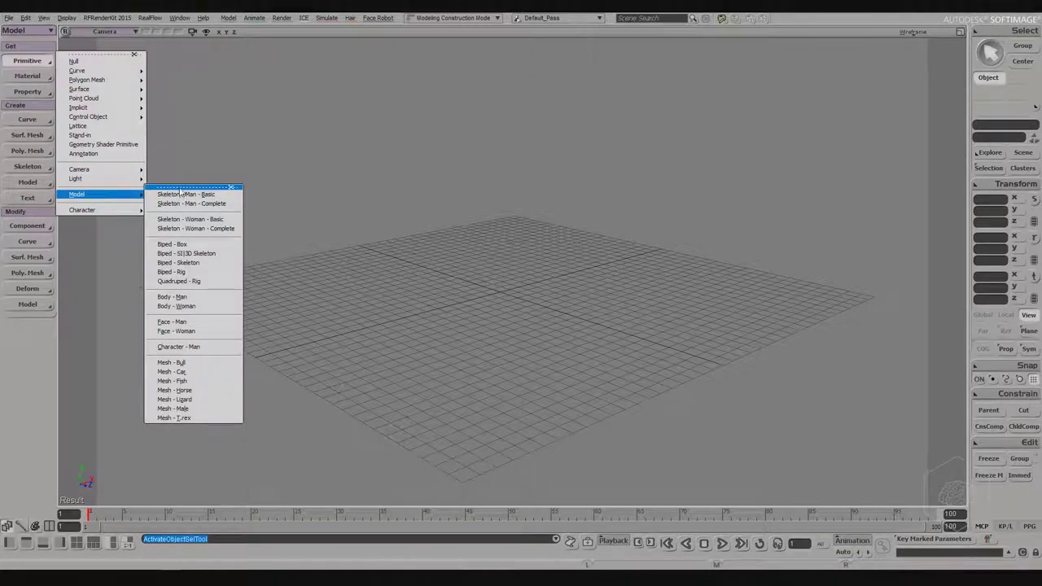
pyautogui.click(172, 371)
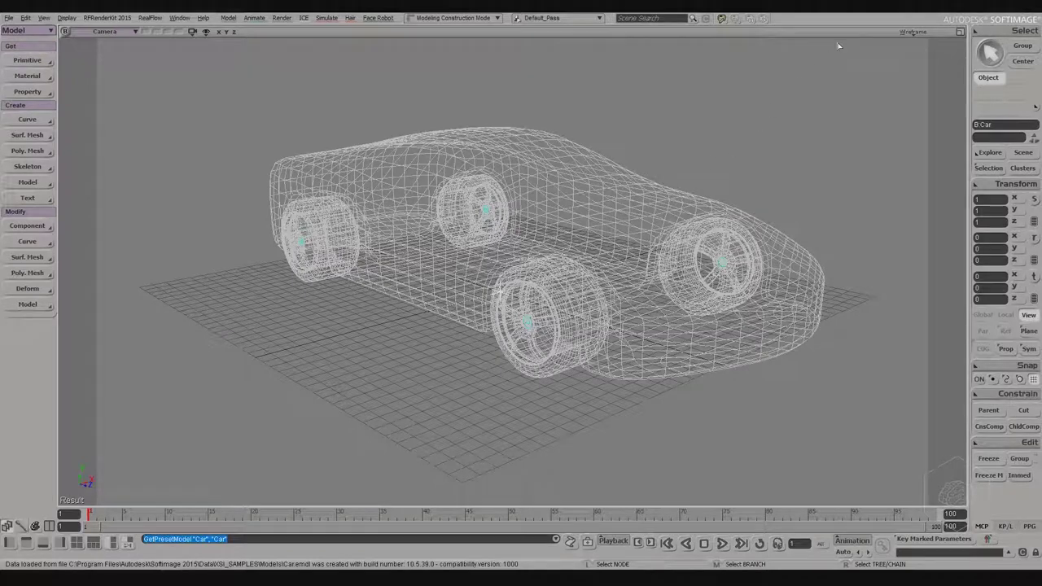
# Set the camera view to Shaded display and deselect the car
pyautogui.click(915, 31)
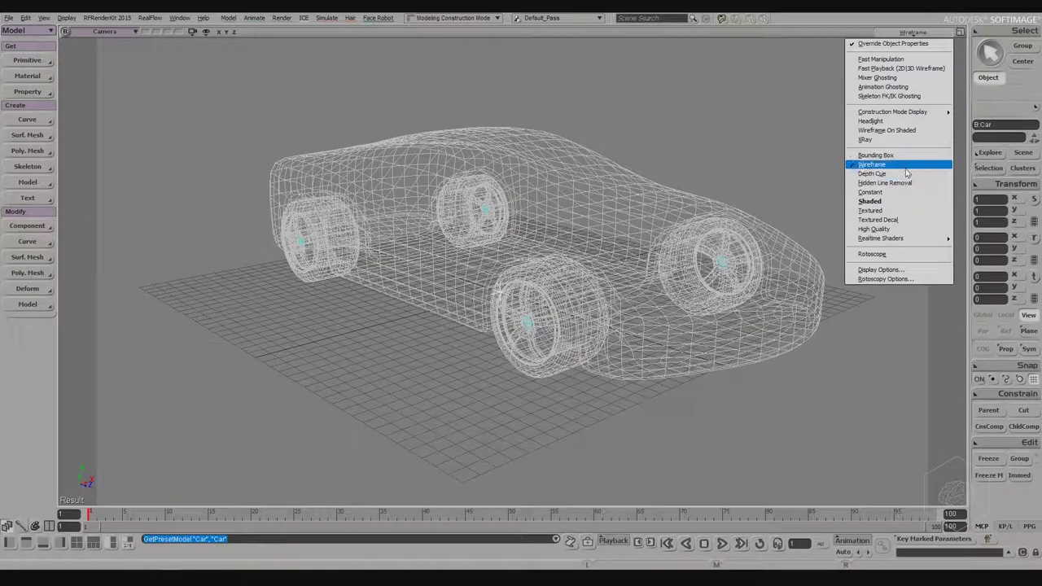
pyautogui.click(910, 201)
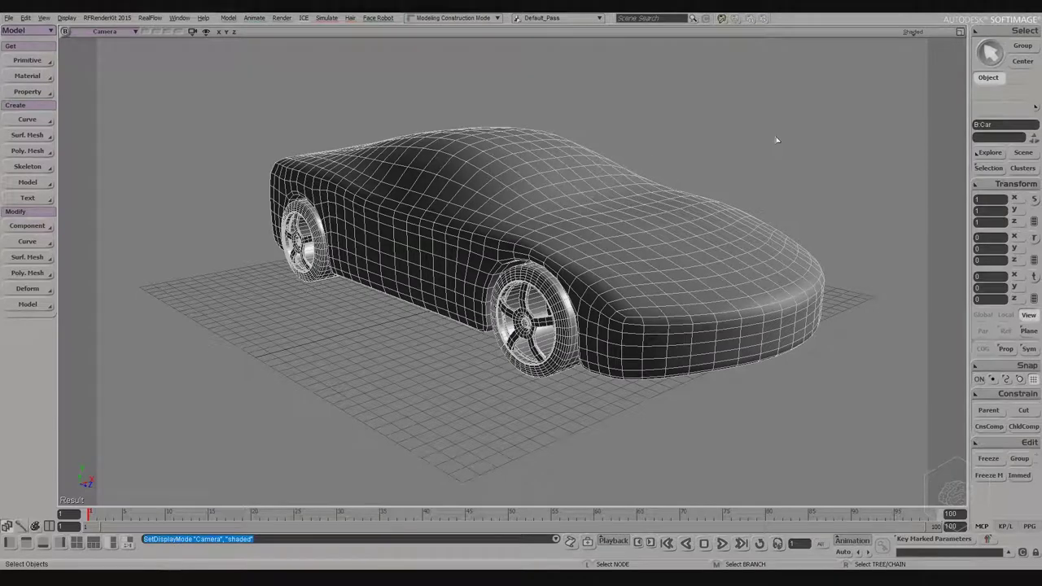
pyautogui.moveTo(779, 122); pyautogui.dragTo(742, 177)
pyautogui.press('s')
pyautogui.moveTo(810, 130); pyautogui.dragTo(774, 150)
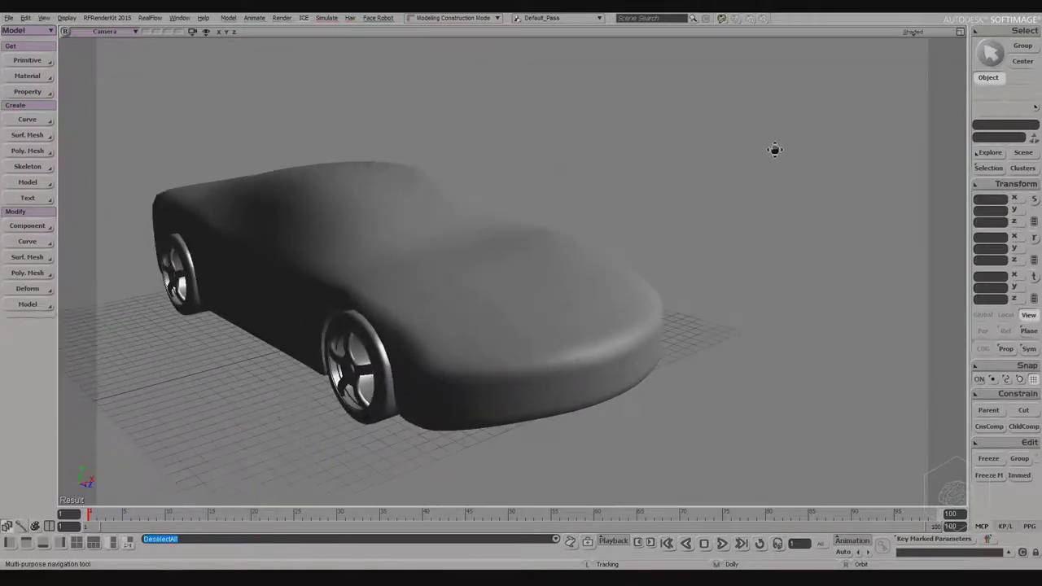
pyautogui.moveTo(774, 149); pyautogui.dragTo(312, 155, button='right')
pyautogui.press('space')
# Select the whole car model, including the body and all four wheels
pyautogui.click(359, 246)
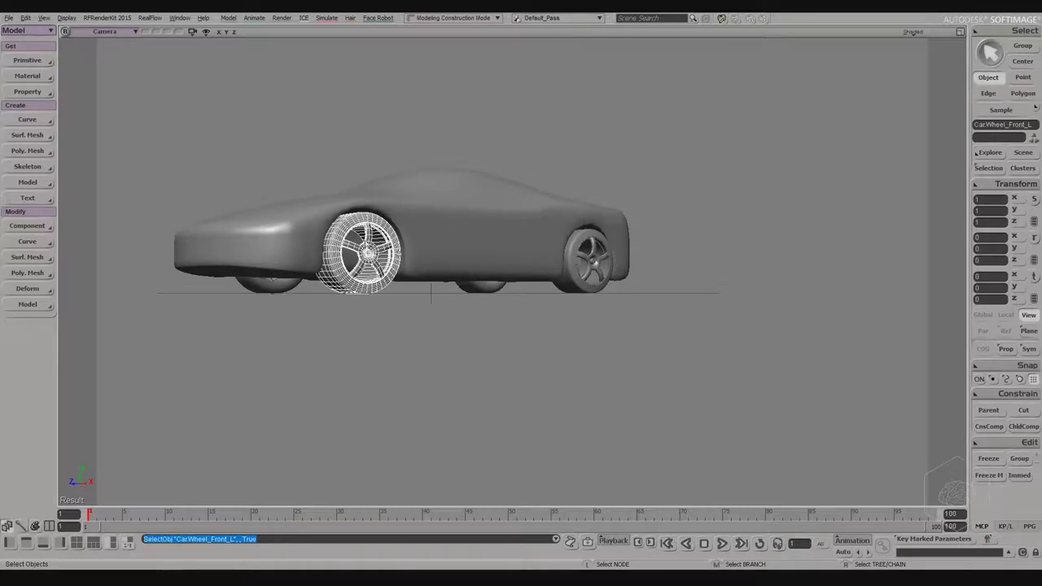
pyautogui.click(478, 235)
pyautogui.moveTo(708, 145); pyautogui.dragTo(600, 180)
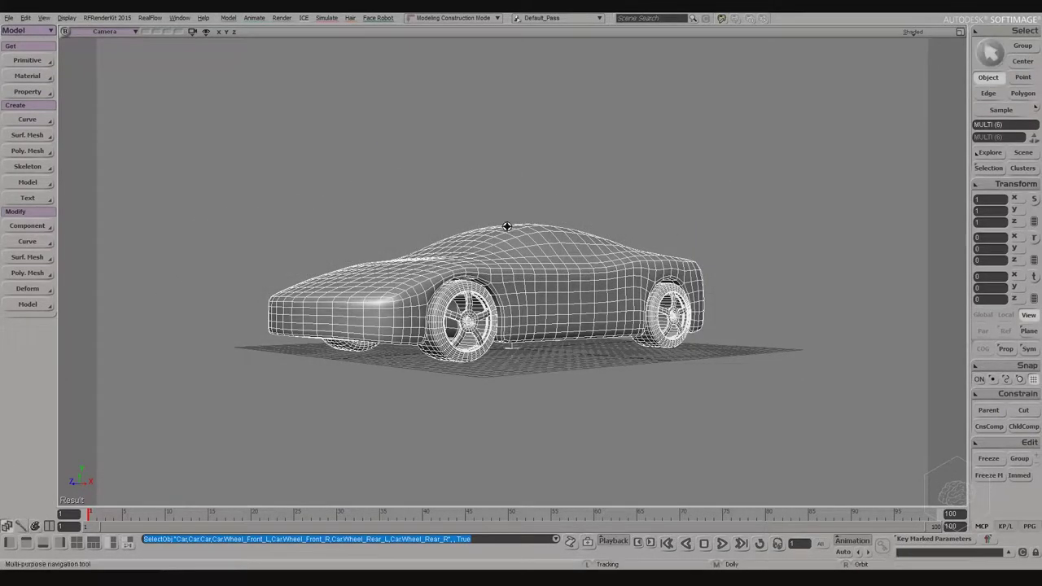
pyautogui.moveTo(506, 226); pyautogui.dragTo(478, 241, button='right')
pyautogui.press('space')
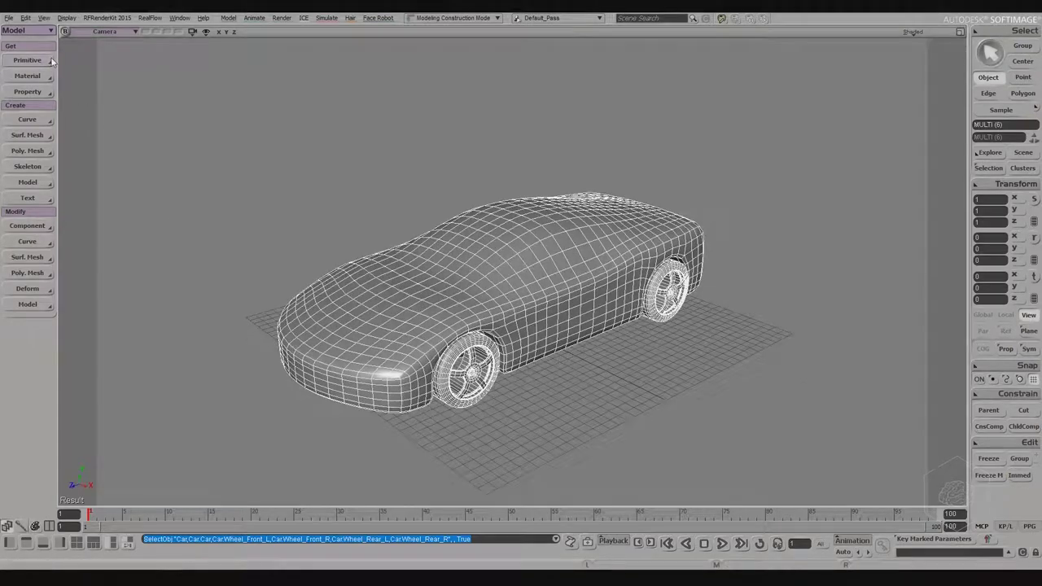
# Start an FBX export of the selected car and set the destination to G:\myCache, using the folder path copied from the file explorer
pyautogui.click(8, 17)
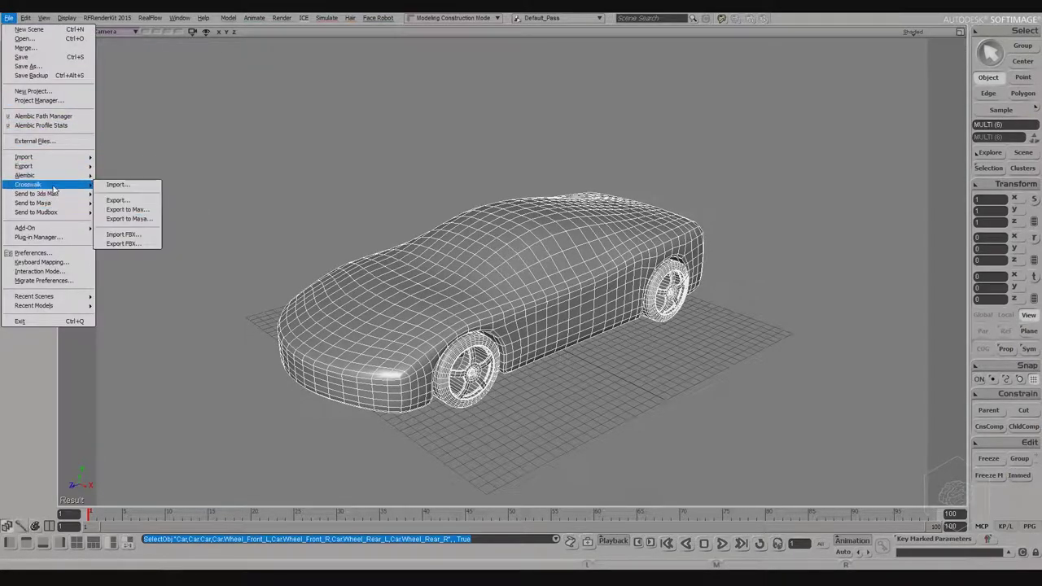
pyautogui.moveTo(57, 166)
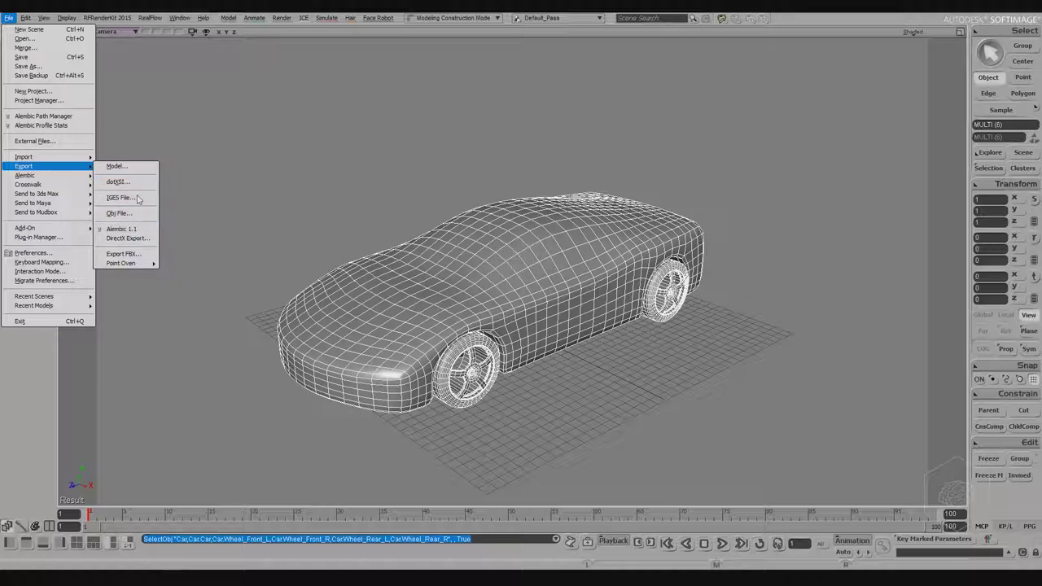
pyautogui.click(122, 254)
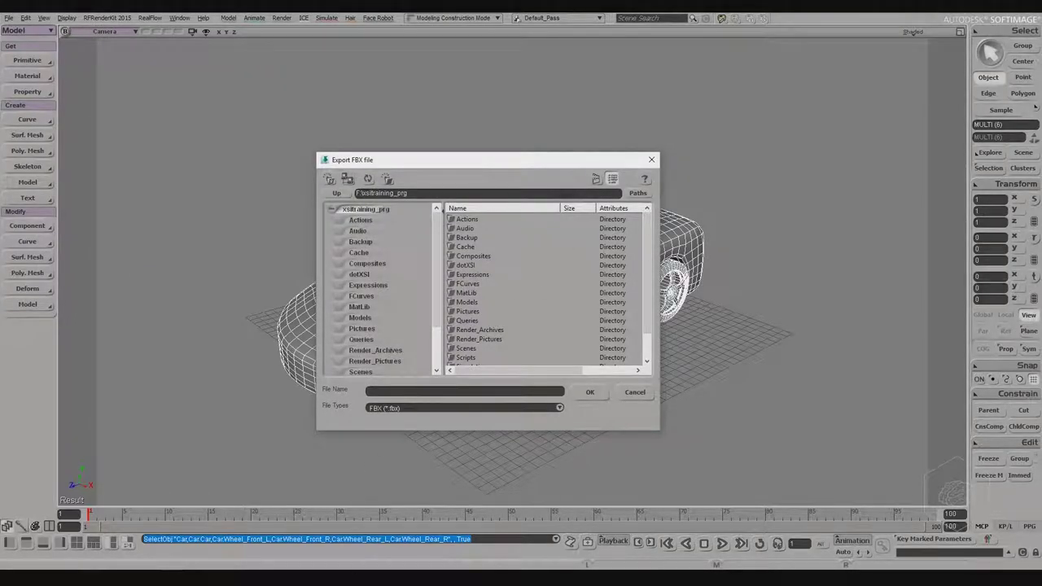
pyautogui.click(241, 579)
pyautogui.click(308, 132)
pyautogui.hotkey('ctrl', 'c')
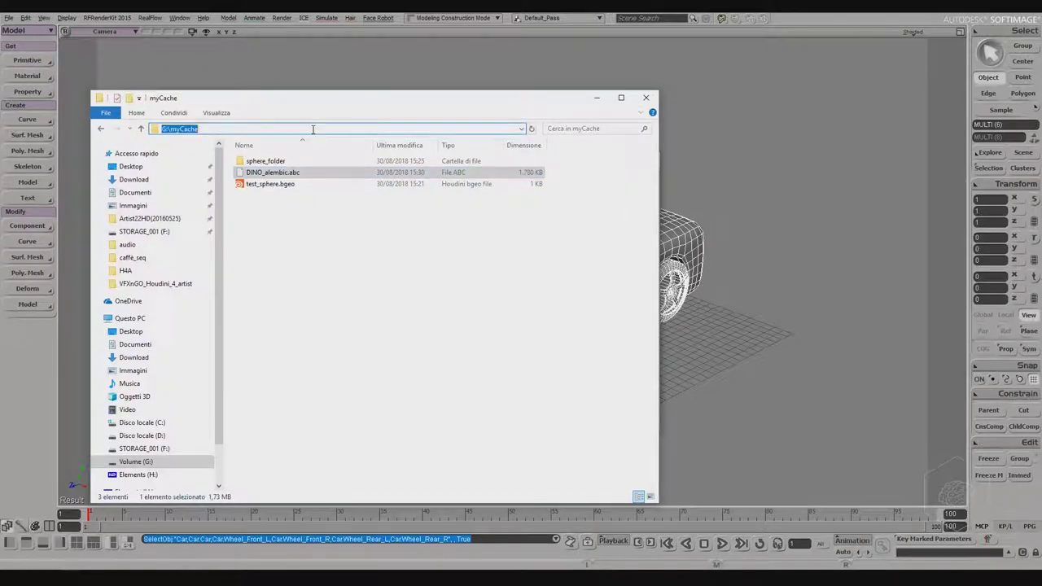
pyautogui.click(596, 98)
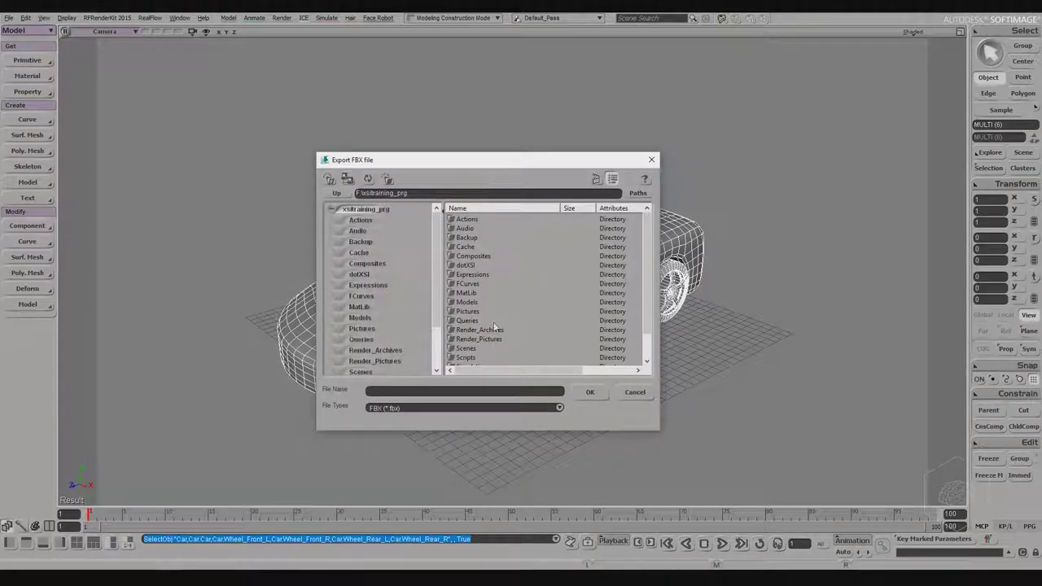
pyautogui.click(406, 193)
pyautogui.hotkey('ctrl', 'v')
pyautogui.press('Return')
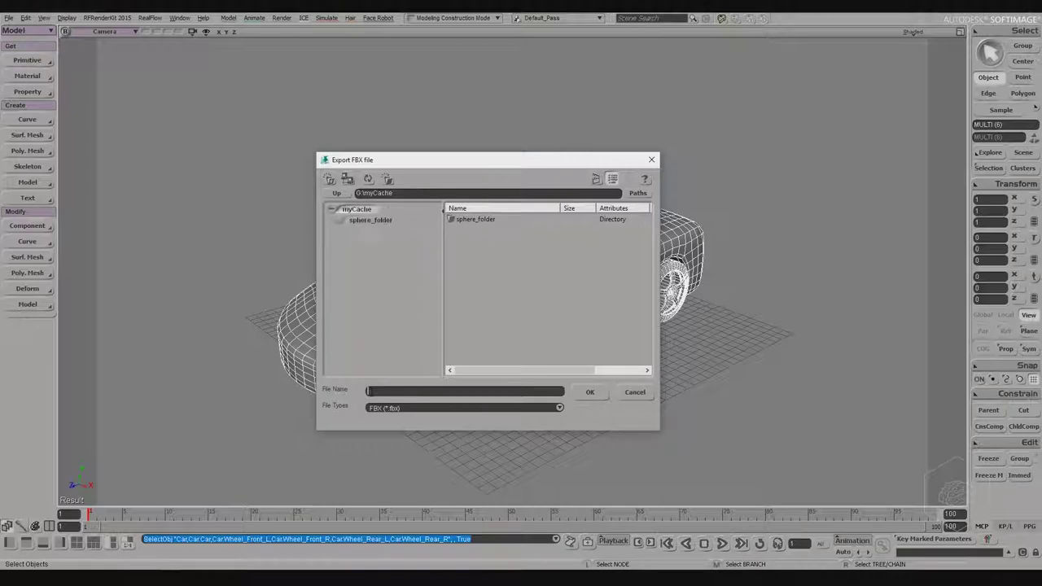
# Name the FBX file car_from_softimage and export it
pyautogui.click(369, 391)
pyautogui.write('car_from_soft')
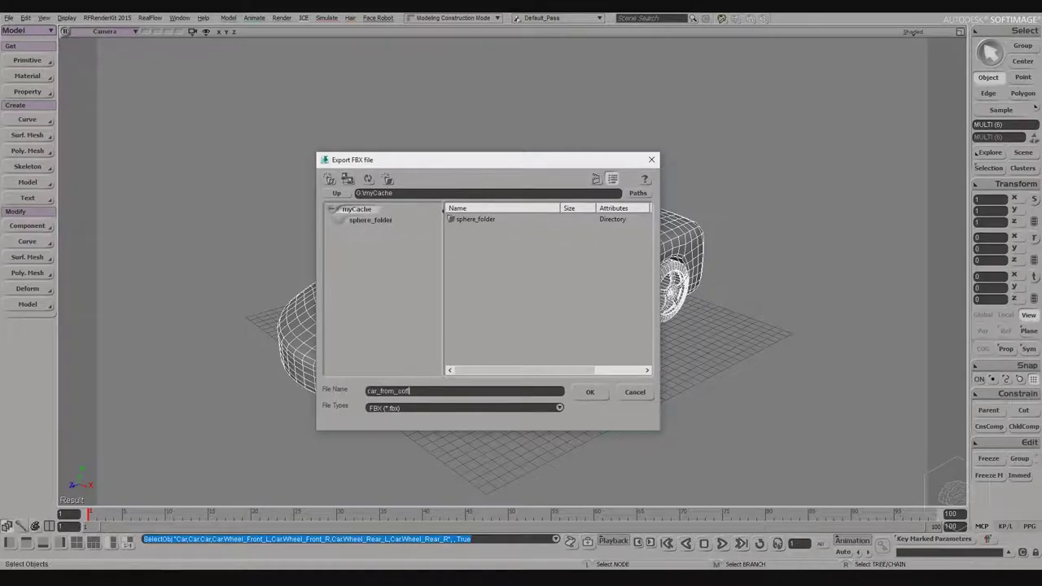
pyautogui.write('image')
pyautogui.press('Return')
pyautogui.click(569, 407)
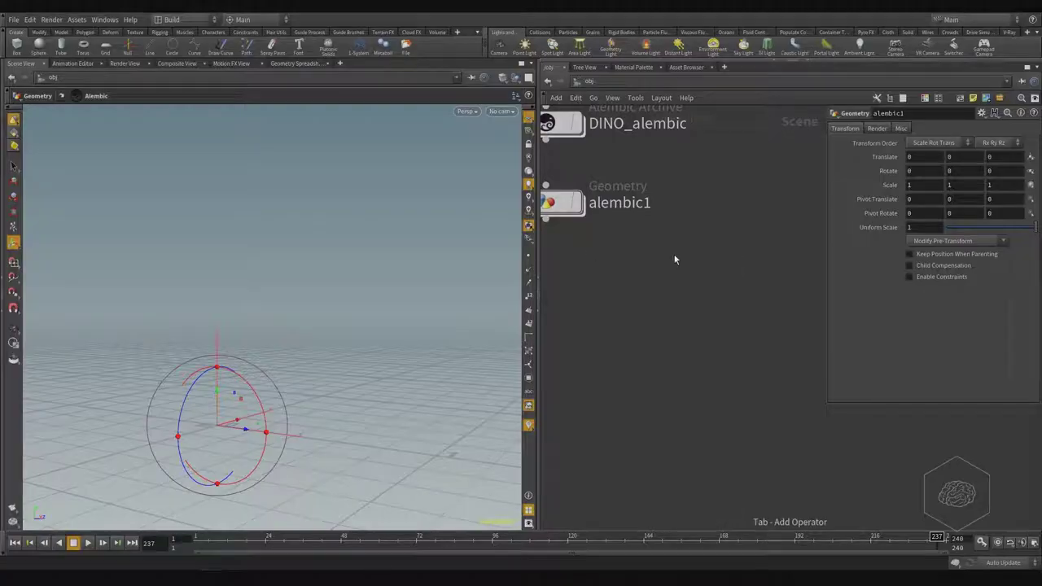
# Import G:/myCache/car_from_softimage.fbx into the current scene as Filmbox FBX with the default import options
pyautogui.click(14, 20)
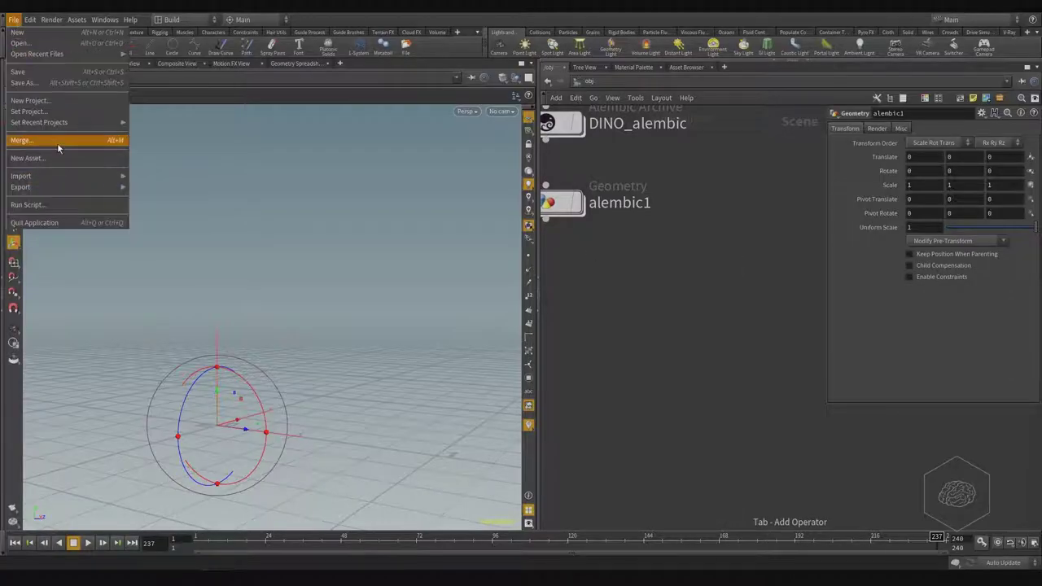
pyautogui.moveTo(73, 175)
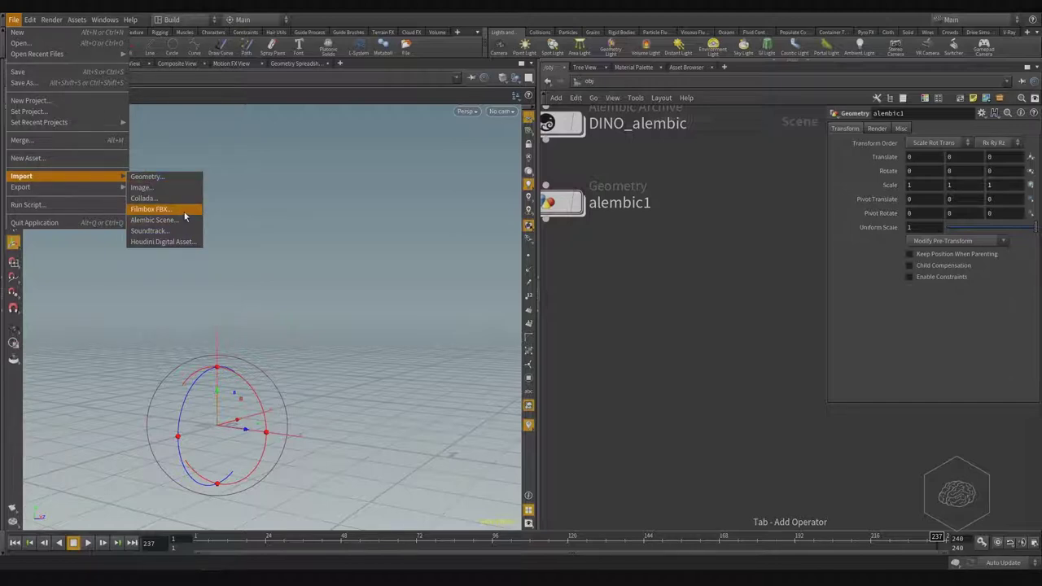
pyautogui.click(151, 209)
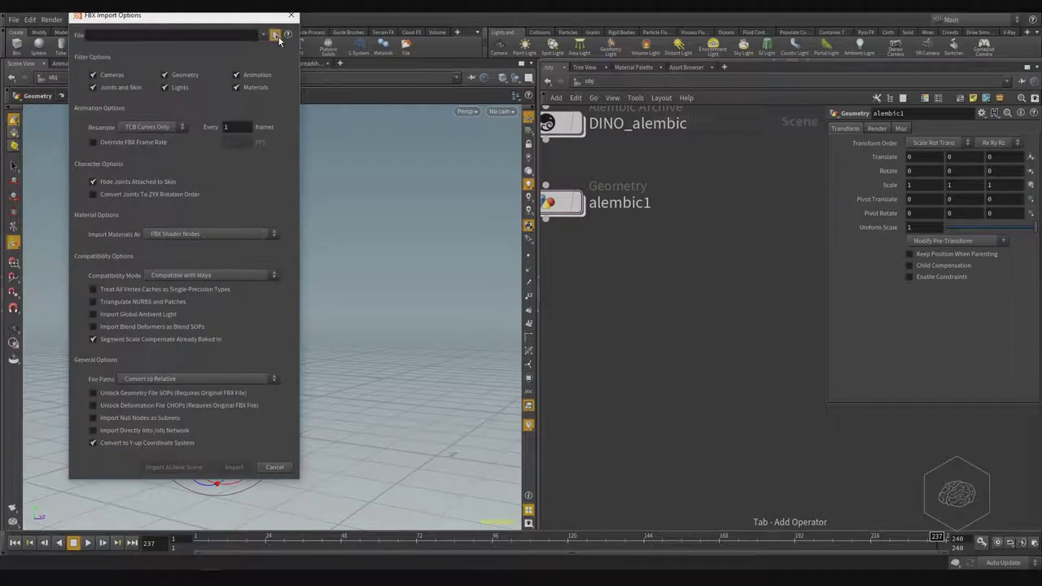
pyautogui.click(275, 35)
pyautogui.click(630, 229)
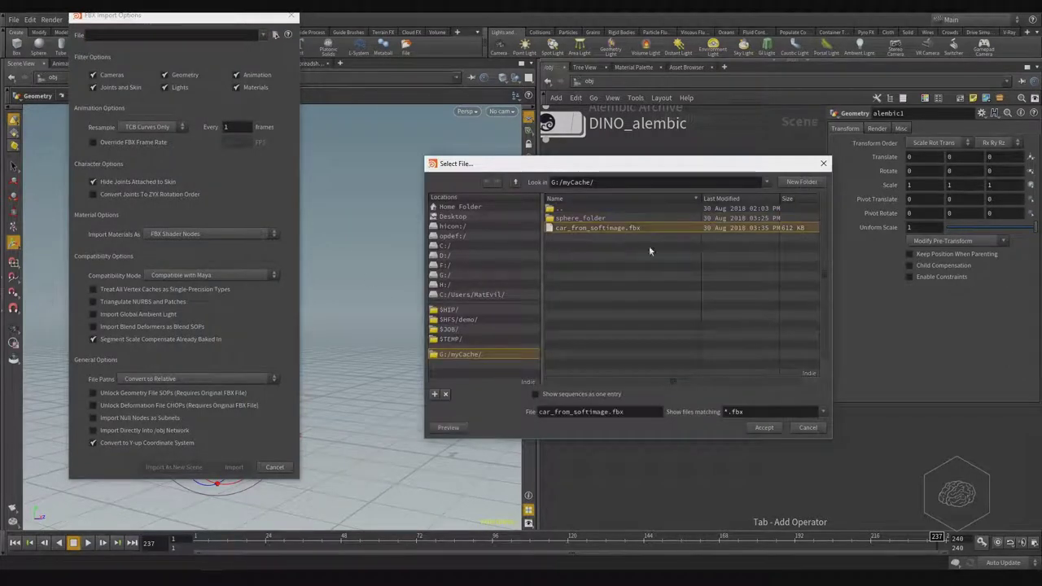
pyautogui.click(763, 427)
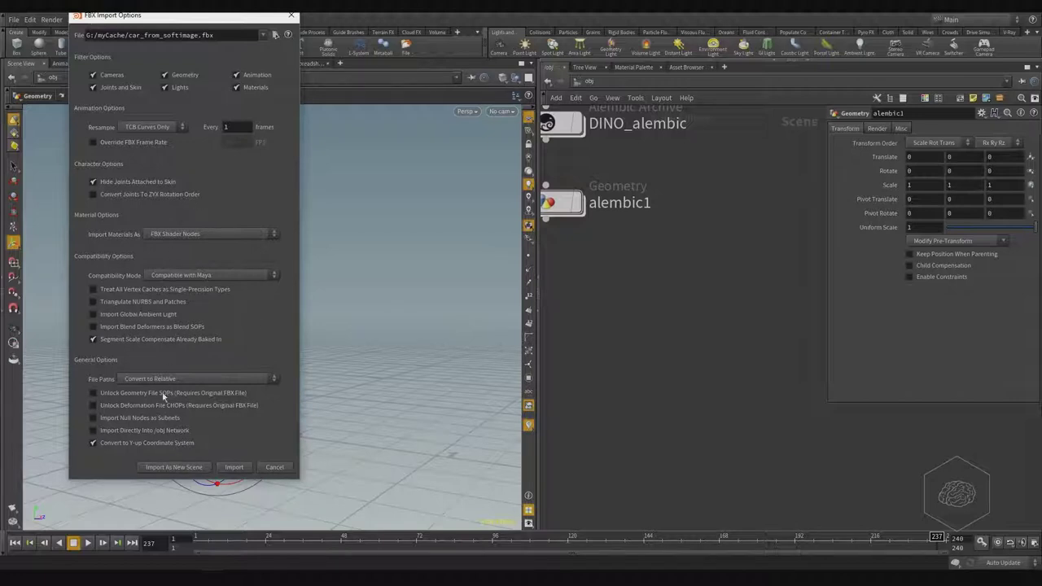
pyautogui.click(234, 468)
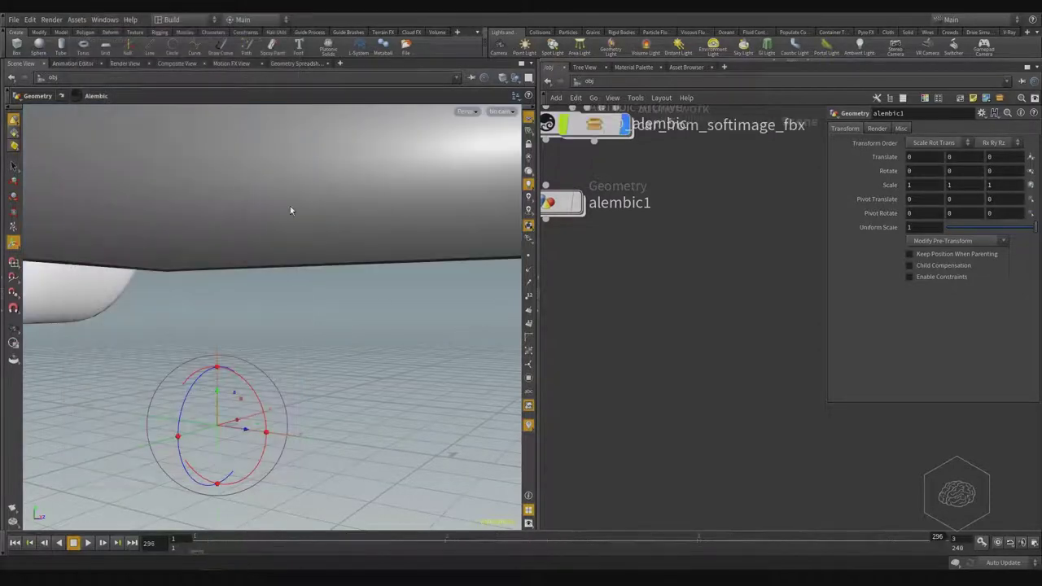
# Move the alembic1 object to about 14.46 on the X axis and switch the viewport shading to wireframe
pyautogui.keyDown('alt'); pyautogui.moveTo(290, 298); pyautogui.dragTo(153, 294); pyautogui.keyUp('alt')
pyautogui.press('r')
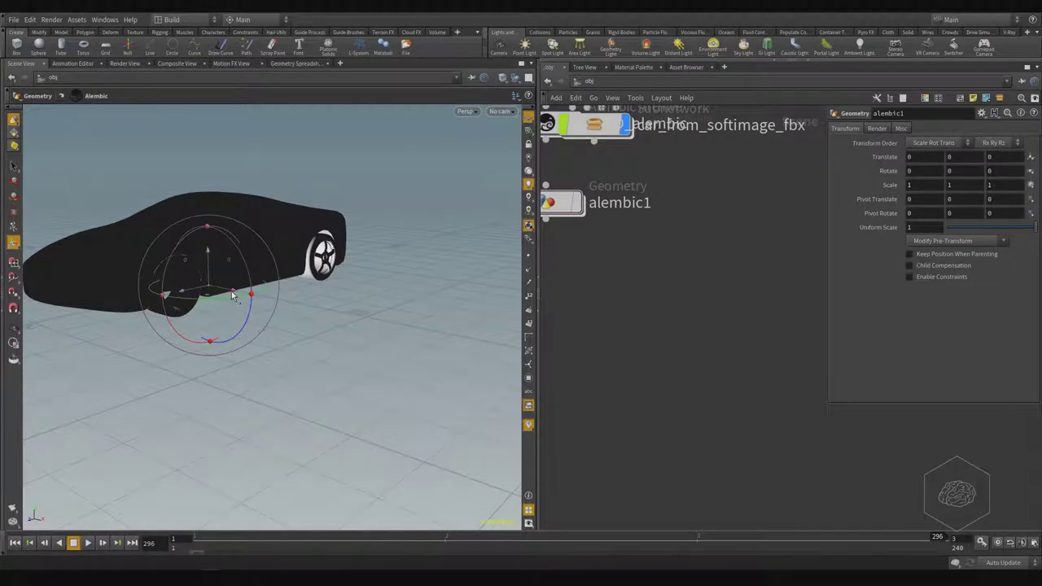
pyautogui.press('t')
pyautogui.moveTo(233, 297); pyautogui.dragTo(265, 303)
pyautogui.moveTo(351, 329); pyautogui.dragTo(314, 325)
pyautogui.keyDown('alt'); pyautogui.moveTo(419, 244); pyautogui.dragTo(384, 249); pyautogui.keyUp('alt')
pyautogui.press('r')
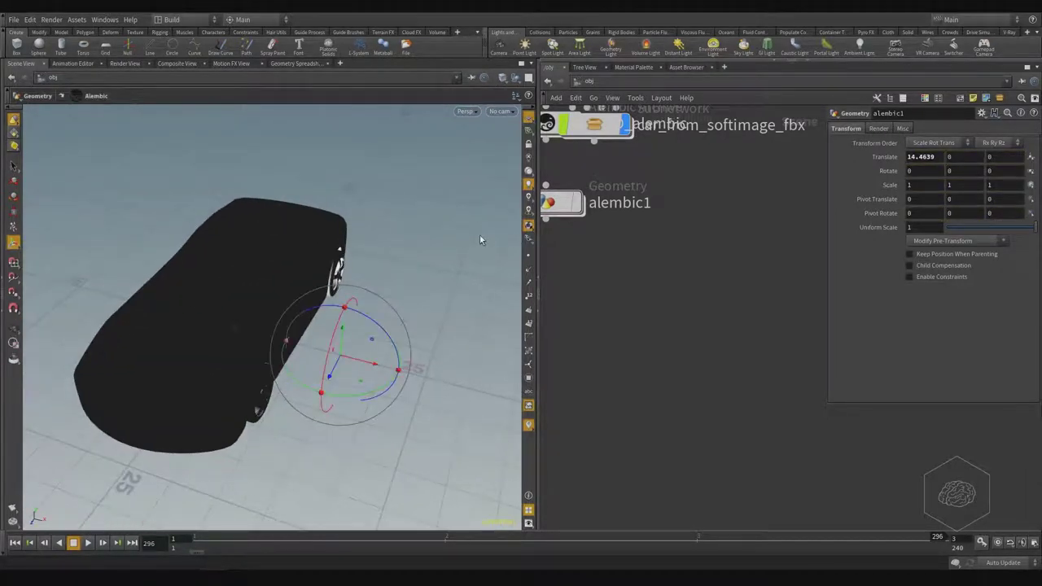
pyautogui.hotkey('shift', 'w')
pyautogui.moveTo(387, 287)
pyautogui.keyDown('alt'); pyautogui.mouseDown()
pyautogui.moveTo(351, 296)
pyautogui.moveTo(372, 237)
pyautogui.moveTo(372, 254)
pyautogui.mouseUp(); pyautogui.keyUp('alt')
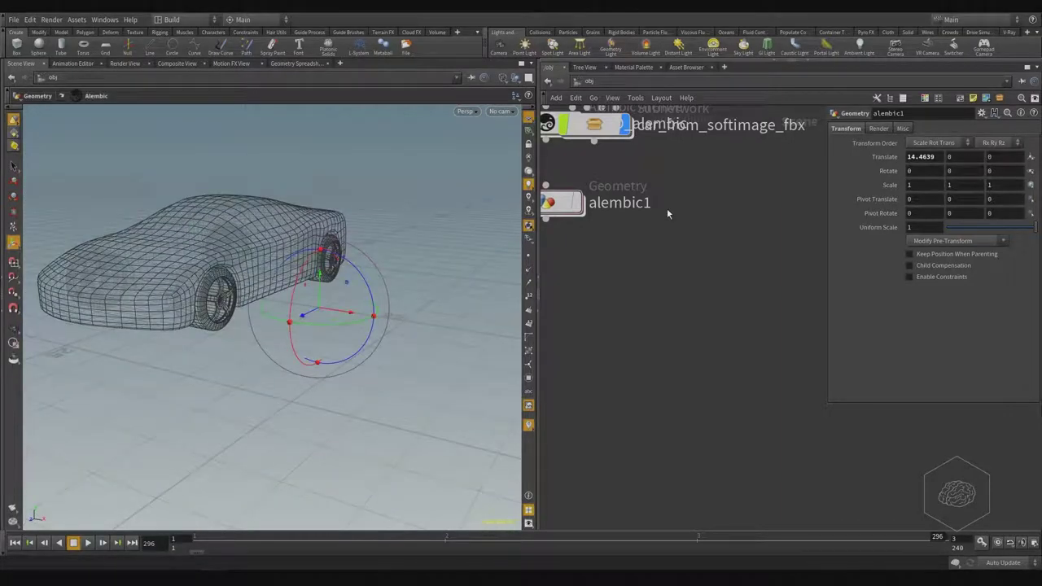
# Place the car_from_softimage_fbx subnetwork clear of the other nodes and open it to examine its camera, car and wheel nodes
pyautogui.scroll(-4, 668, 279)
pyautogui.moveTo(636, 210); pyautogui.dragTo(680, 335)
pyautogui.scroll(5, 696, 346)
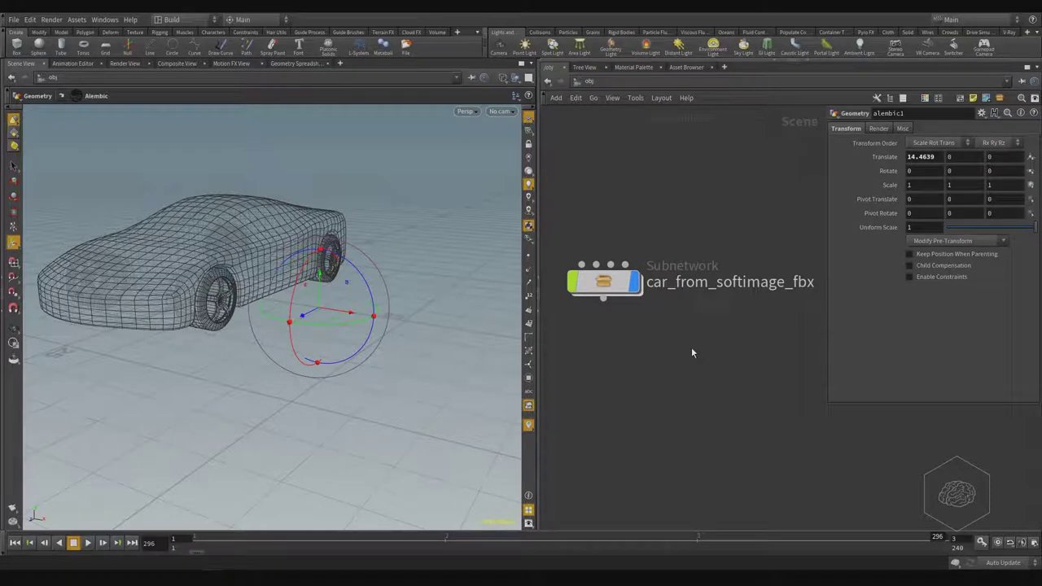
pyautogui.moveTo(640, 187); pyautogui.dragTo(598, 373)
pyautogui.doubleClick(607, 290)
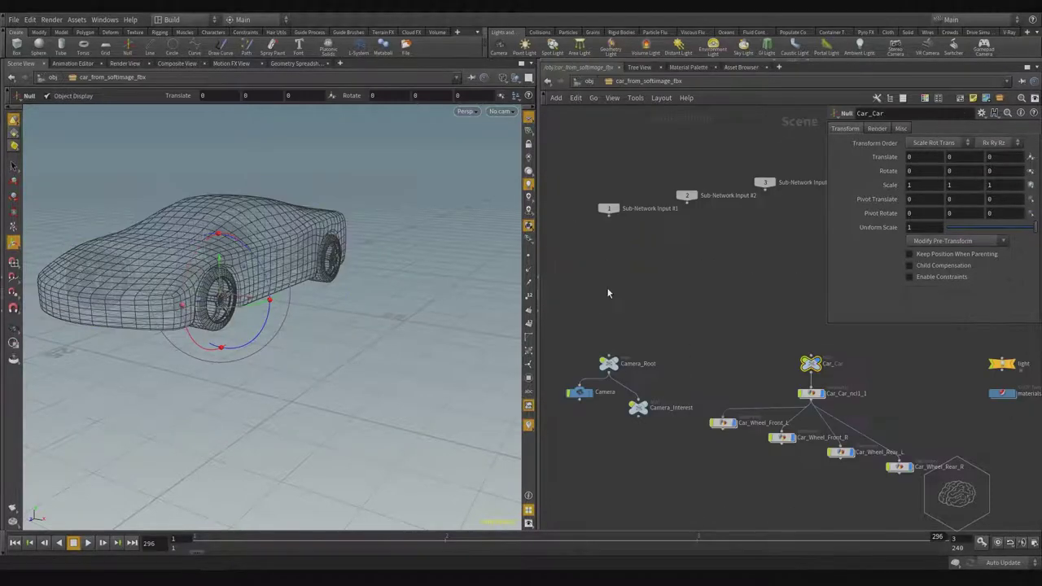
pyautogui.moveTo(734, 283); pyautogui.dragTo(696, 255, button='middle')
pyautogui.moveTo(637, 473); pyautogui.dragTo(693, 464, button='middle')
pyautogui.moveTo(849, 466); pyautogui.dragTo(852, 481, button='middle')
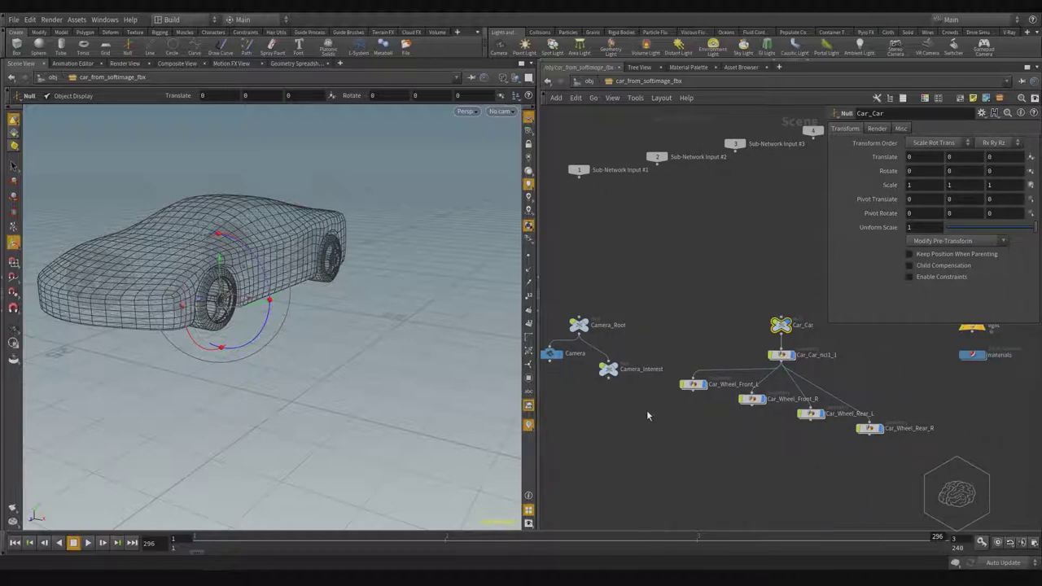
pyautogui.moveTo(698, 449); pyautogui.dragTo(638, 446, button='middle')
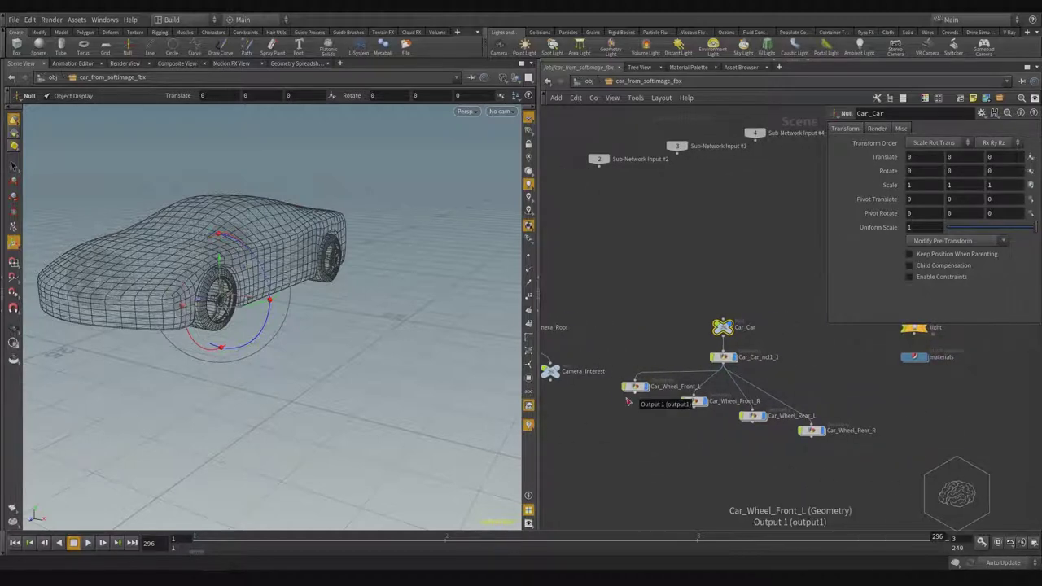
pyautogui.scroll(2, 750, 317)
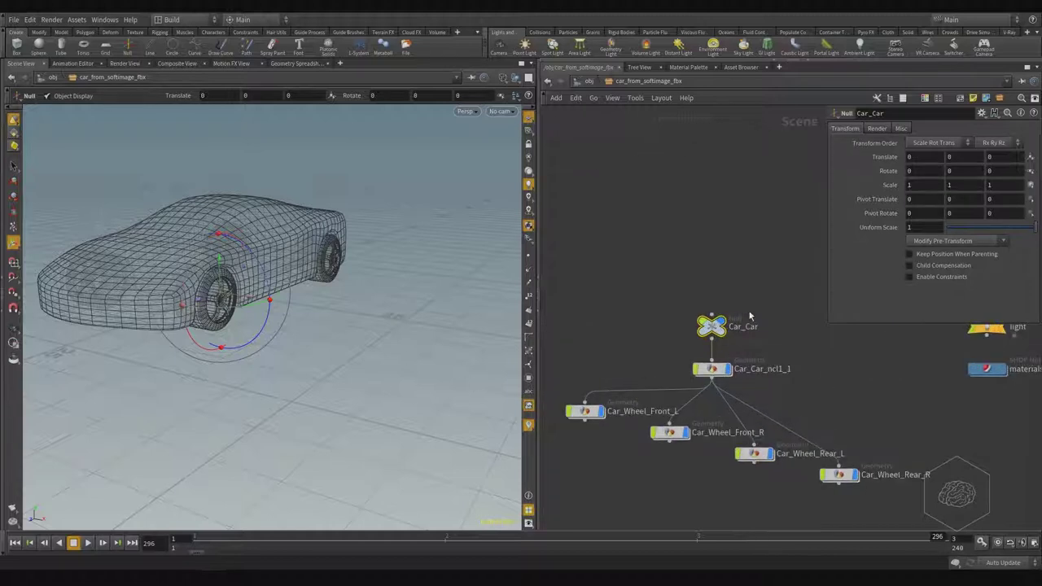
# Space out the car hierarchy by moving the Car_Car null and the Car_Car_ncl1_1 node higher above the wheel nodes
pyautogui.moveTo(742, 332); pyautogui.dragTo(747, 271)
pyautogui.moveTo(774, 205); pyautogui.dragTo(655, 291)
pyautogui.moveTo(716, 266); pyautogui.dragTo(712, 267)
pyautogui.moveTo(54, 275); pyautogui.dragTo(87, 279, button='middle')
pyautogui.moveTo(85, 279); pyautogui.dragTo(419, 342)
pyautogui.click(712, 369)
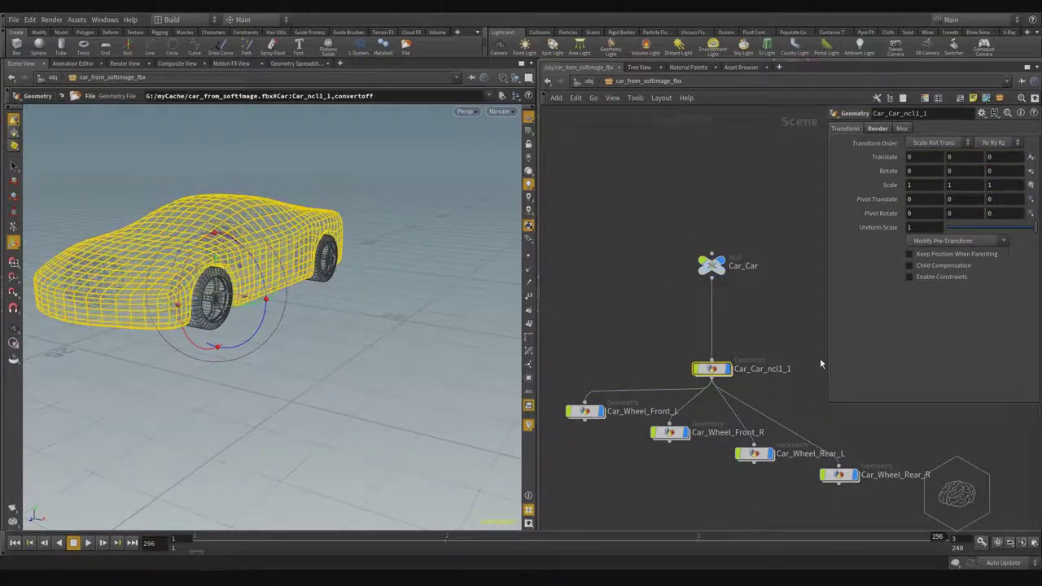
pyautogui.moveTo(712, 369); pyautogui.dragTo(714, 330)
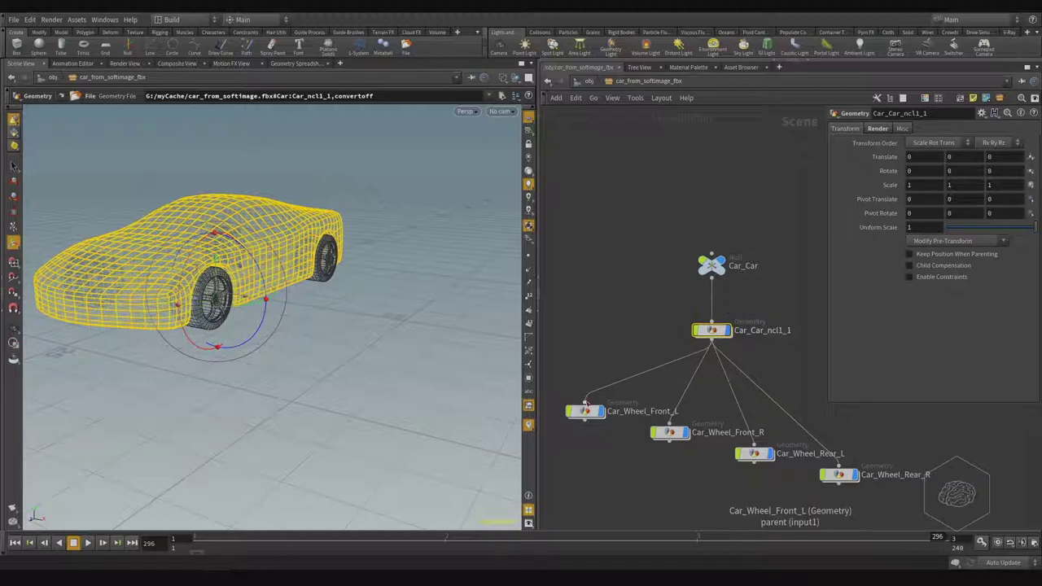
# Inspect the Car_Wheel_Front_L node and the File node inside it, and return to the object level
pyautogui.moveTo(585, 402); pyautogui.dragTo(603, 323)
pyautogui.moveTo(585, 402); pyautogui.dragTo(711, 341)
pyautogui.moveTo(639, 292); pyautogui.dragTo(643, 198, button='middle')
pyautogui.click(589, 318)
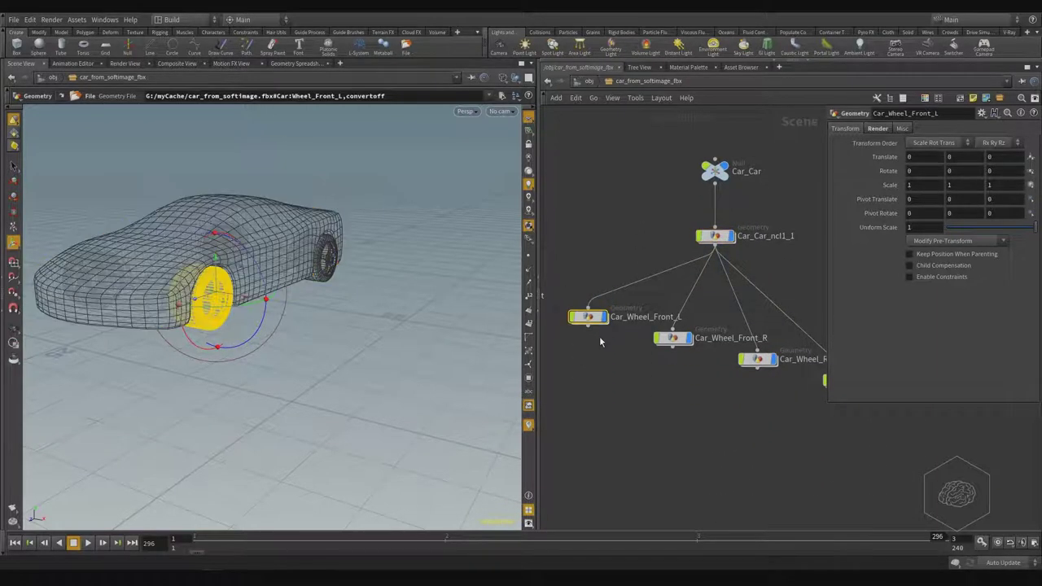
pyautogui.doubleClick(589, 317)
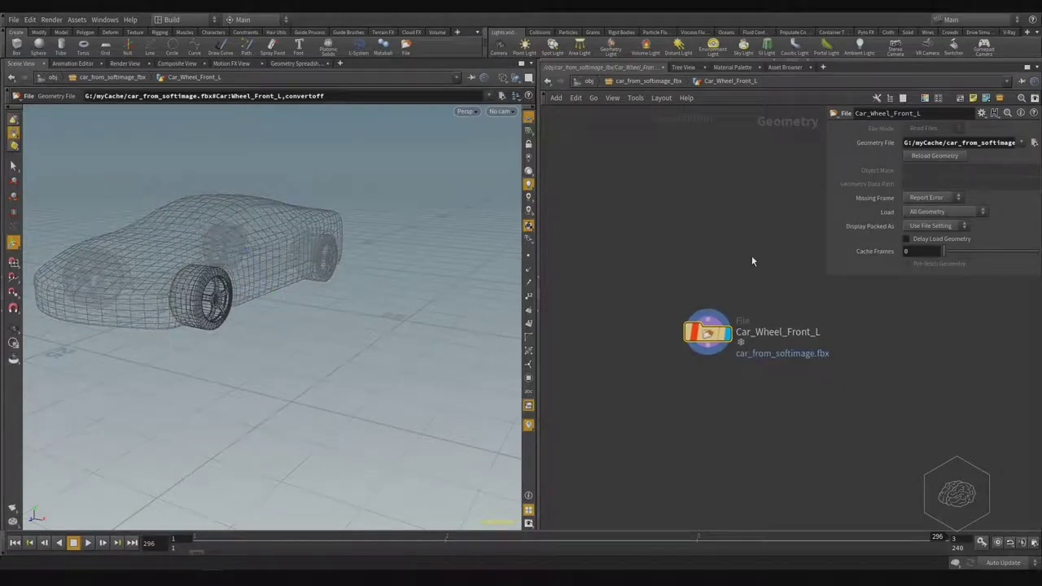
pyautogui.click(675, 84)
pyautogui.click(587, 82)
pyautogui.click(729, 381)
pyautogui.press('Tab')
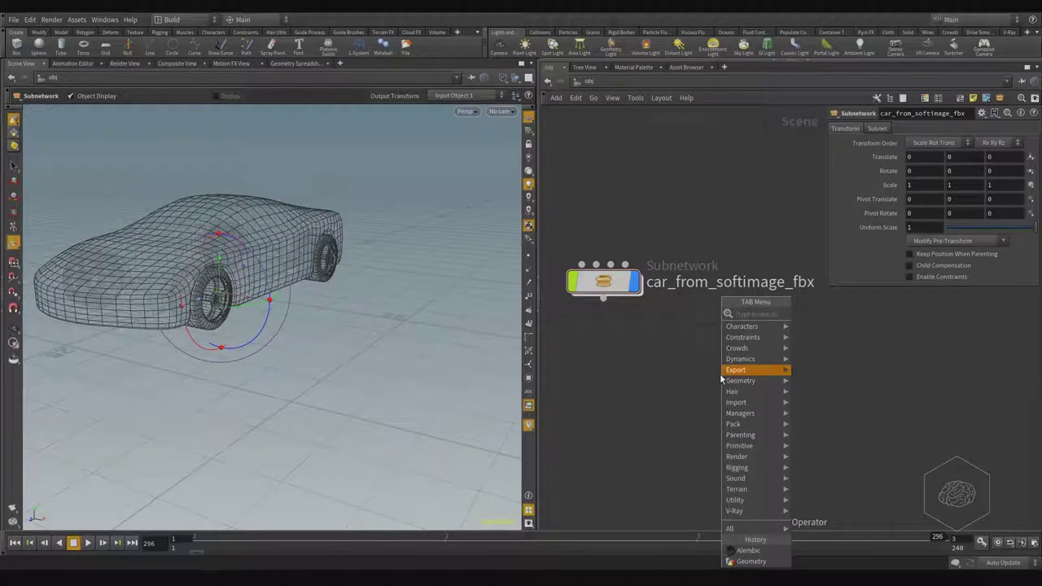
pyautogui.press('Escape')
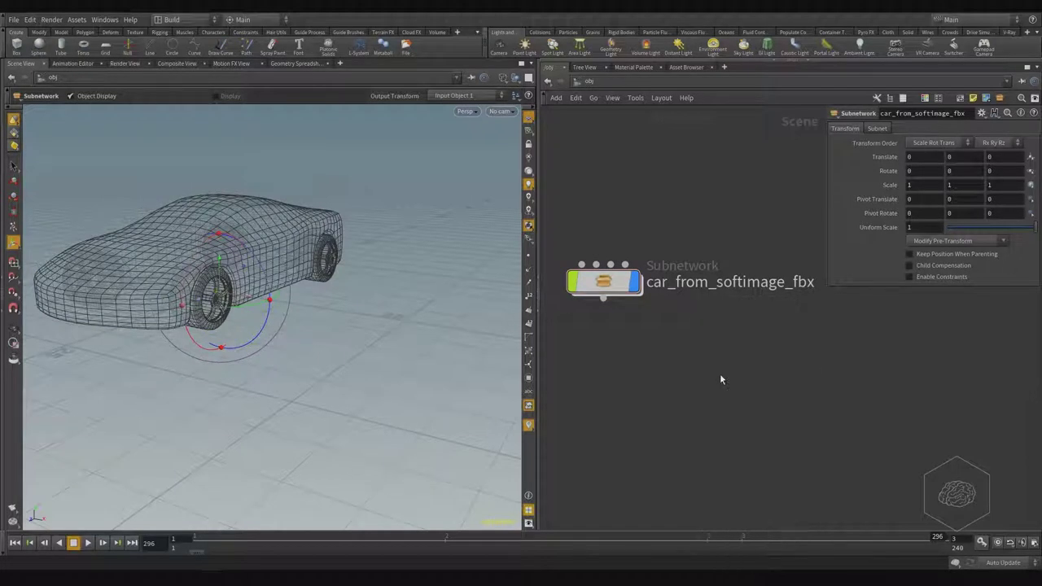
pyautogui.press('Tab')
pyautogui.write('geome')
pyautogui.press('Escape')
# Add a Geometry node below the car_from_softimage_fbx subnetwork
pyautogui.press('Tab')
pyautogui.write('fi')
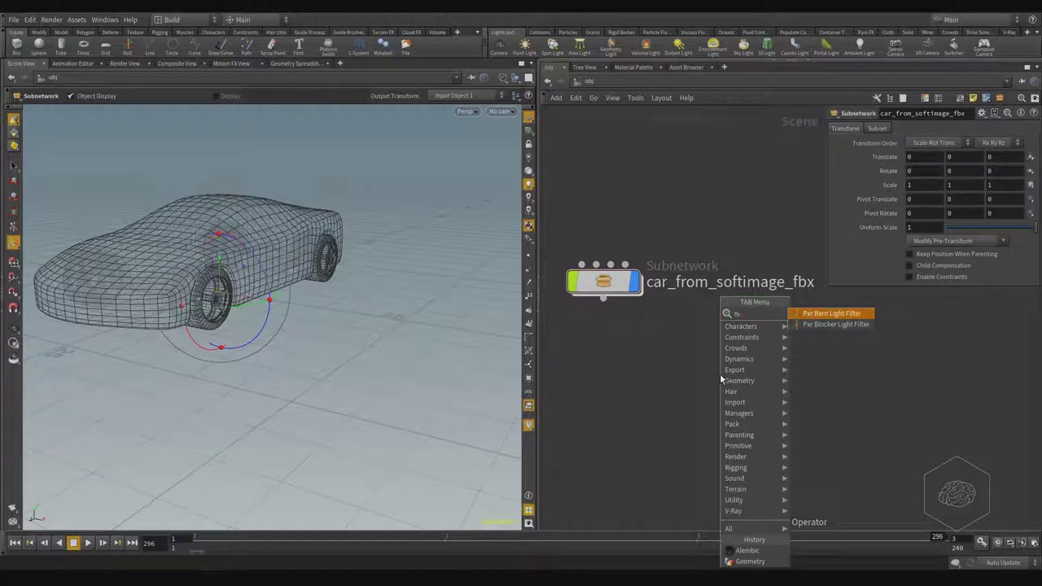
pyautogui.press('BackSpace')
pyautogui.press('BackSpace')
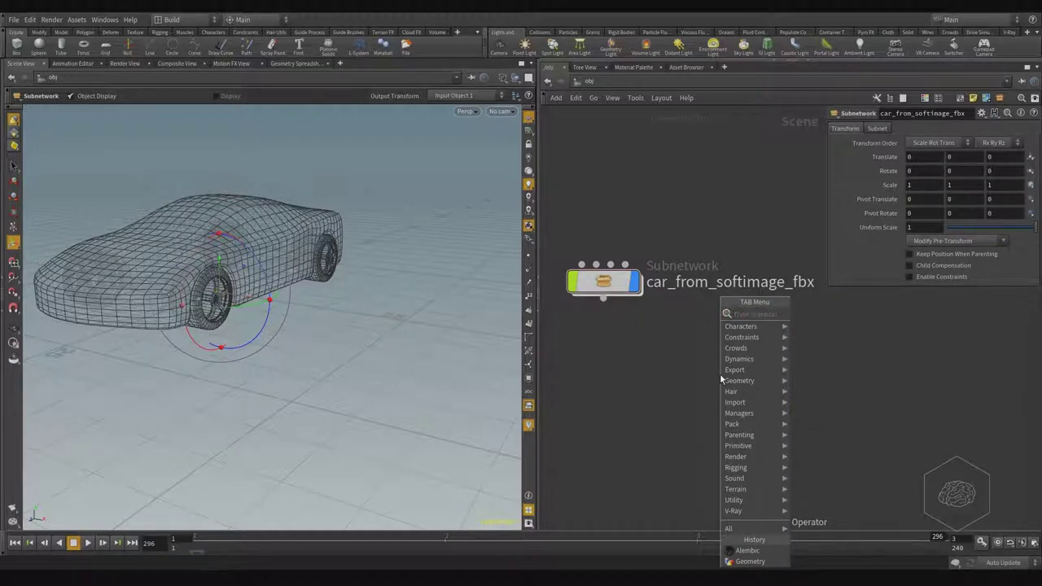
pyautogui.write('geo')
pyautogui.press('Return')
pyautogui.click(720, 378)
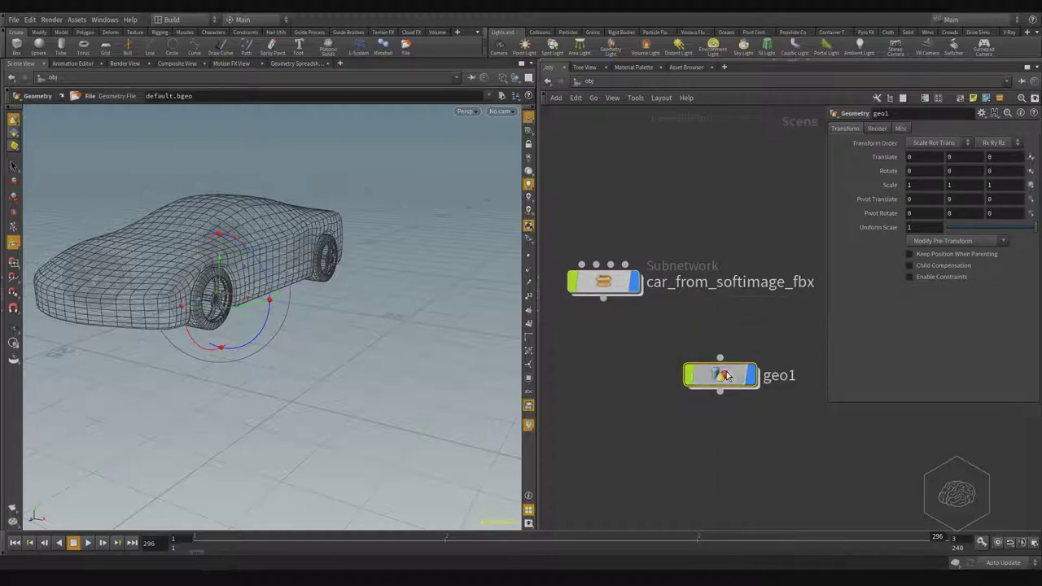
# Inside geo1, load G:/myCache/car_from_softimage.fbx as the File node's geometry file
pyautogui.doubleClick(720, 375)
pyautogui.moveTo(769, 321); pyautogui.dragTo(586, 316)
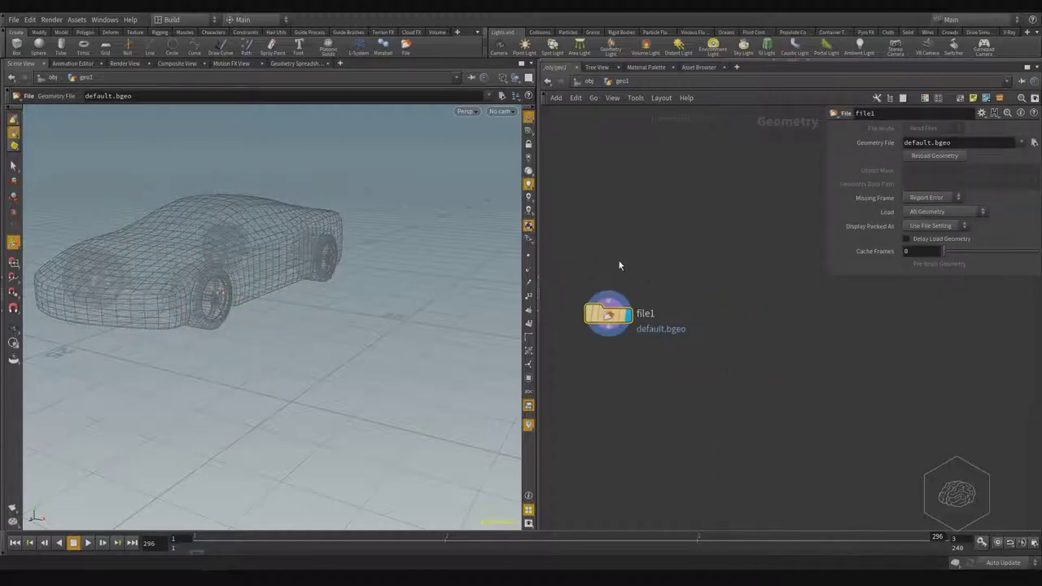
pyautogui.click(1034, 142)
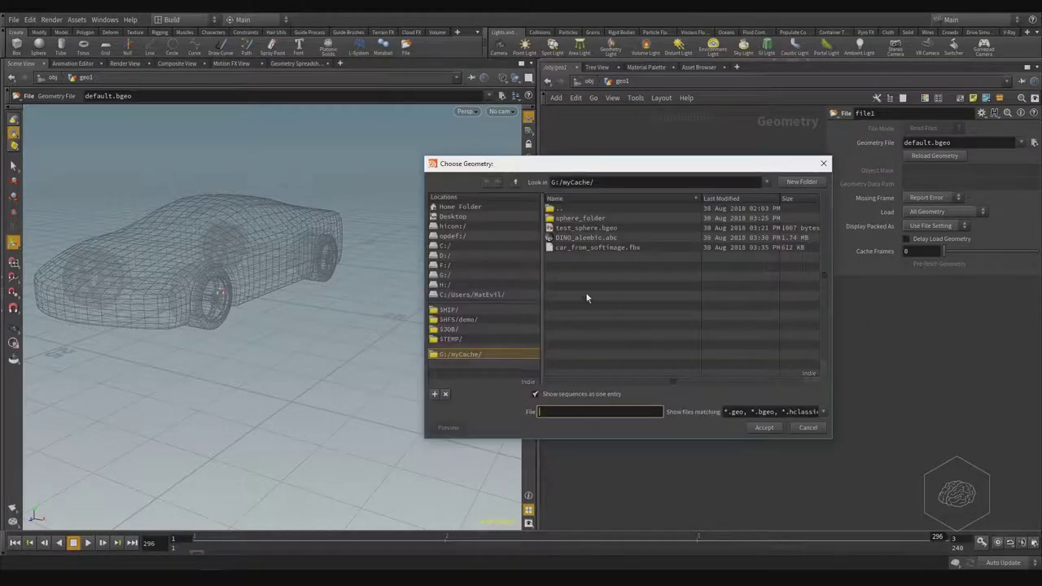
pyautogui.click(599, 249)
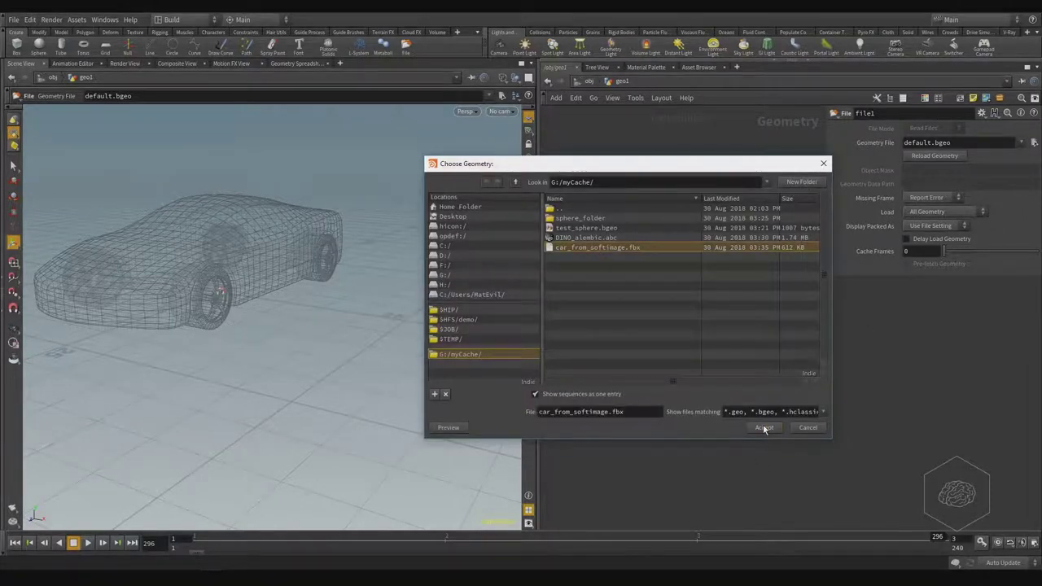
pyautogui.click(763, 428)
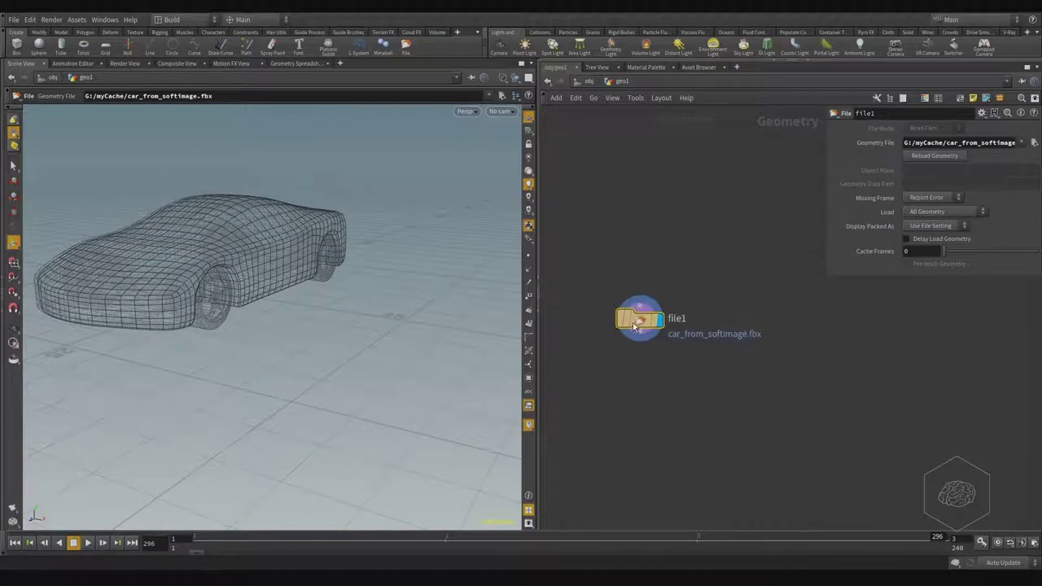
pyautogui.moveTo(635, 325); pyautogui.dragTo(644, 329)
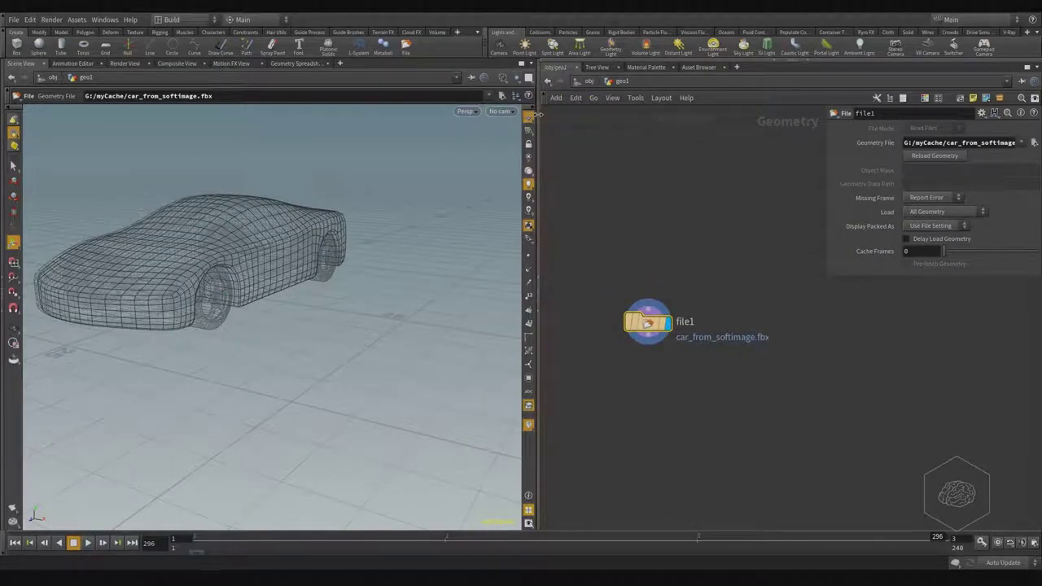
# At object level, move the car_from_softimage_fbx subnetwork upward and turn off its display, and reopen the geo1 network
pyautogui.click(588, 82)
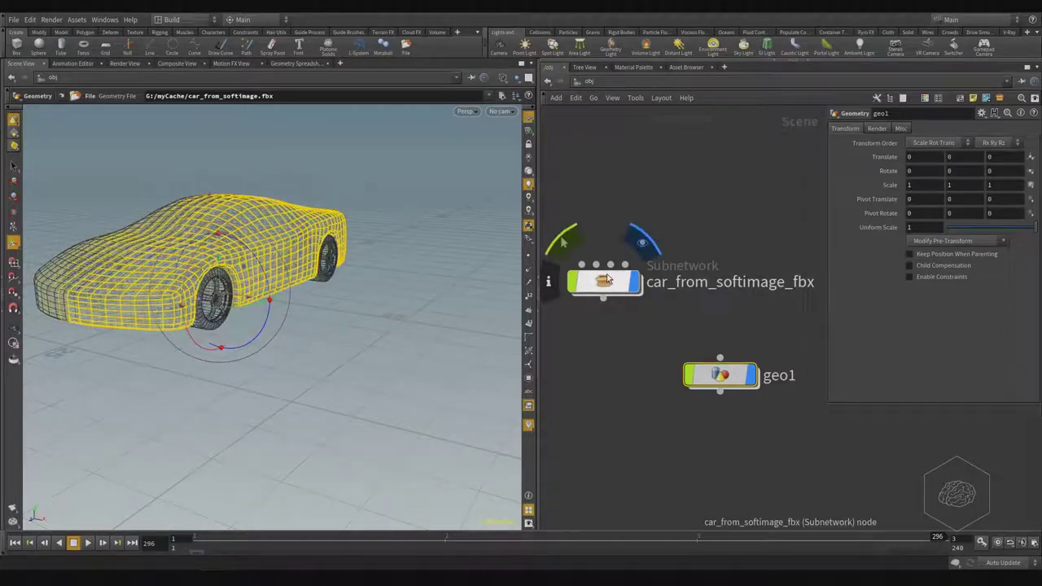
pyautogui.moveTo(610, 280); pyautogui.dragTo(627, 202)
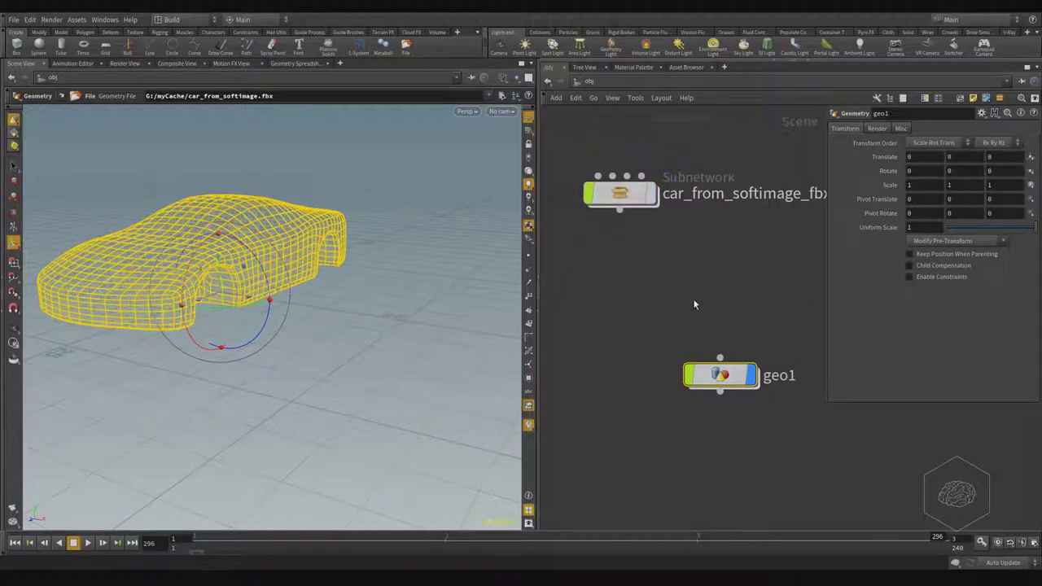
pyautogui.click(729, 384)
pyautogui.doubleClick(729, 380)
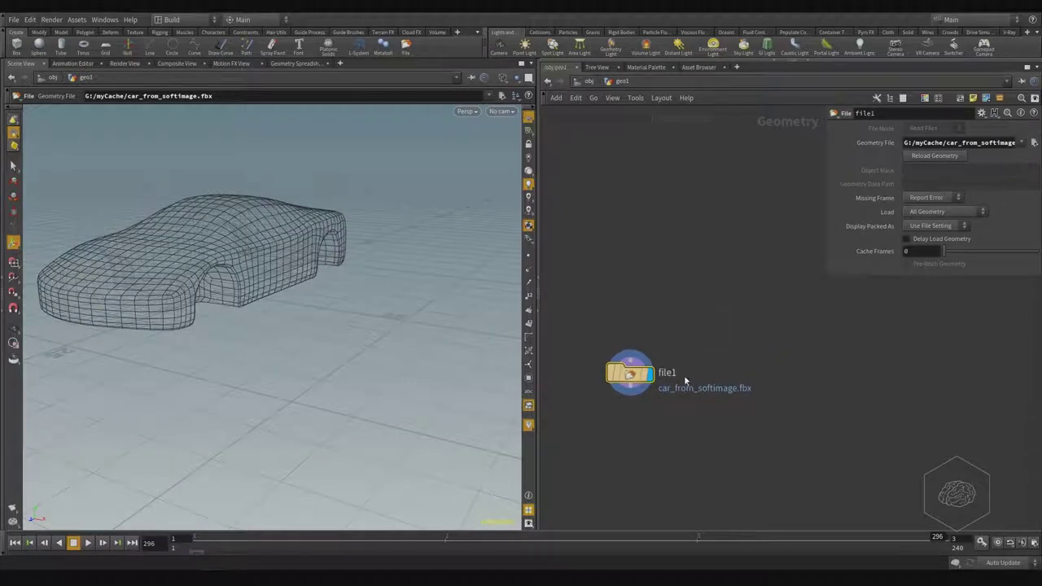
# Recheck the File node's geometry file in the file chooser, keeping car_from_softimage.fbx selected
pyautogui.moveTo(639, 376); pyautogui.dragTo(635, 357)
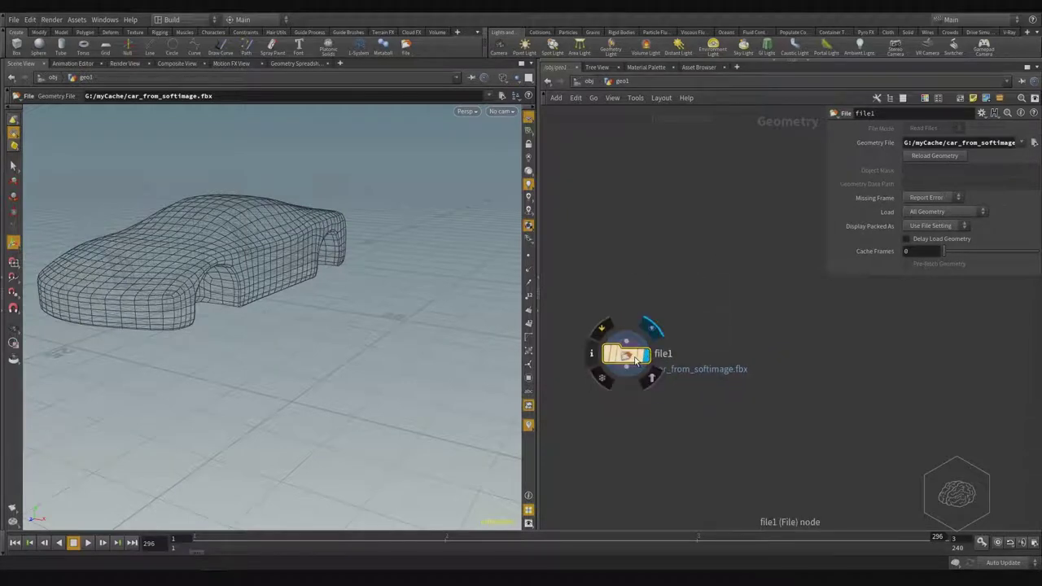
pyautogui.click(1034, 142)
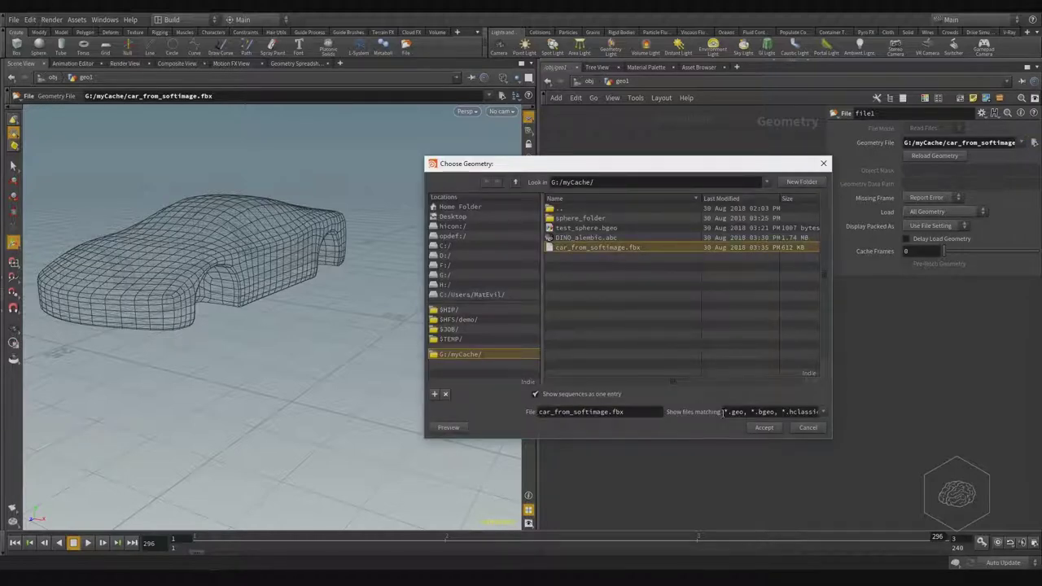
pyautogui.click(765, 428)
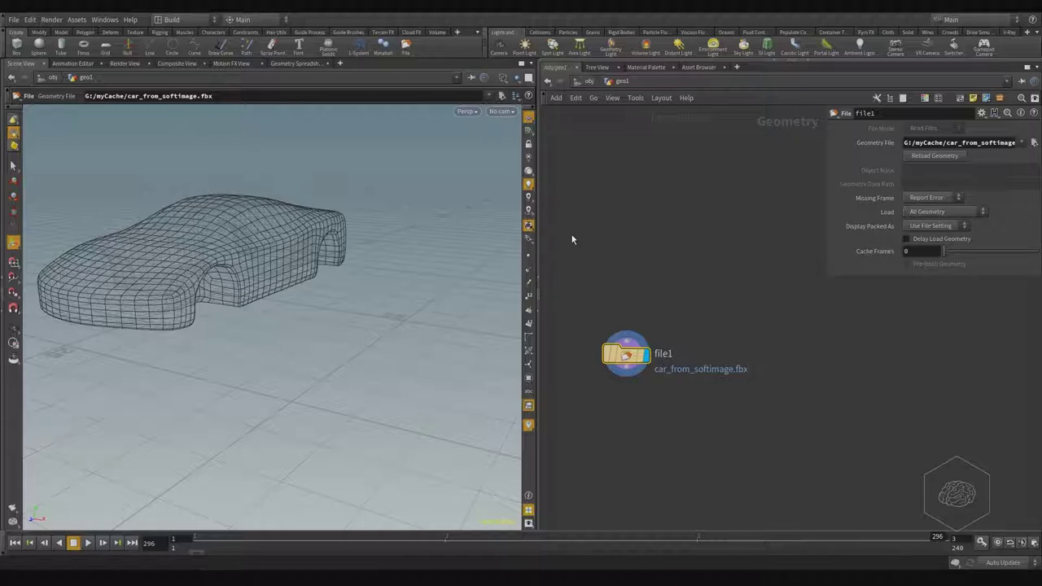
pyautogui.press('Escape')
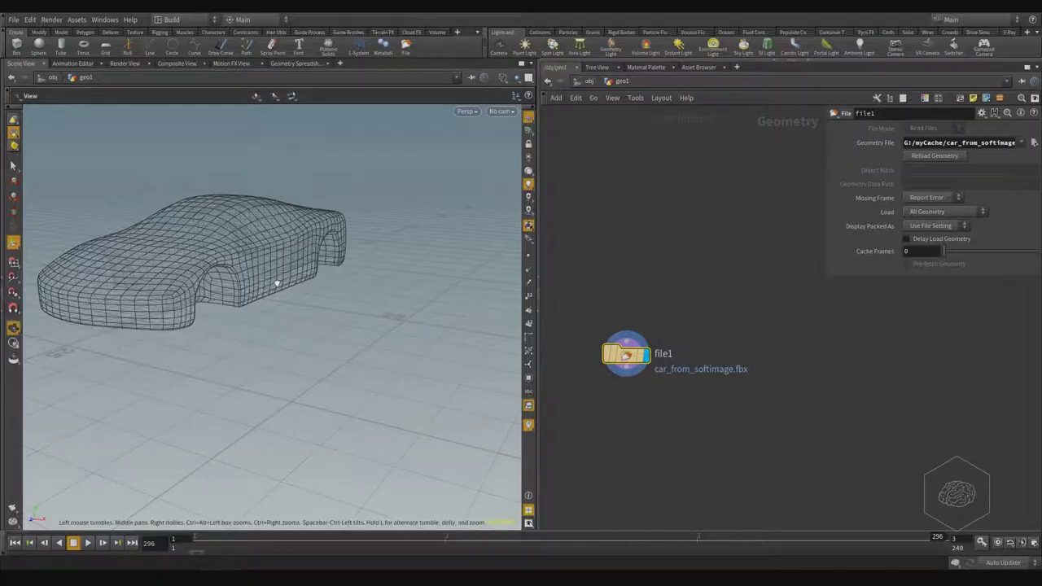
# Look over the car loaded in geo1 and the Car_Wheel_Front_L node inside car_from_softimage_fbx, and return to object level
pyautogui.moveTo(274, 281); pyautogui.dragTo(285, 342)
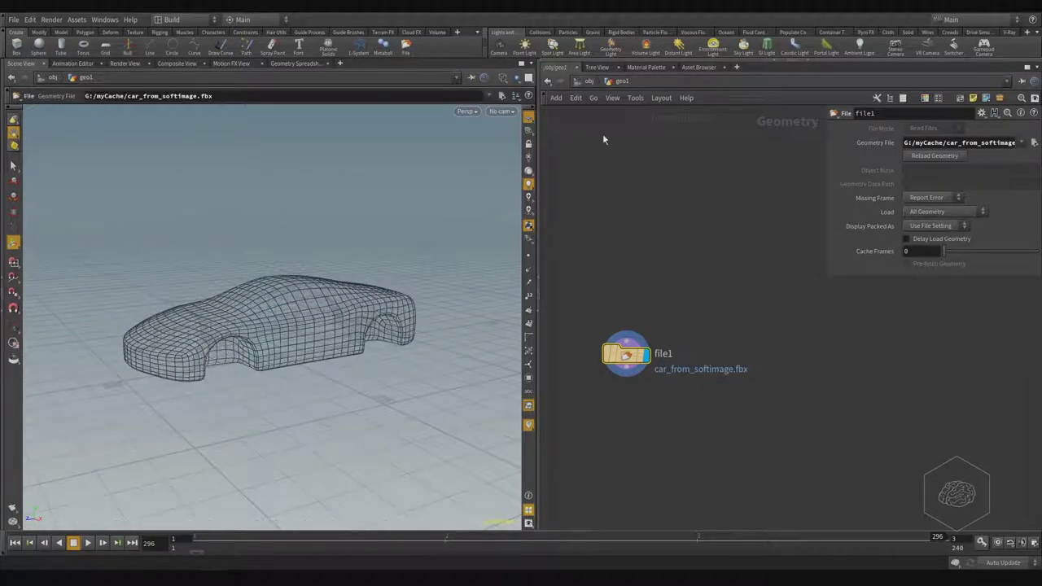
pyautogui.click(590, 81)
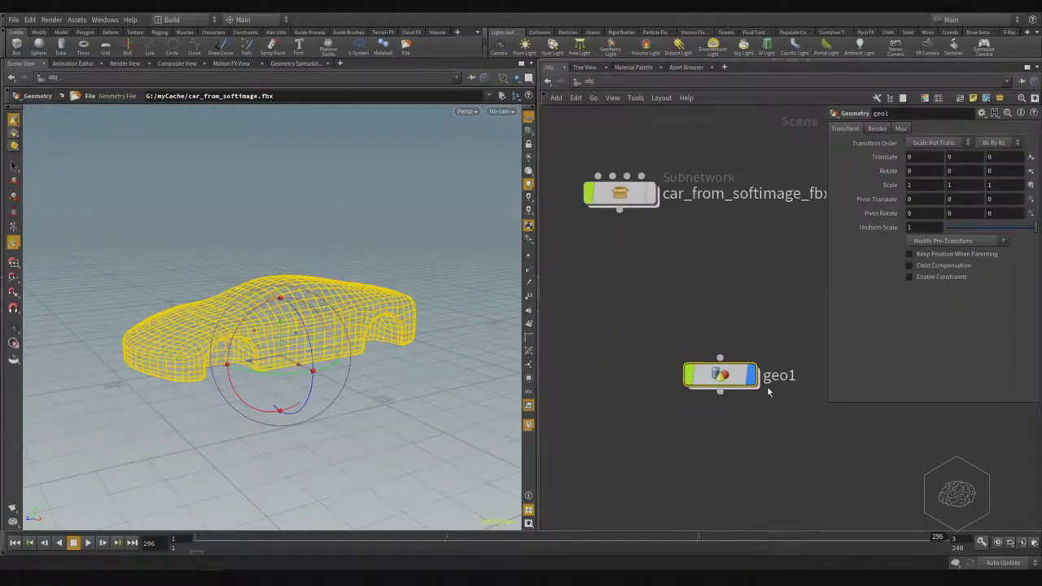
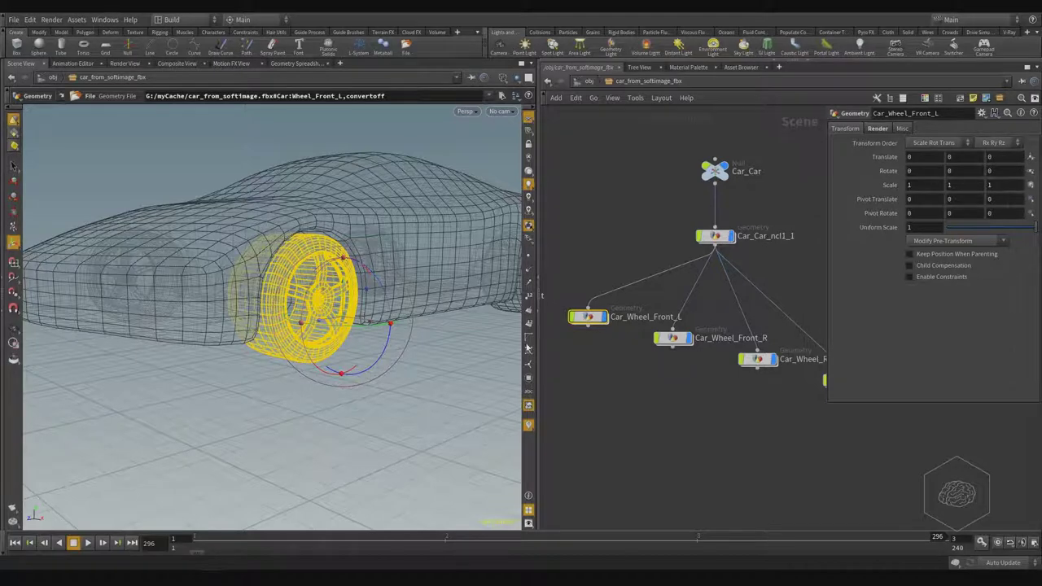
pyautogui.moveTo(654, 367); pyautogui.dragTo(727, 371, button='middle')
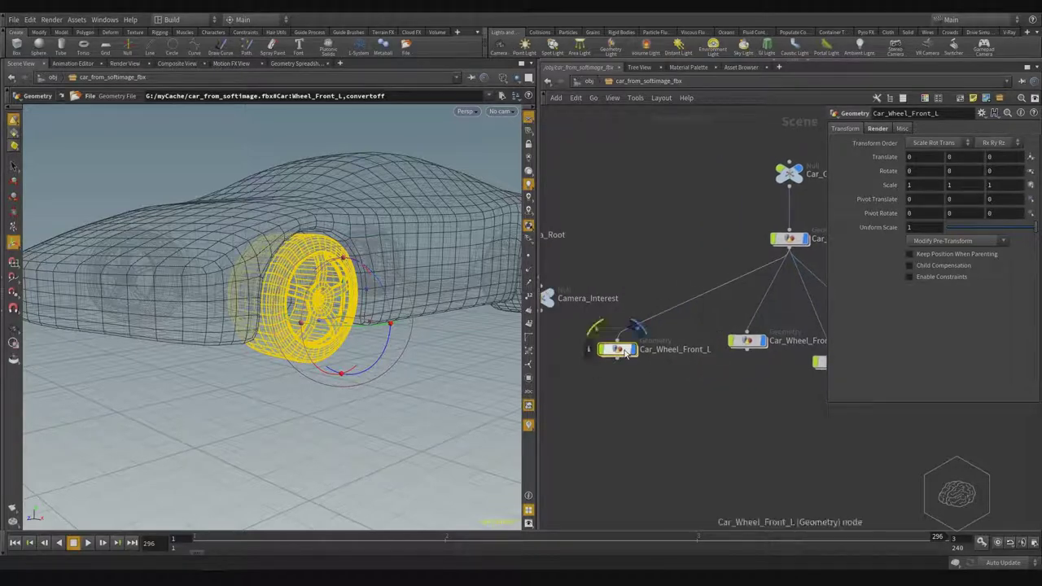
pyautogui.click(658, 192)
pyautogui.click(589, 82)
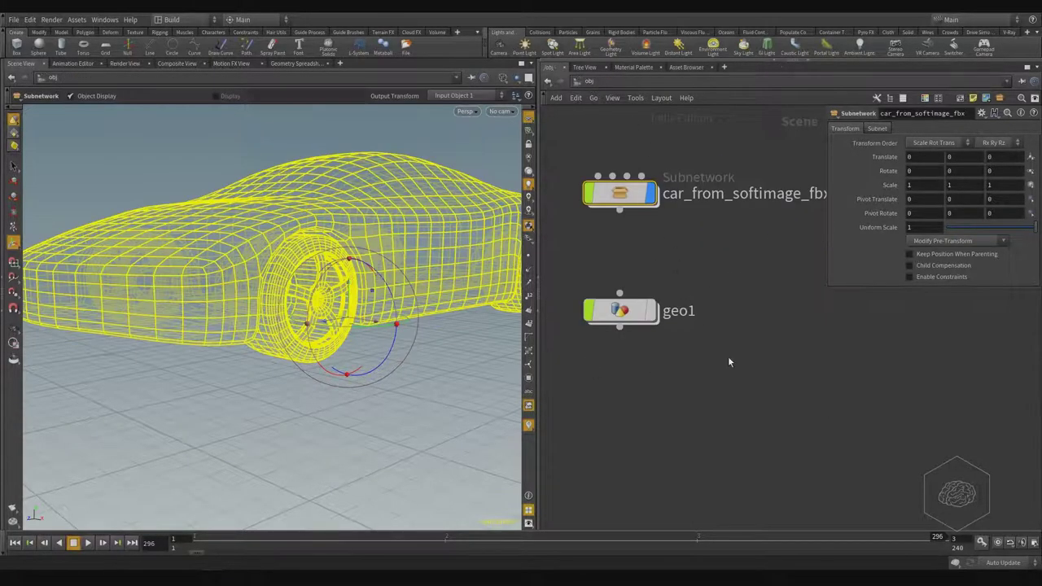
# Add a second Geometry node at object level and place it directly below geo1
pyautogui.click(700, 378)
pyautogui.press('Tab')
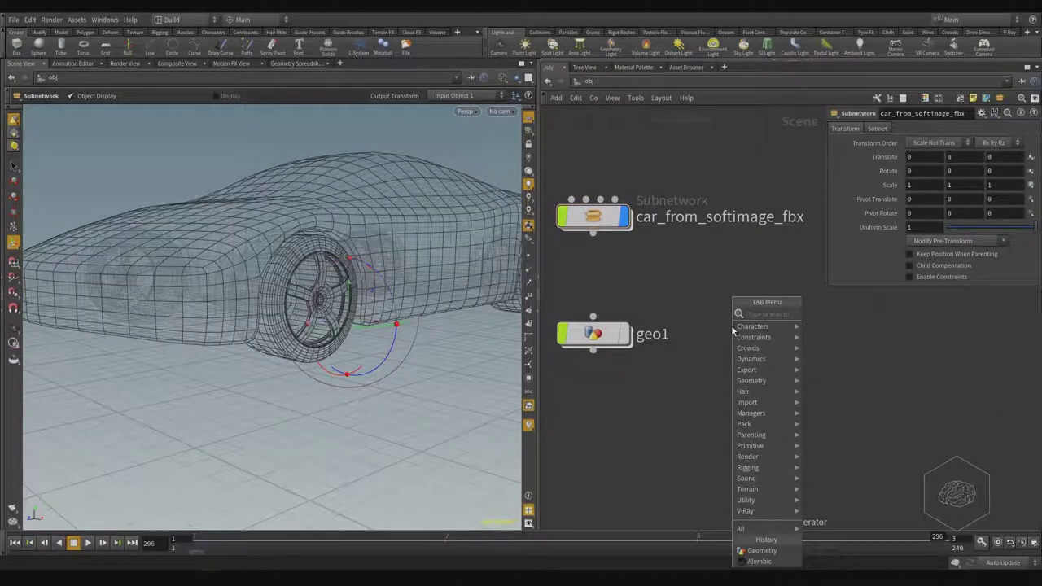
pyautogui.write('geom')
pyautogui.press('Return')
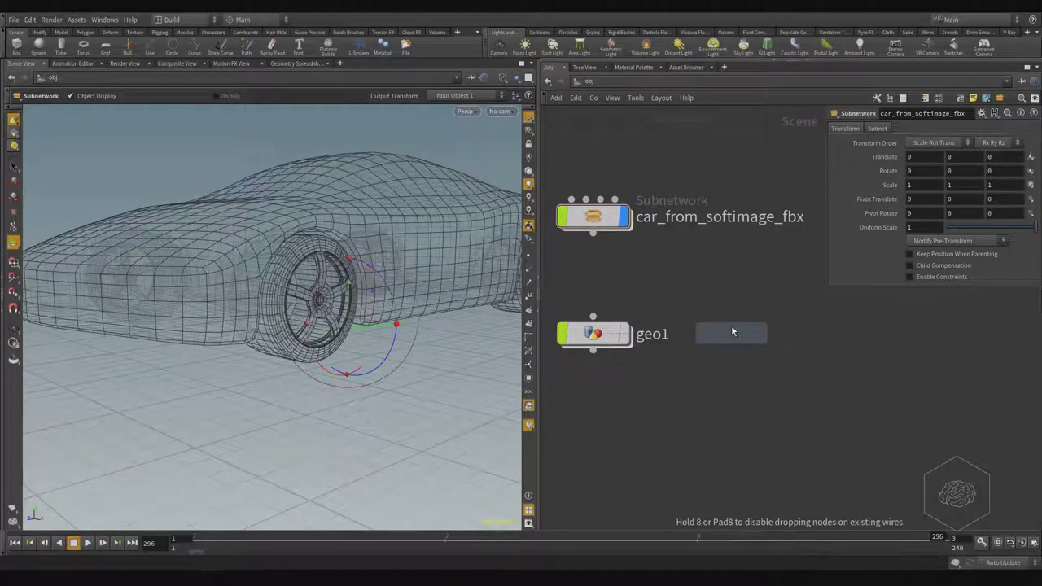
pyautogui.click(731, 331)
pyautogui.moveTo(731, 333); pyautogui.dragTo(595, 429)
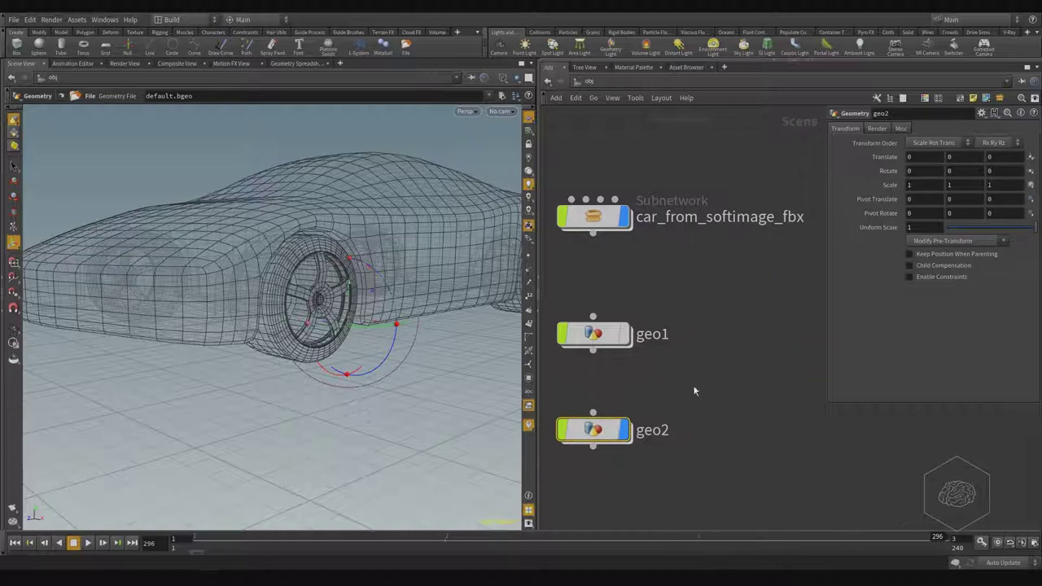
# Rename the new geo2 node as import_element
pyautogui.moveTo(694, 391); pyautogui.dragTo(746, 293, button='middle')
pyautogui.click(707, 337)
pyautogui.moveTo(735, 332); pyautogui.dragTo(643, 333)
pyautogui.write('i')
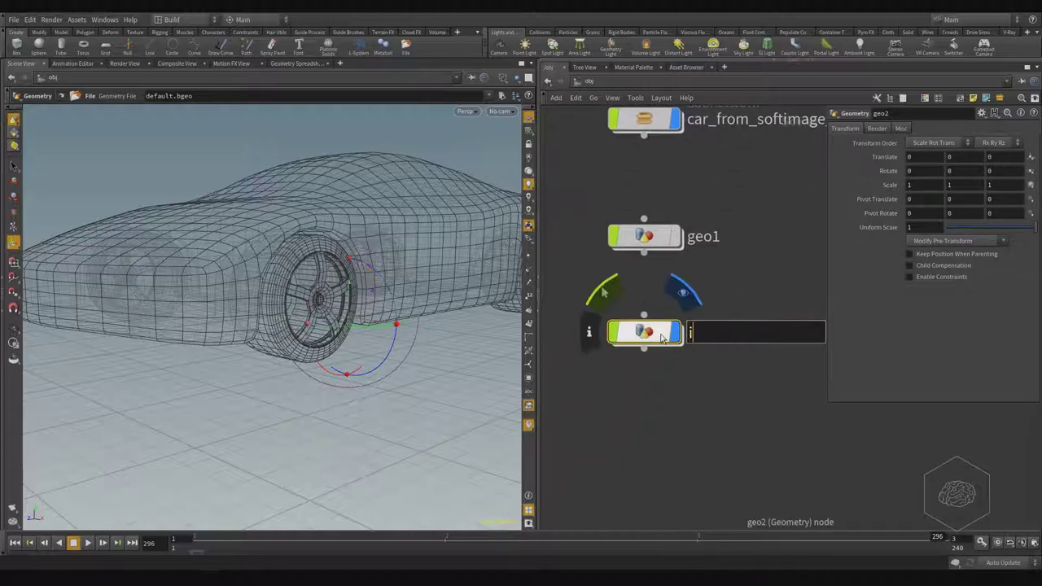
pyautogui.write('mport_eleme')
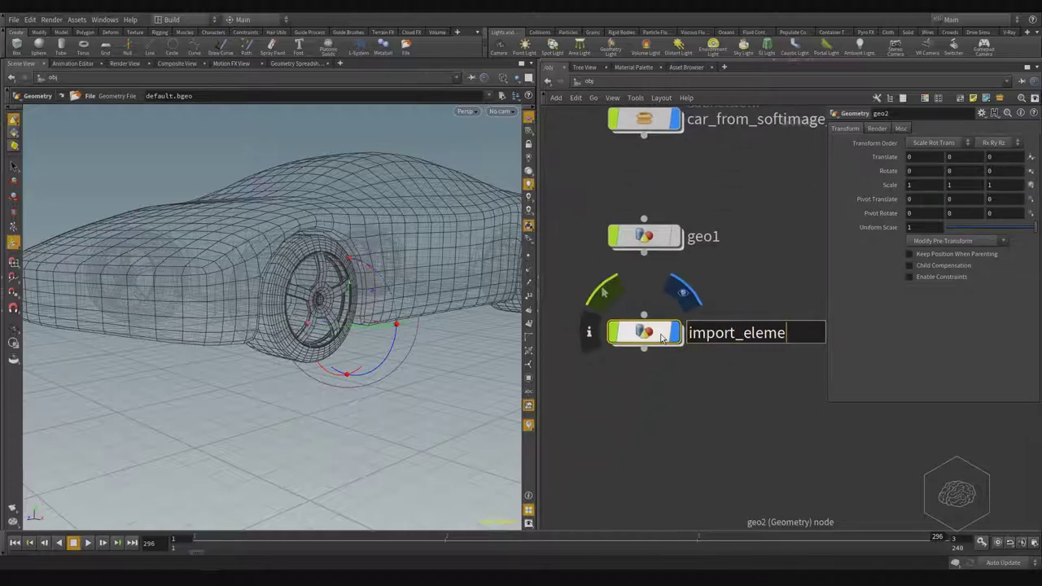
pyautogui.write('nt')
pyautogui.press('Return')
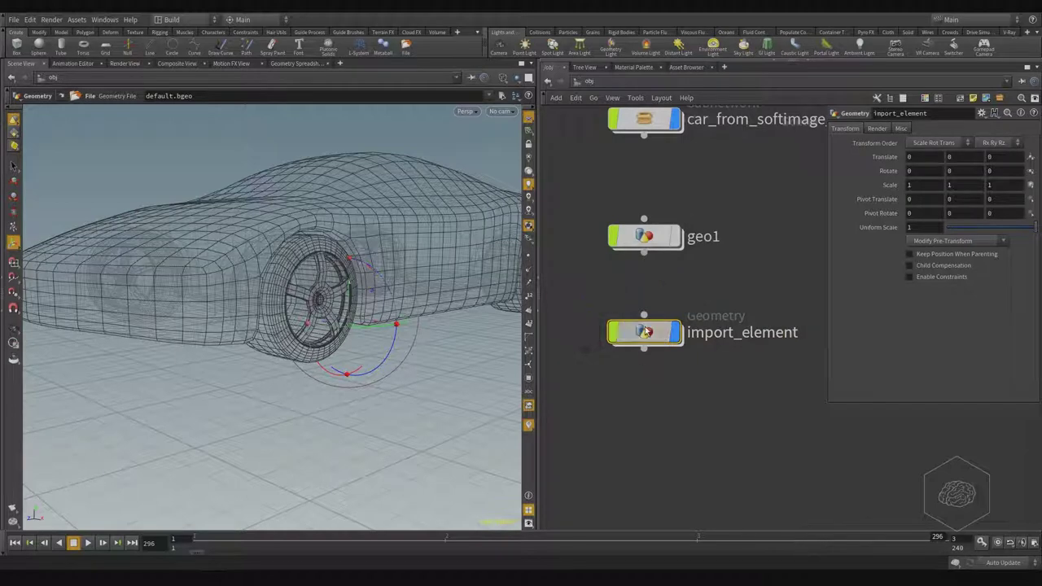
# Rename the geo1 node as FBX_File_Element
pyautogui.doubleClick(702, 240)
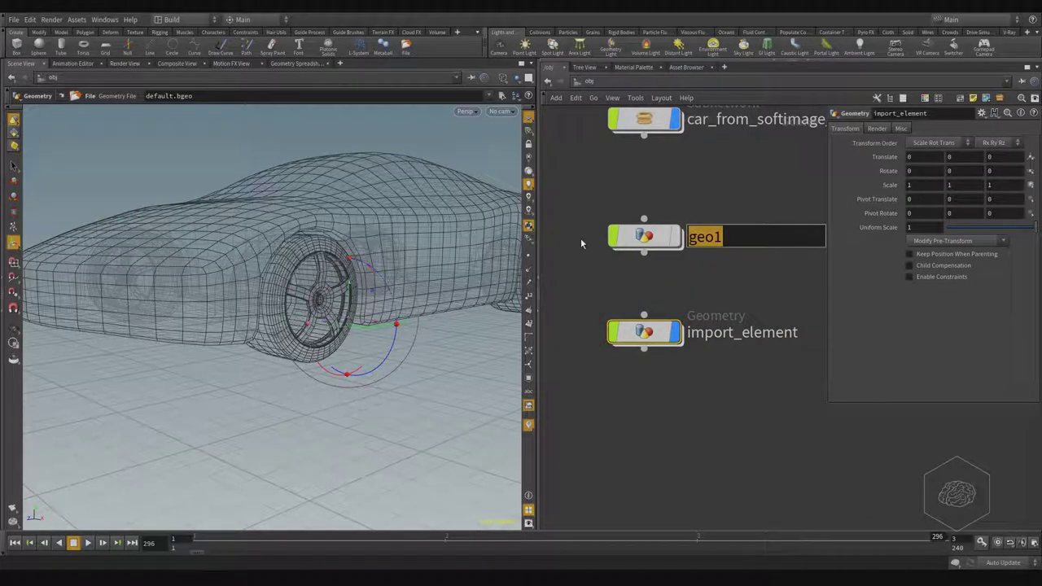
pyautogui.write('FBX_Fil')
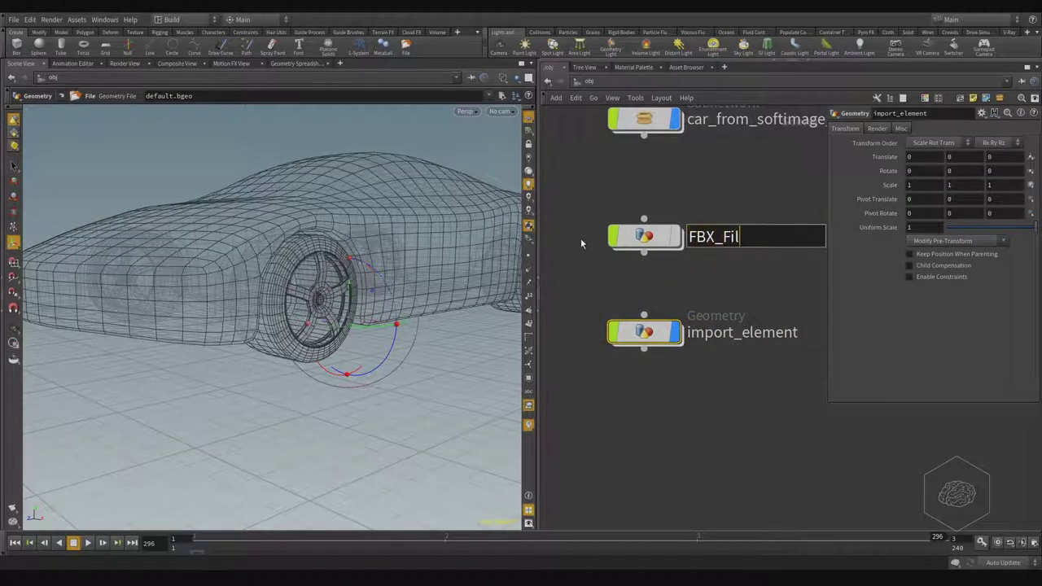
pyautogui.write('e_Element')
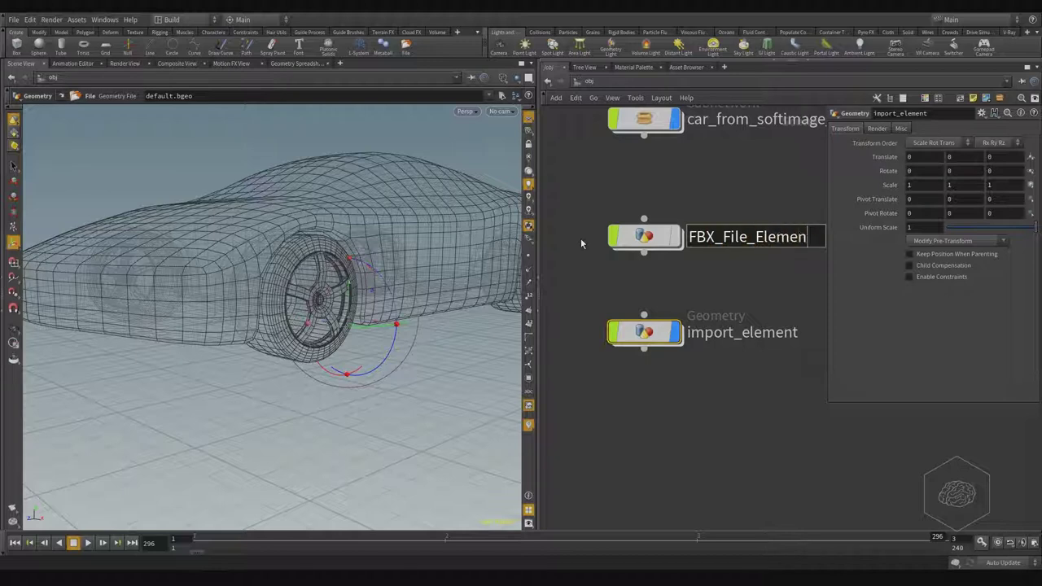
pyautogui.press('Return')
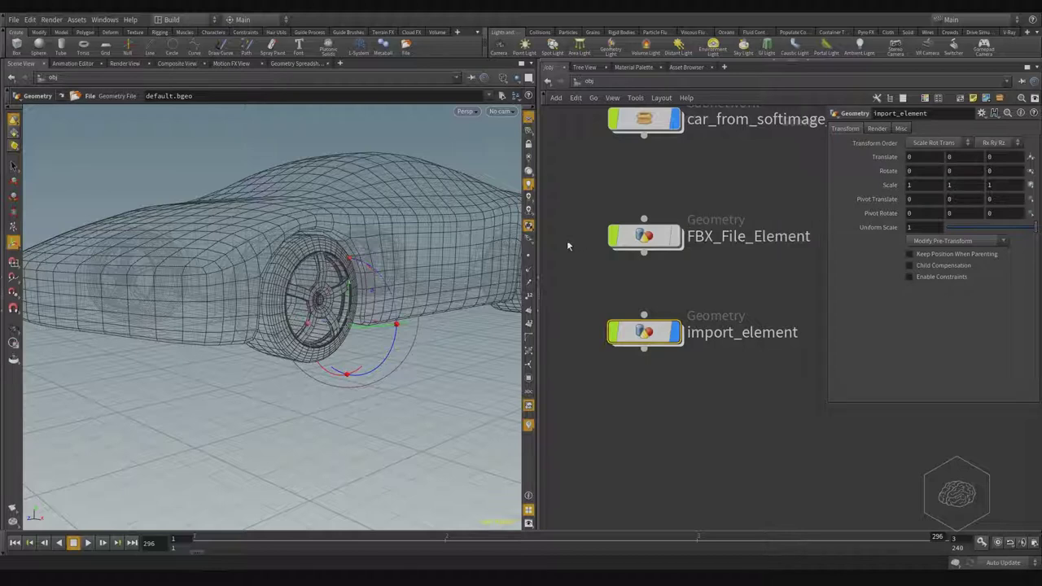
# Enter the import_element network and delete its default contents
pyautogui.doubleClick(645, 332)
pyautogui.moveTo(772, 389); pyautogui.dragTo(700, 382, button='middle')
pyautogui.moveTo(755, 188); pyautogui.dragTo(627, 541)
pyautogui.press('Delete')
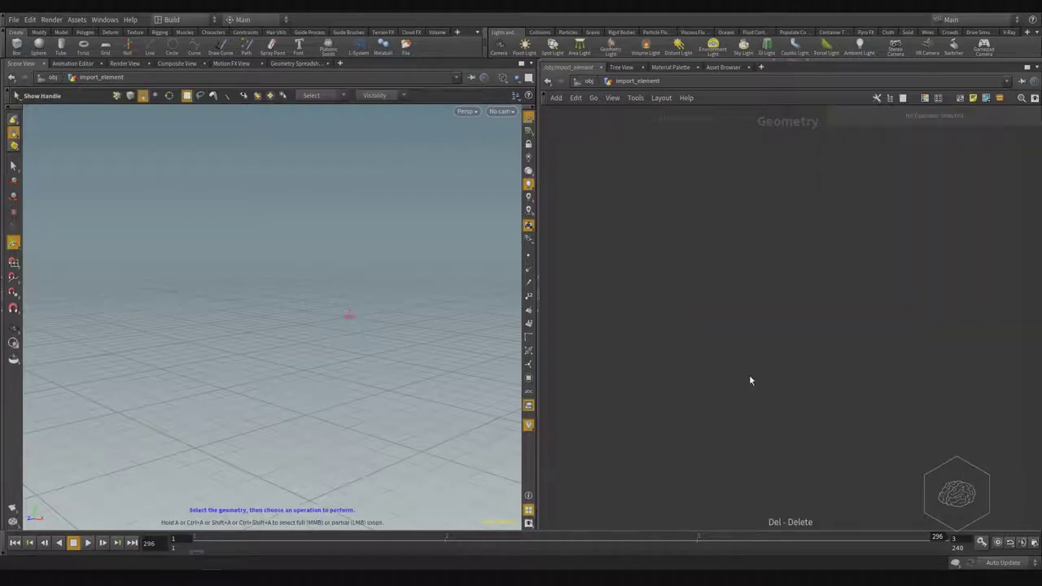
# Add a File Merge node inside the import_element network
pyautogui.press('Tab')
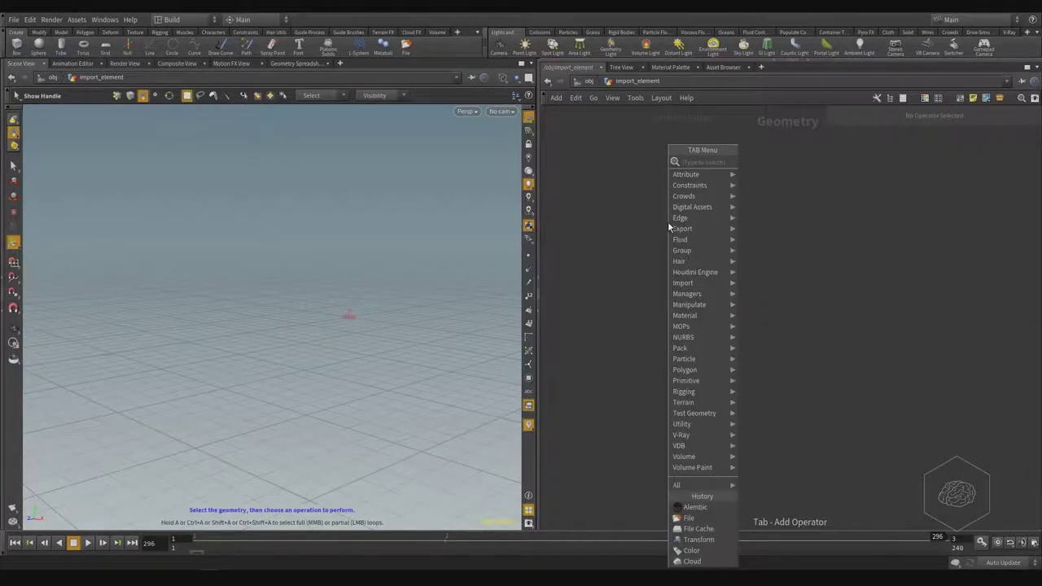
pyautogui.write('file')
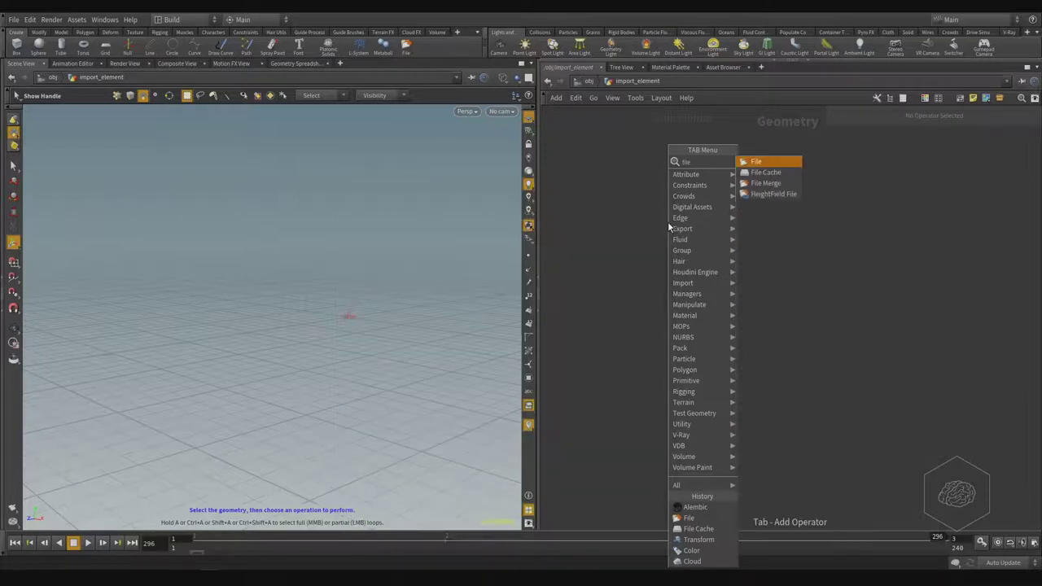
pyautogui.press('Down')
pyautogui.press('Down')
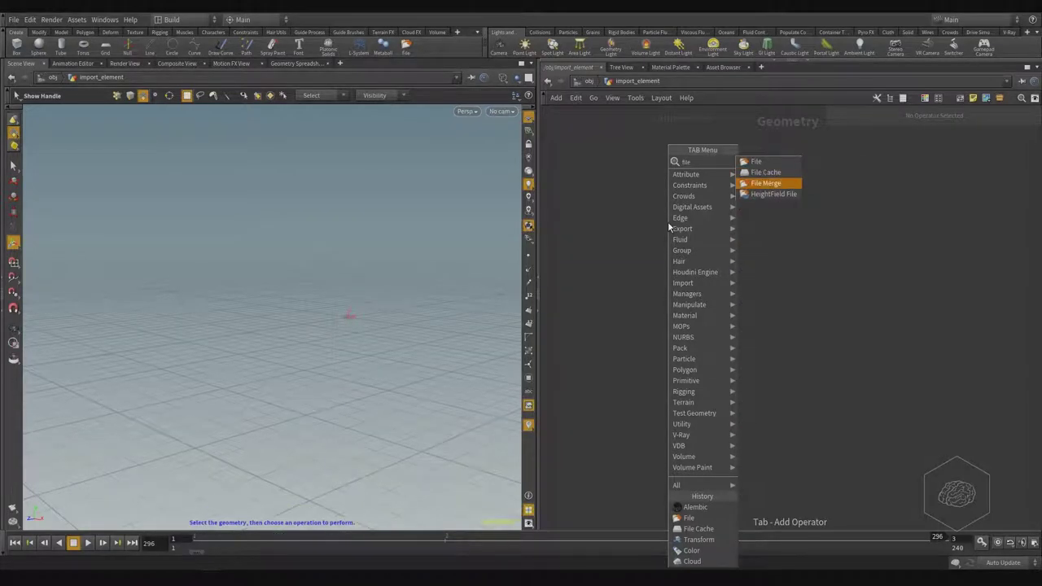
pyautogui.press('Return')
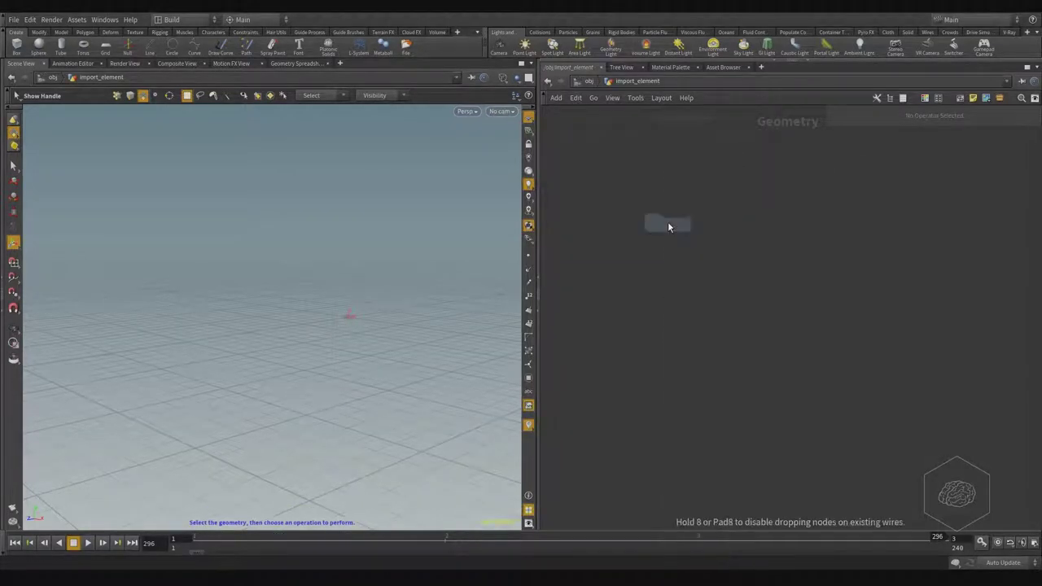
pyautogui.click(667, 222)
pyautogui.moveTo(759, 142); pyautogui.dragTo(665, 274)
pyautogui.press('f')
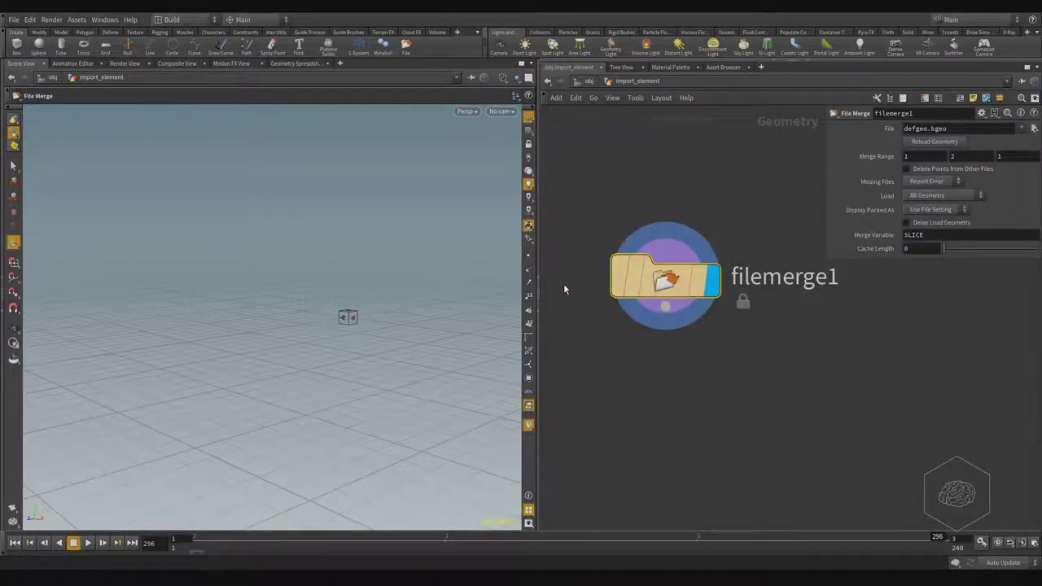
# Add an Object Merge node and place it to the left of the File Merge node
pyautogui.moveTo(743, 368); pyautogui.dragTo(732, 306, button='middle')
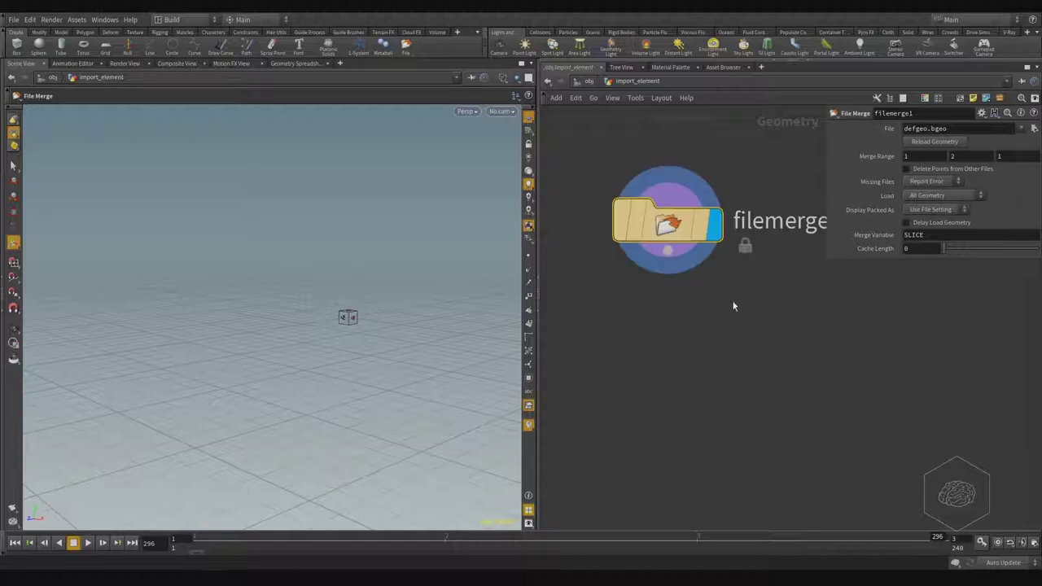
pyautogui.press('Tab')
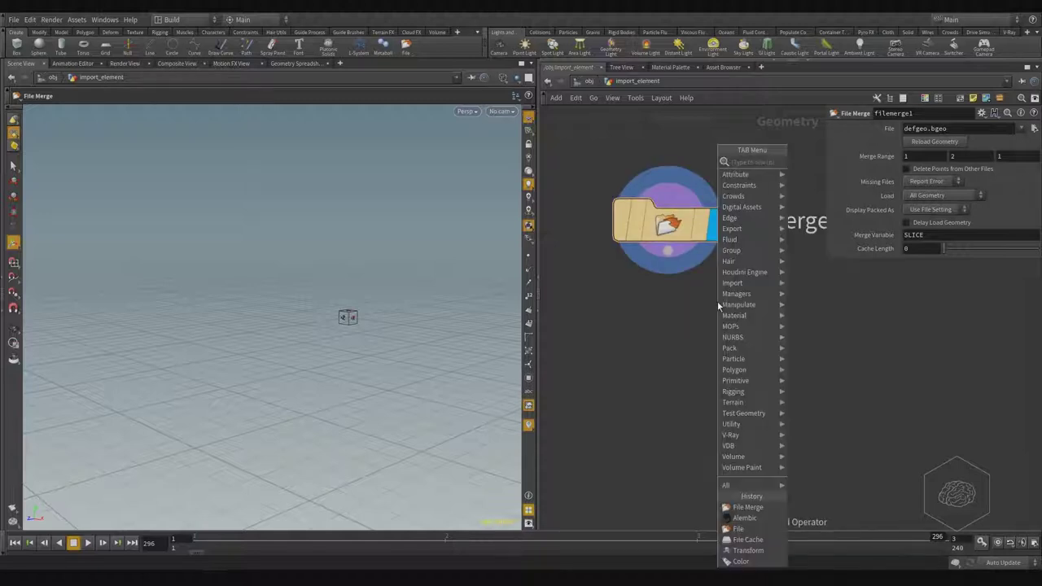
pyautogui.write('obje')
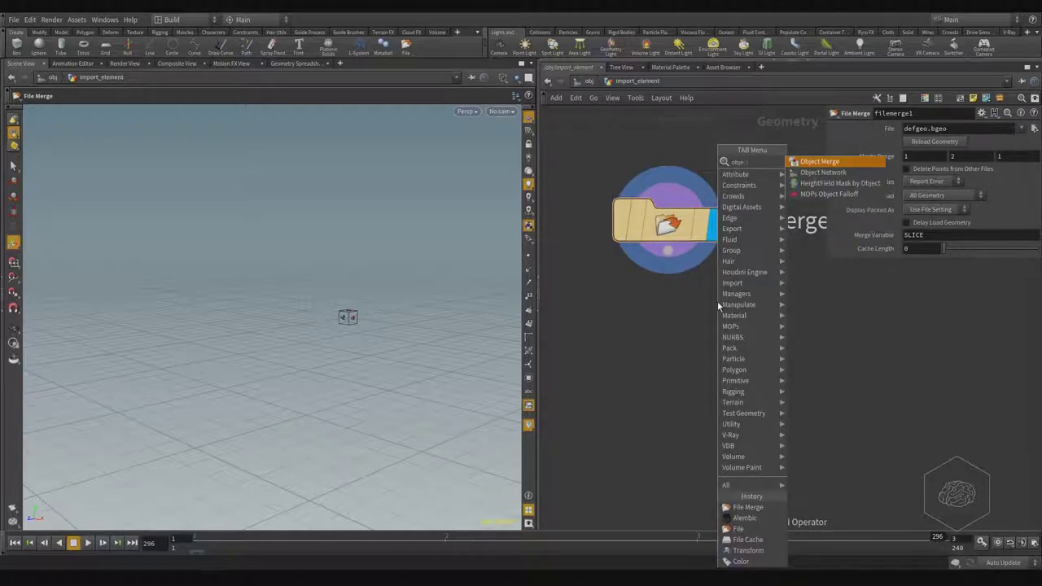
pyautogui.write('ct')
pyautogui.press('Return')
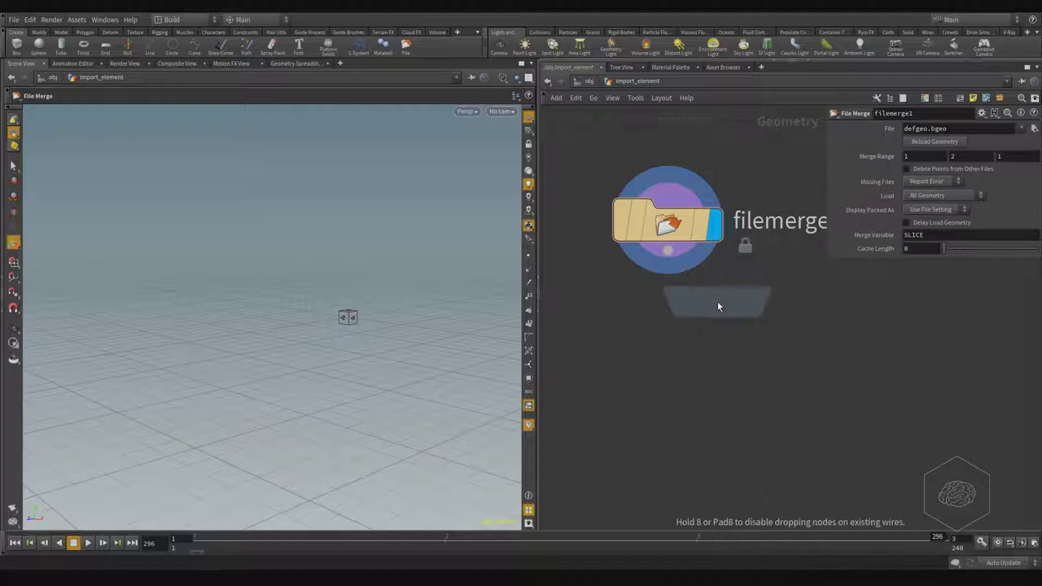
pyautogui.click(717, 301)
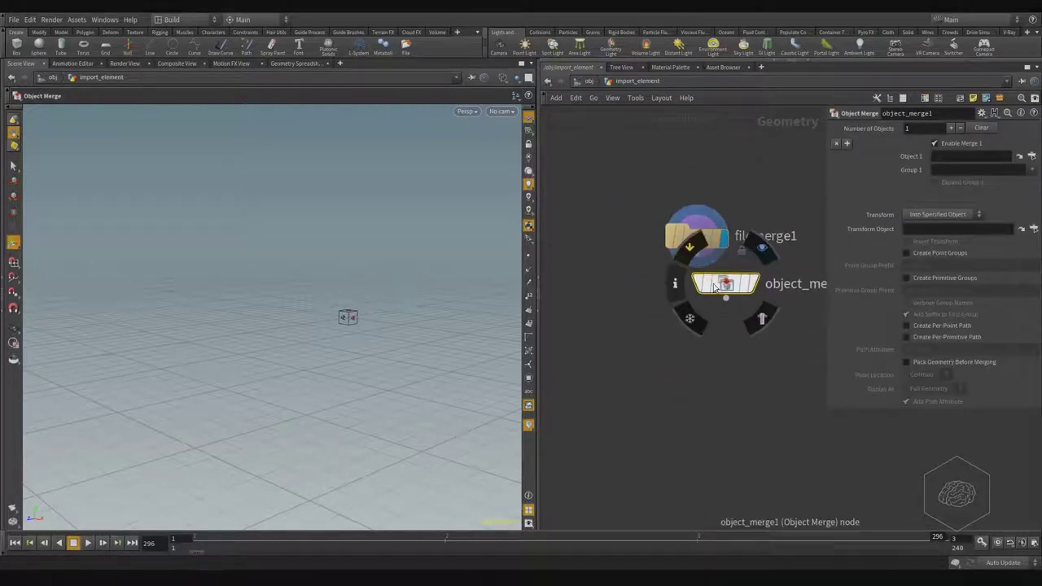
pyautogui.moveTo(687, 282); pyautogui.dragTo(581, 242)
pyautogui.moveTo(701, 373); pyautogui.dragTo(776, 361, button='middle')
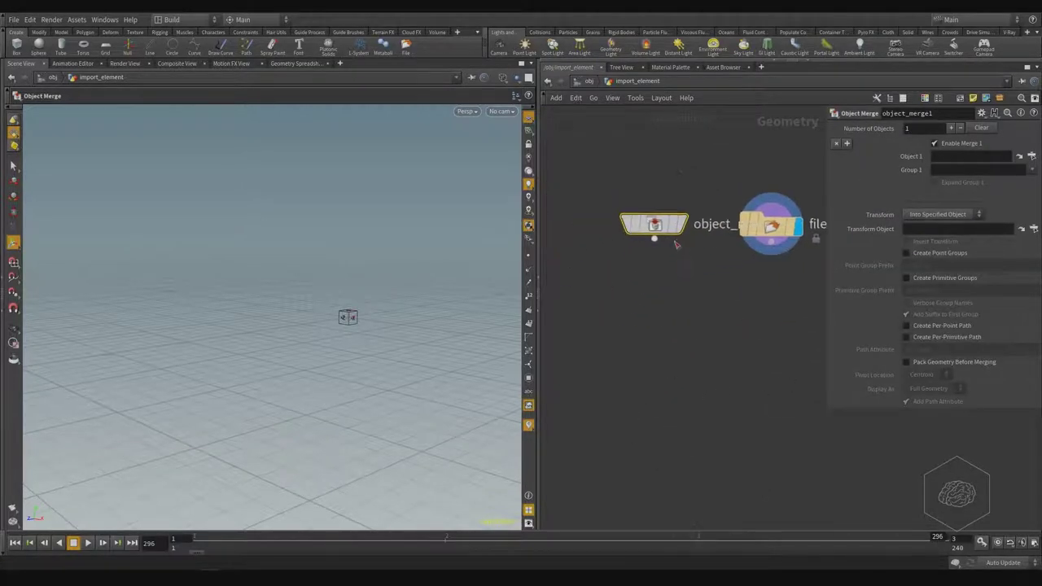
pyautogui.moveTo(654, 223); pyautogui.dragTo(570, 217)
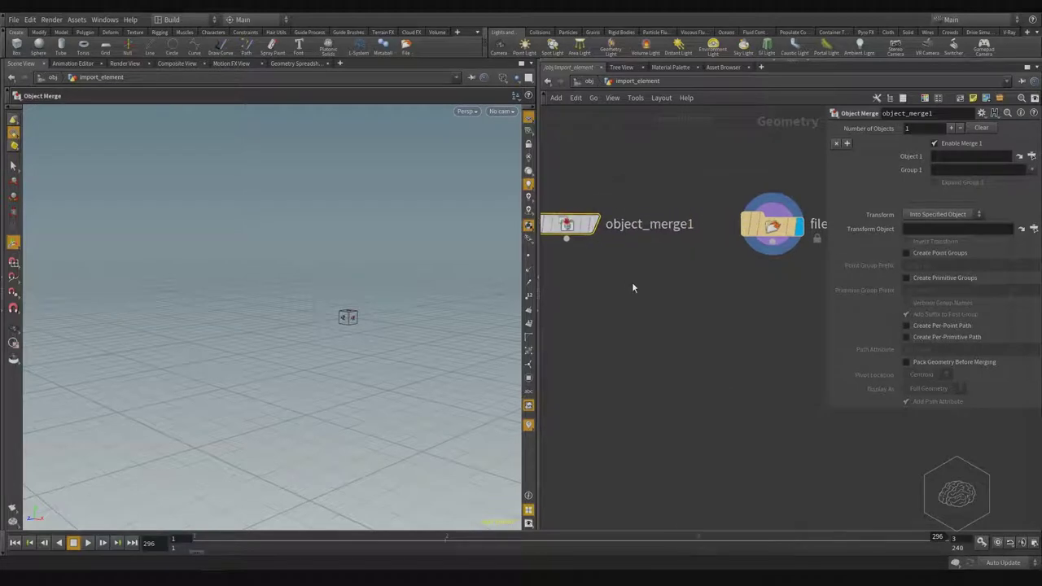
# Delete the File Merge node, keeping only the Object Merge node in the network
pyautogui.scroll(-3, 632, 285)
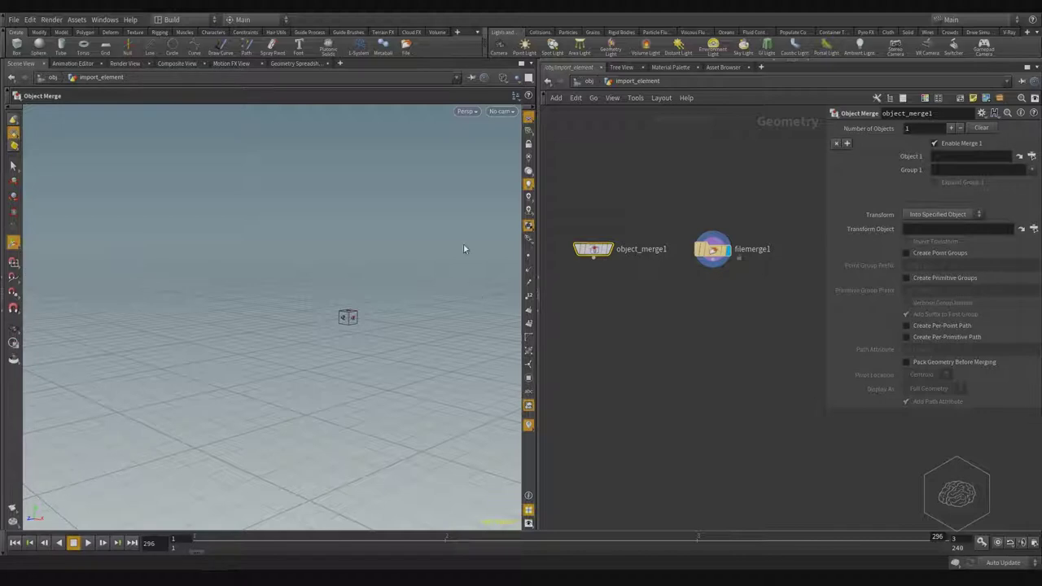
pyautogui.click(713, 250)
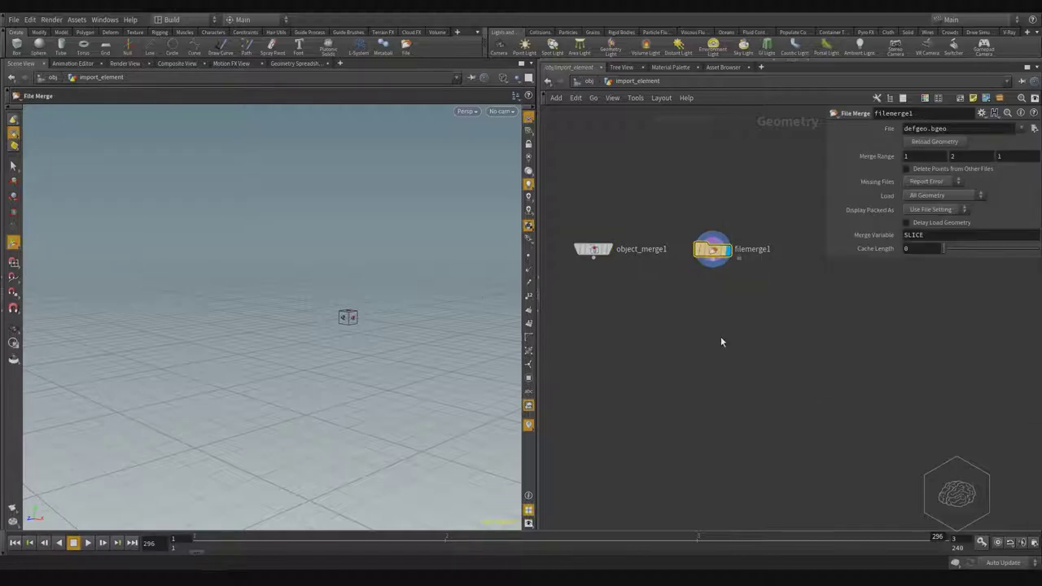
pyautogui.press('Delete')
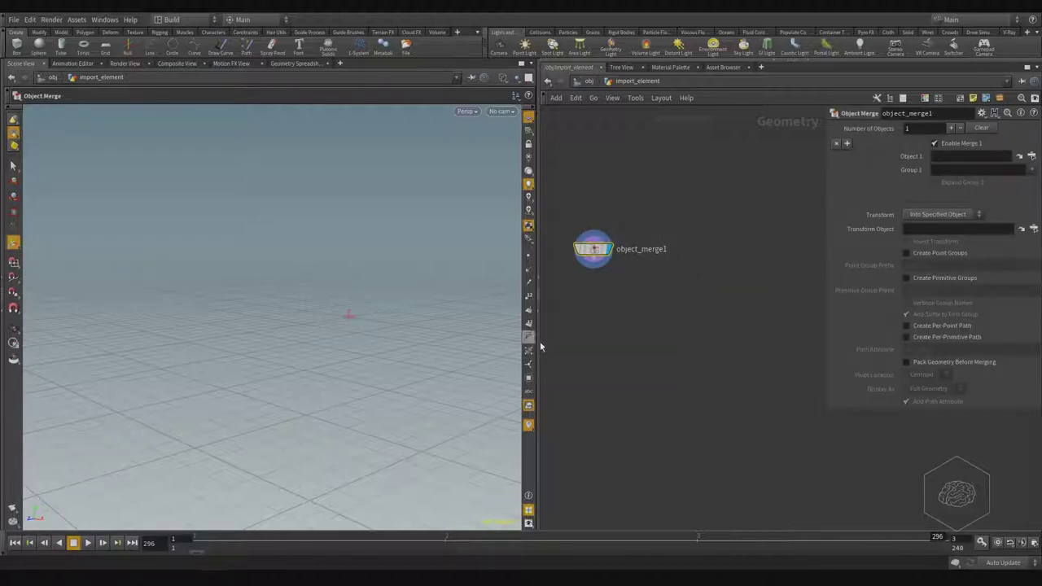
# Set the Object Merge's Object 1 to the Car_Wheel_Front_L geometry (car_from_softimage.fbx) inside the Car_Wheel_Front_L object of car_from_softimage_fbx
pyautogui.click(1031, 155)
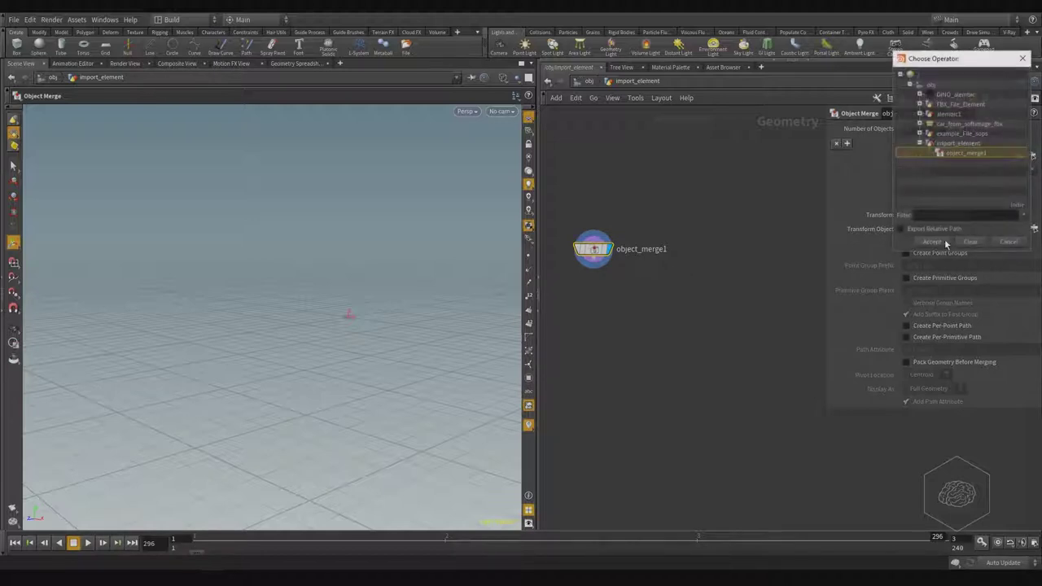
pyautogui.moveTo(947, 63); pyautogui.dragTo(735, 121)
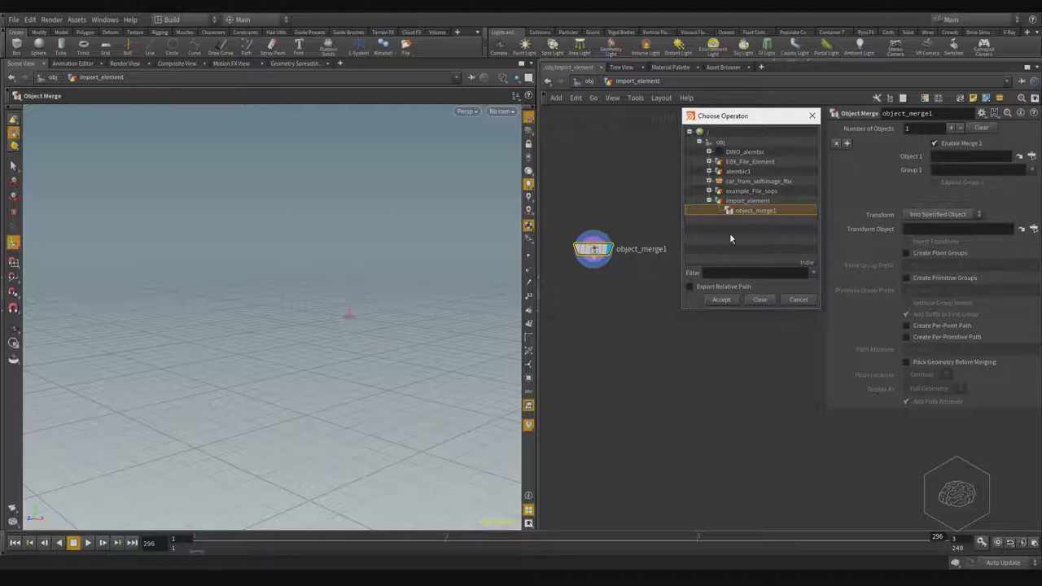
pyautogui.click(709, 180)
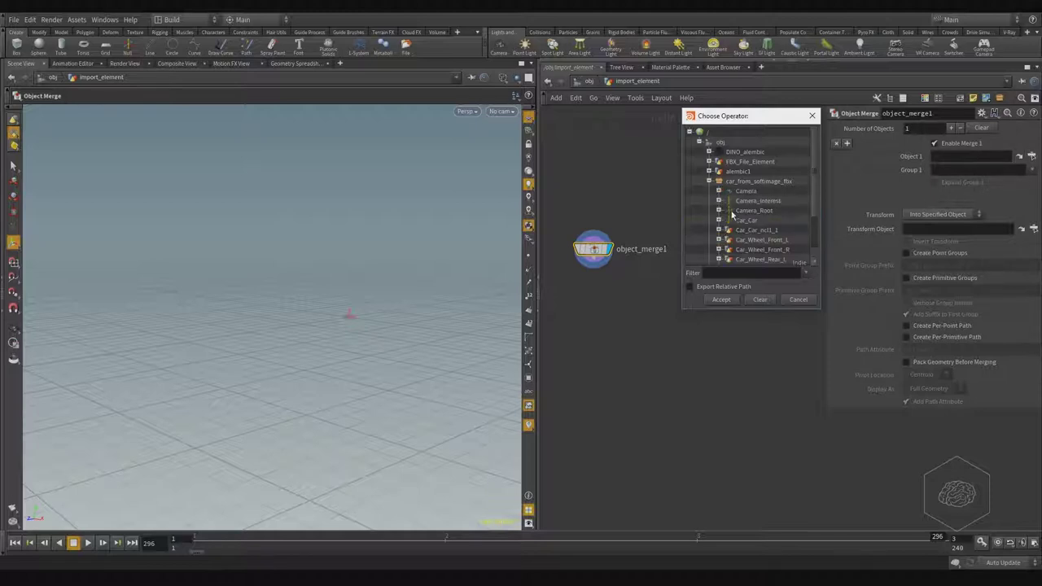
pyautogui.click(744, 184)
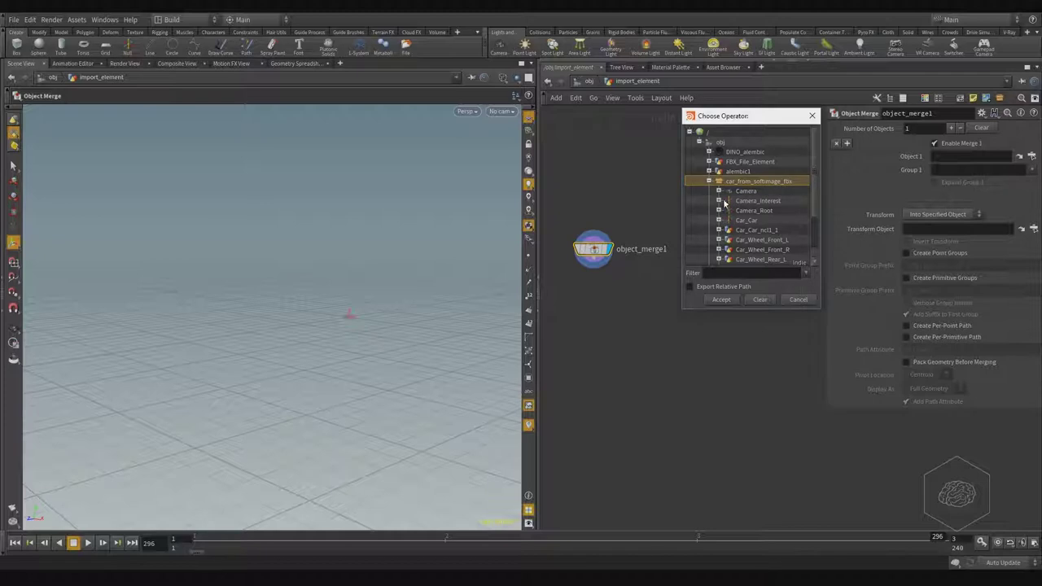
pyautogui.scroll(-2, 723, 187)
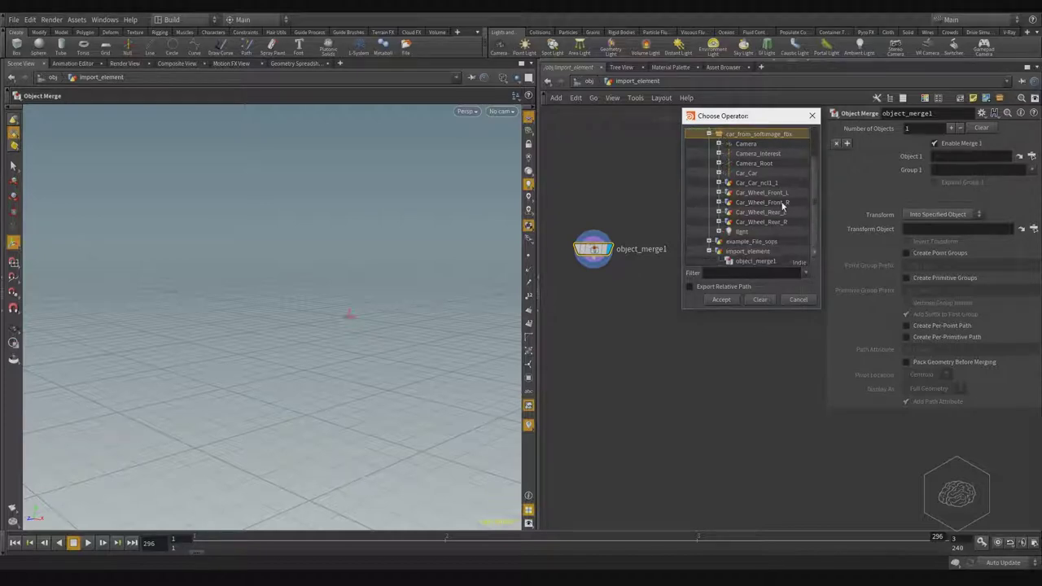
pyautogui.click(769, 195)
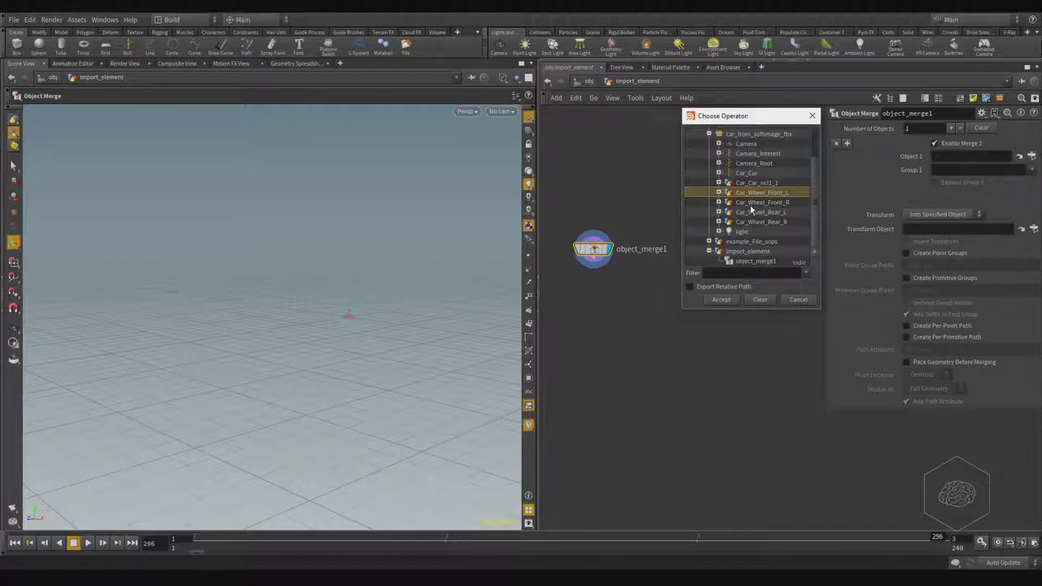
pyautogui.click(719, 193)
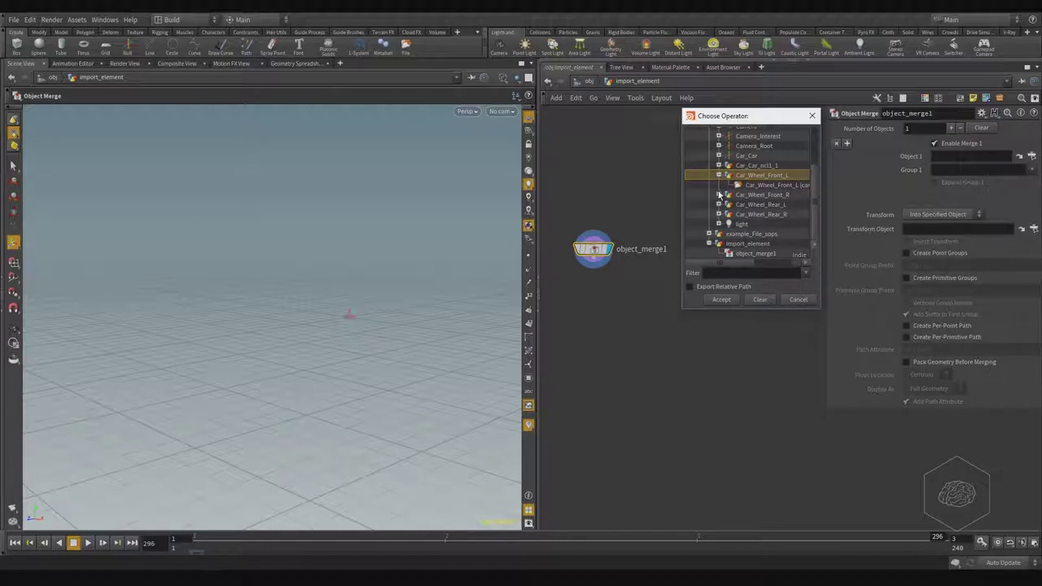
pyautogui.click(769, 187)
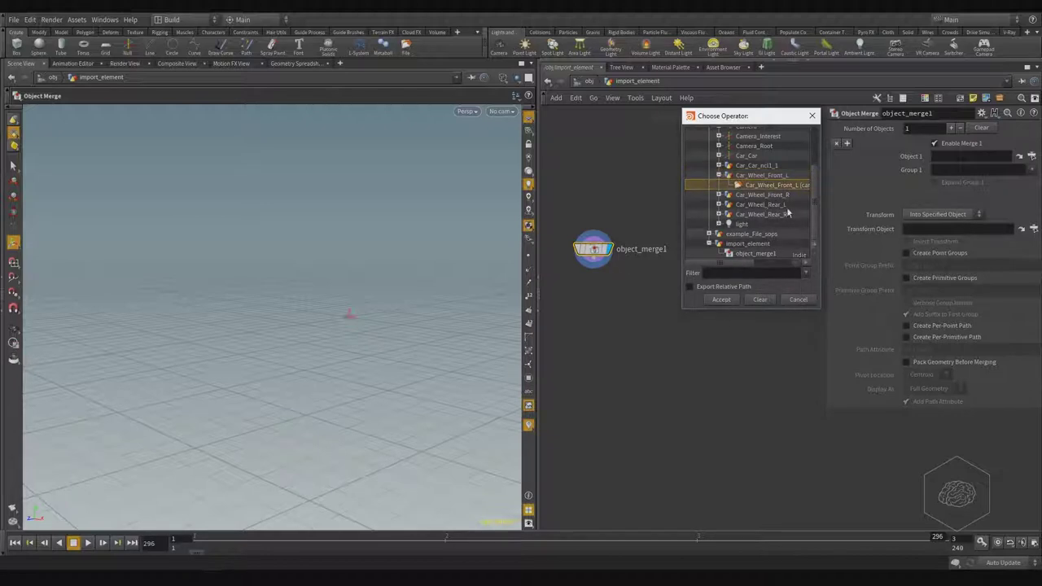
pyautogui.moveTo(681, 210); pyautogui.dragTo(572, 210)
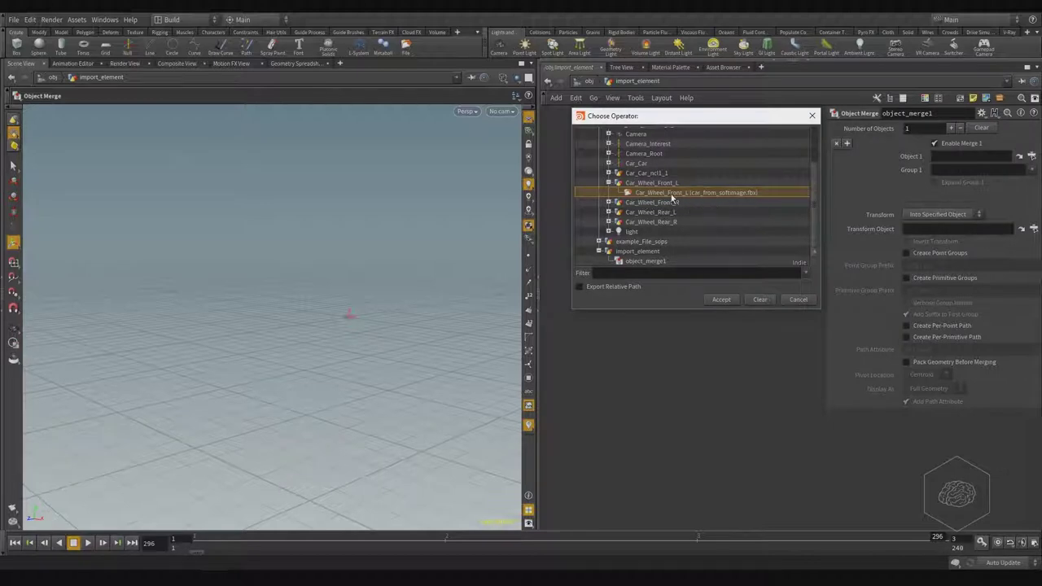
pyautogui.click(721, 300)
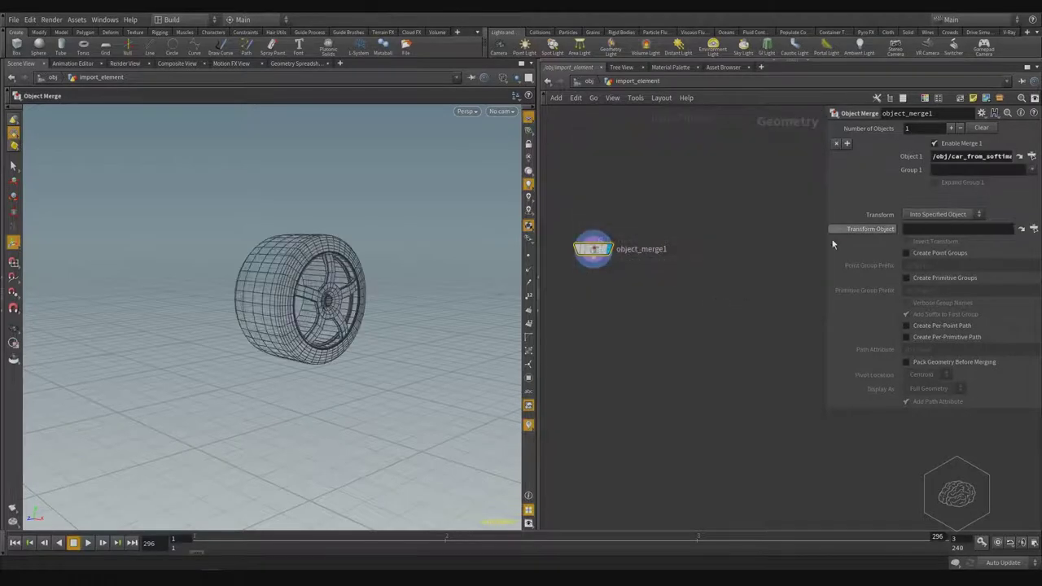
pyautogui.click(970, 155)
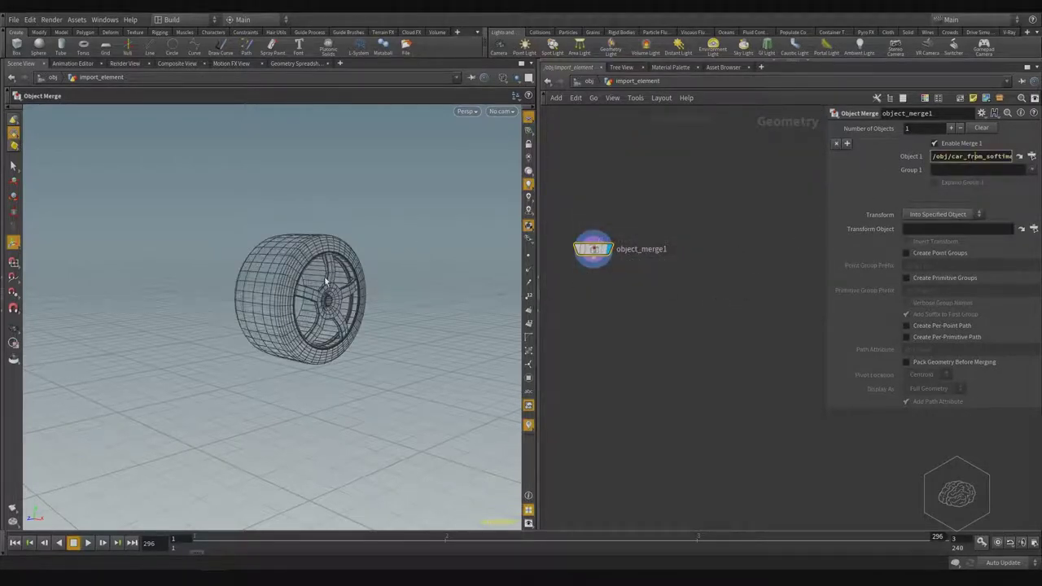
# Examine the merged front-left wheel from several angles, checking its size and position relative to the grid and scene origin
pyautogui.moveTo(364, 192); pyautogui.dragTo(324, 260)
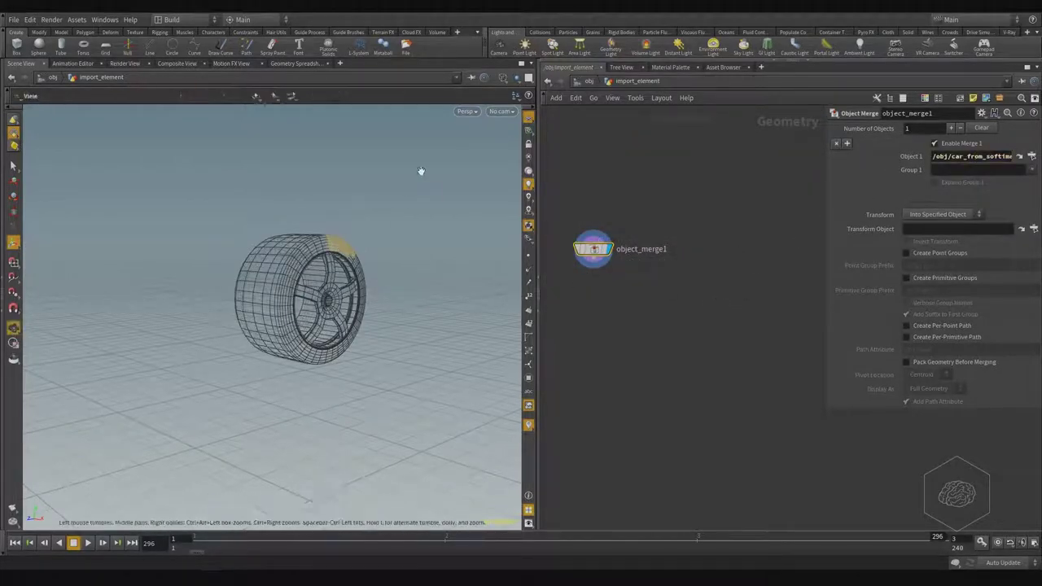
pyautogui.moveTo(421, 170)
pyautogui.keyDown('alt'); pyautogui.mouseDown()
pyautogui.moveTo(391, 233)
pyautogui.moveTo(426, 186)
pyautogui.mouseUp(); pyautogui.keyUp('alt')
pyautogui.click(366, 233)
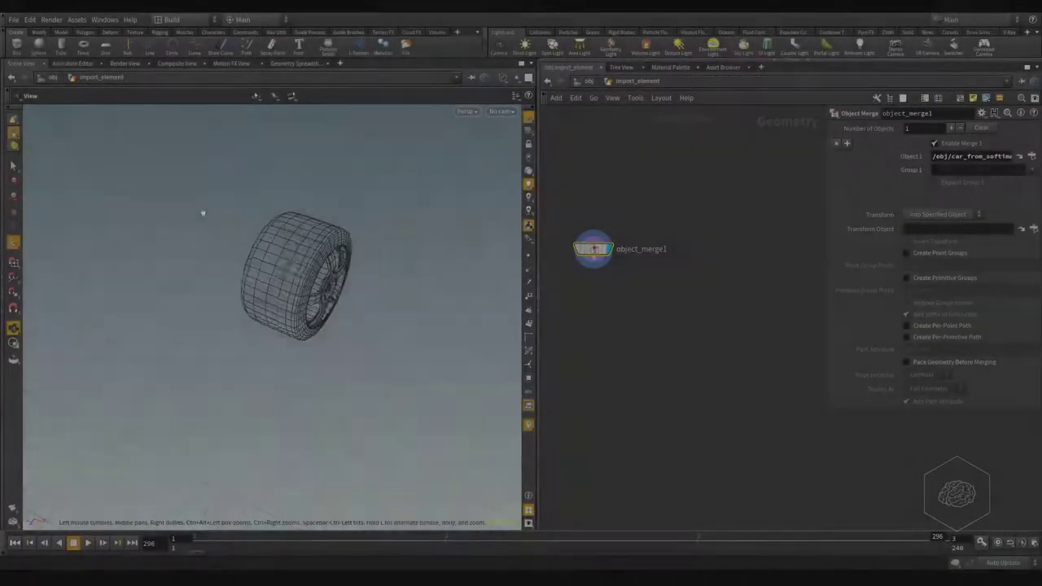
pyautogui.moveTo(203, 213); pyautogui.dragTo(193, 232)
pyautogui.moveTo(267, 173); pyautogui.dragTo(270, 330)
pyautogui.scroll(10, 220, 305)
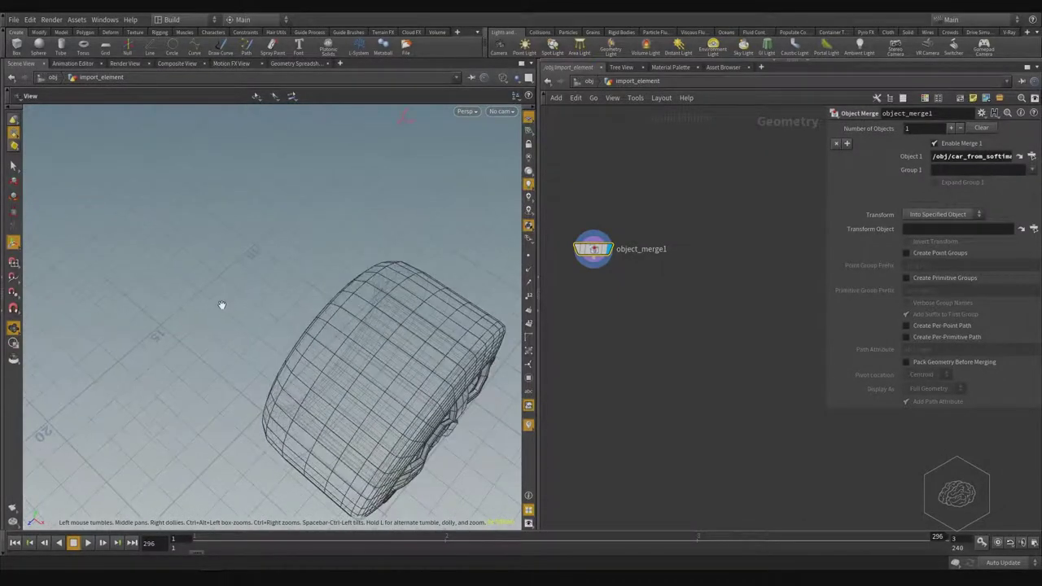
pyautogui.moveTo(328, 288); pyautogui.dragTo(155, 279)
pyautogui.moveTo(111, 306); pyautogui.dragTo(184, 156, button='middle')
pyautogui.moveTo(184, 156); pyautogui.dragTo(91, 355, button='right')
pyautogui.moveTo(91, 354); pyautogui.dragTo(165, 323, button='middle')
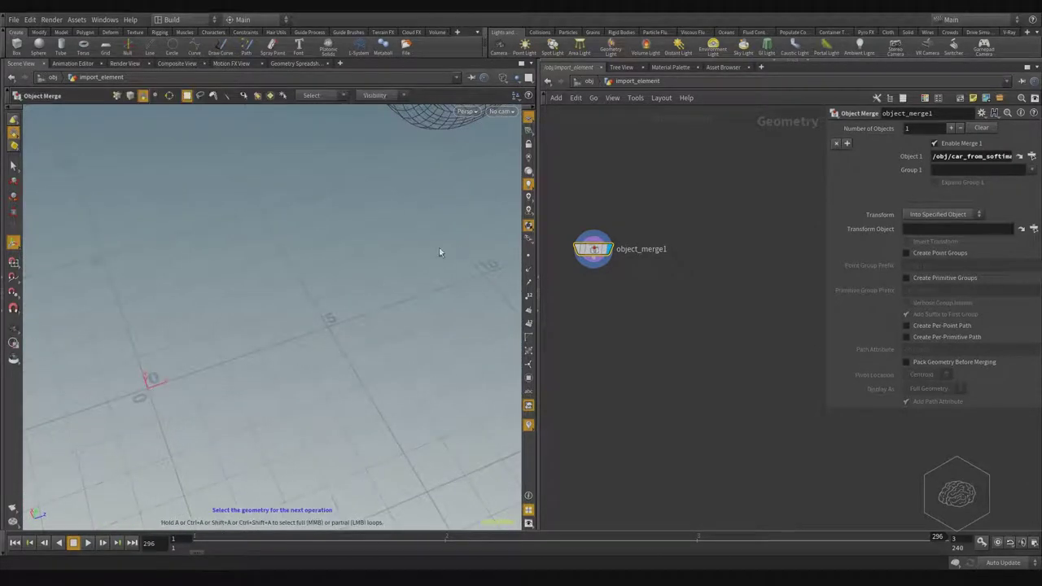
pyautogui.moveTo(438, 247); pyautogui.dragTo(265, 366)
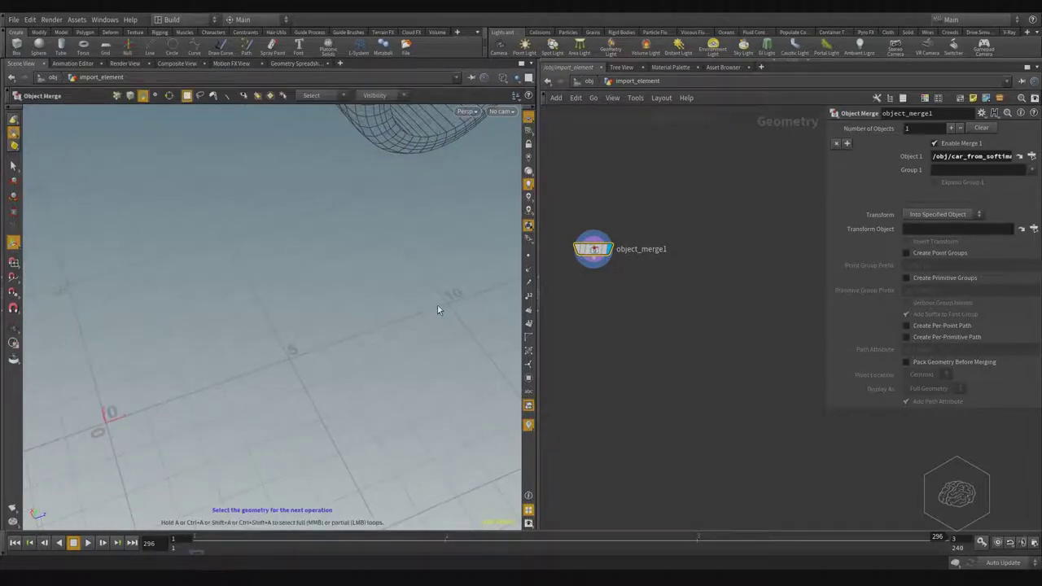
pyautogui.moveTo(162, 225); pyautogui.dragTo(118, 380)
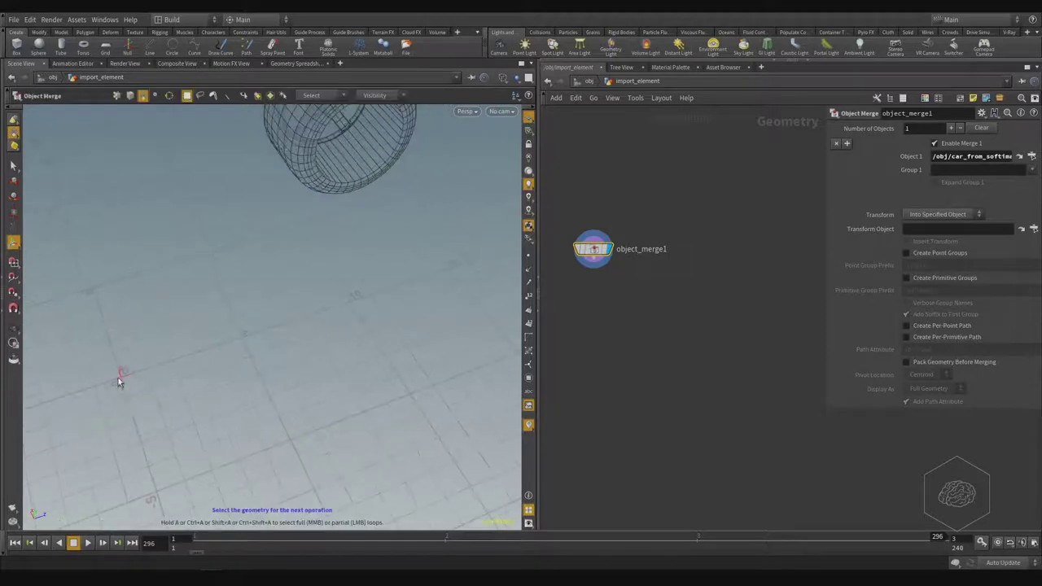
pyautogui.press('Escape')
pyautogui.moveTo(302, 314); pyautogui.dragTo(274, 386)
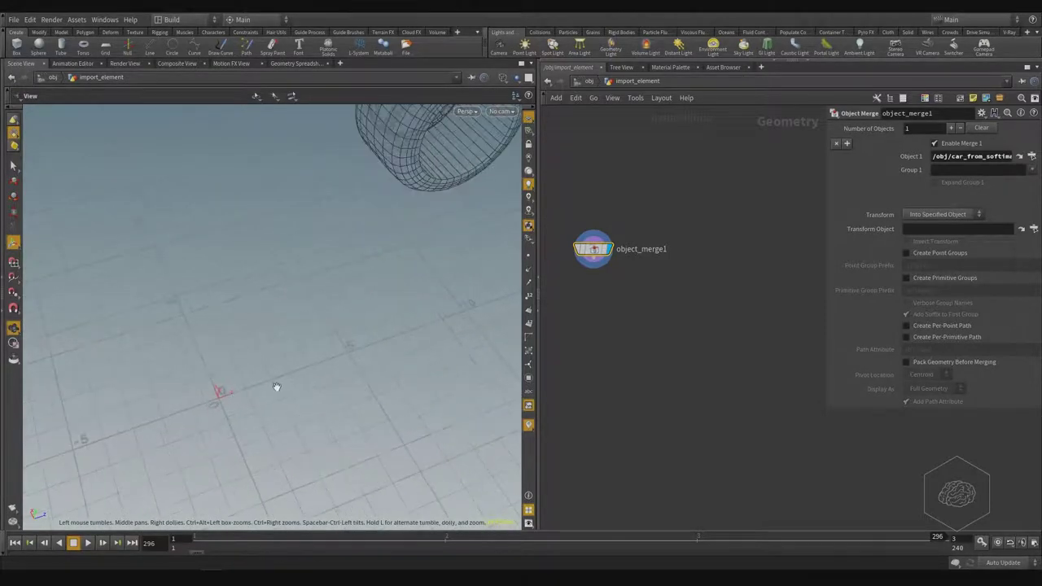
pyautogui.press('Return')
pyautogui.keyDown('alt'); pyautogui.moveTo(409, 307); pyautogui.dragTo(270, 345, button='middle'); pyautogui.keyUp('alt')
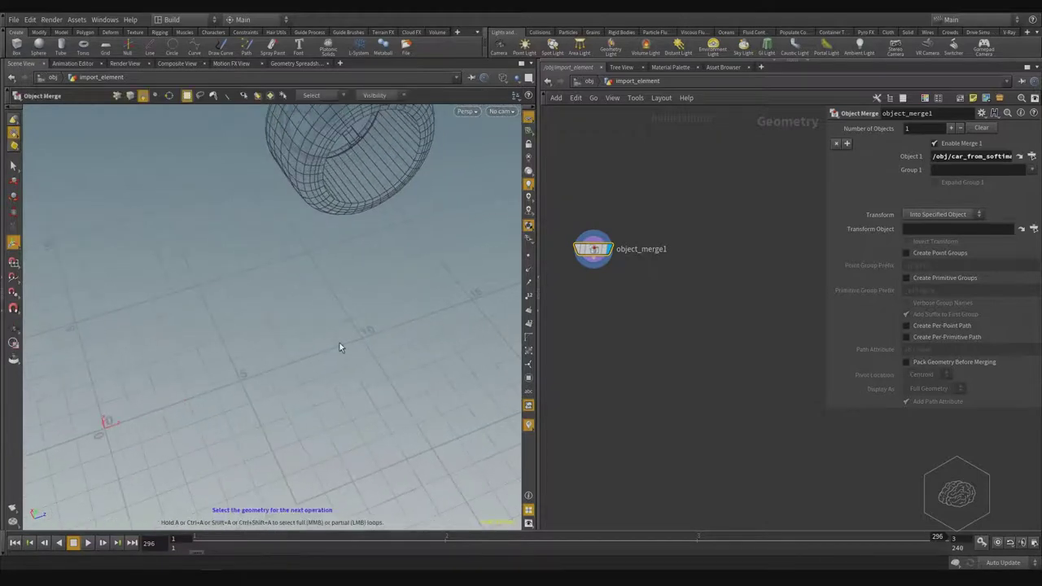
pyautogui.keyDown('alt'); pyautogui.moveTo(394, 291); pyautogui.dragTo(303, 324, button='middle'); pyautogui.keyUp('alt')
pyautogui.press('Return')
pyautogui.moveTo(303, 322); pyautogui.dragTo(466, 326)
pyautogui.press('Escape')
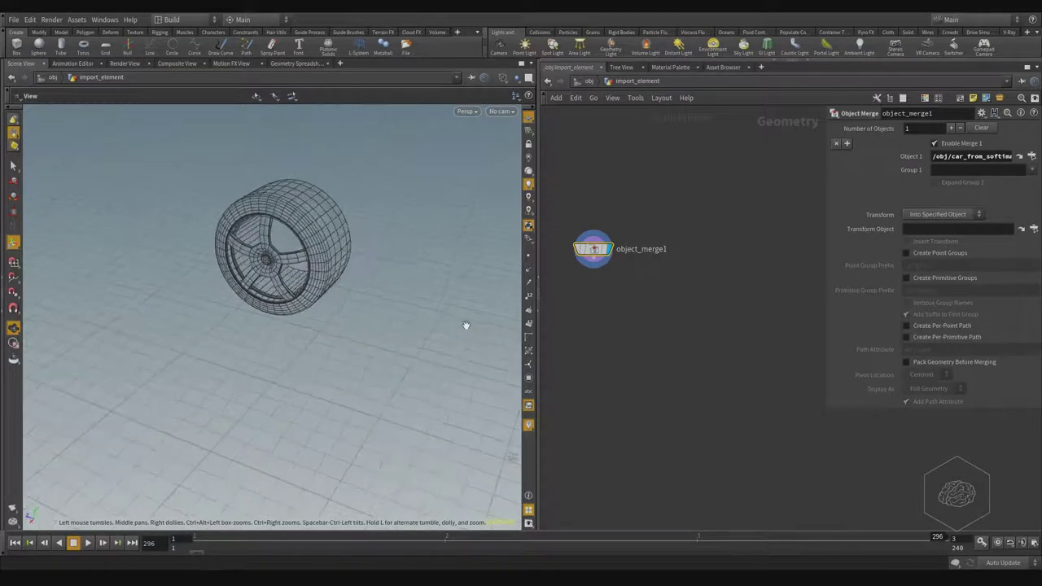
pyautogui.press('Return')
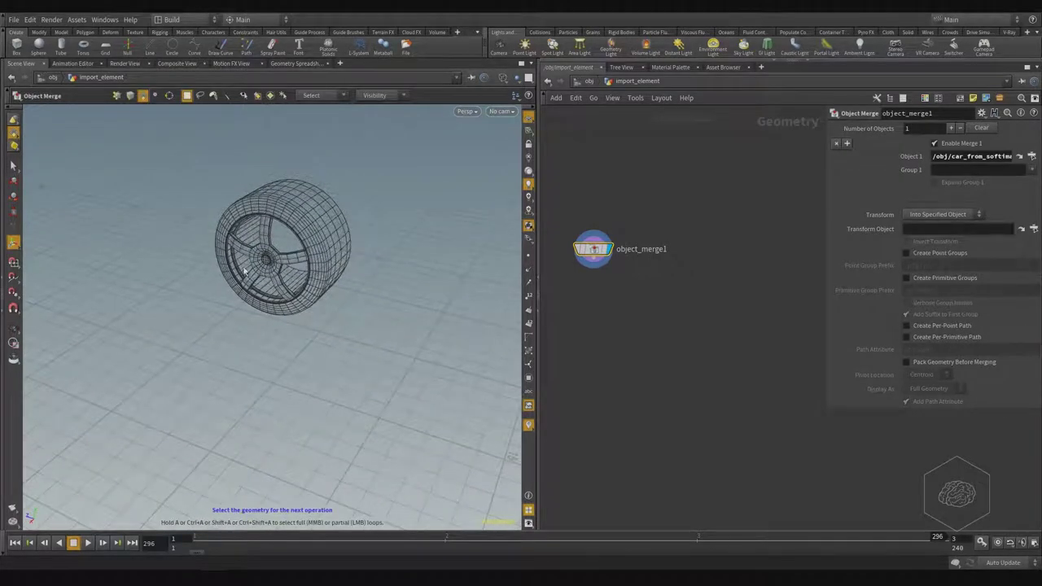
pyautogui.moveTo(394, 306); pyautogui.dragTo(115, 187)
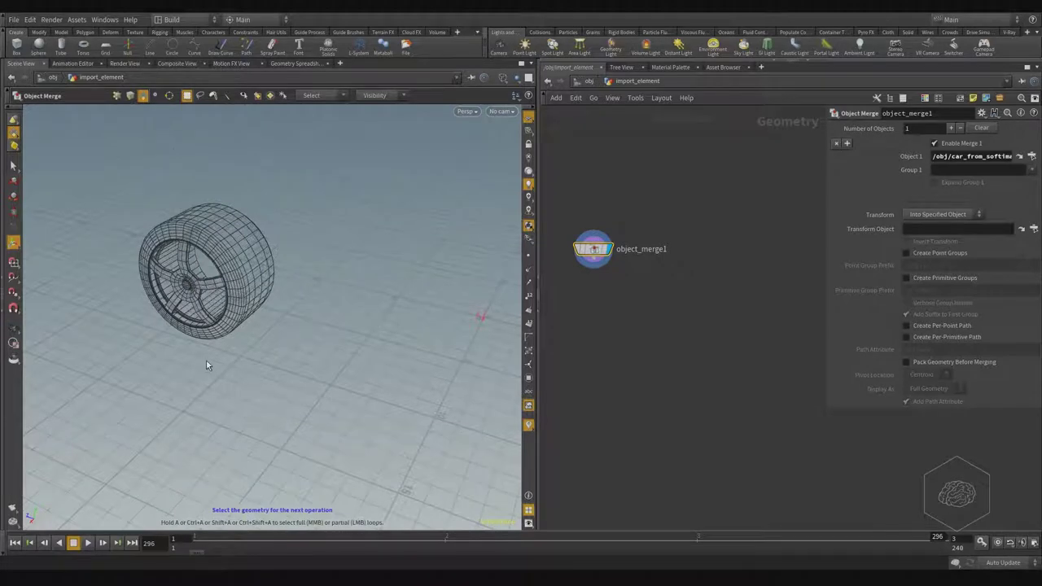
pyautogui.keyDown('alt'); pyautogui.moveTo(206, 290); pyautogui.dragTo(272, 234); pyautogui.keyUp('alt')
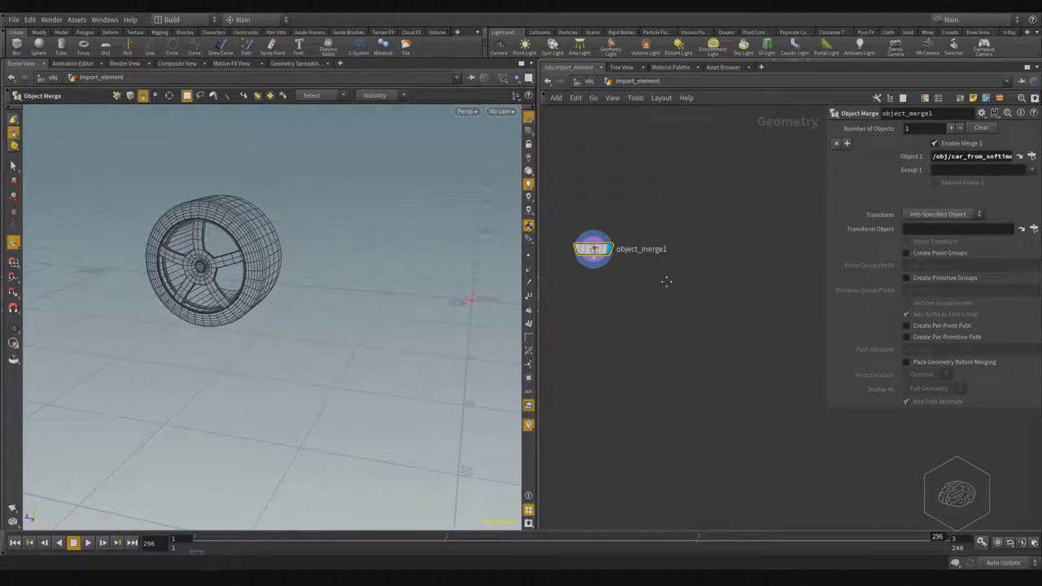
# Add a Transform node to the import_element network beside the Object Merge node
pyautogui.moveTo(665, 281); pyautogui.dragTo(670, 287, button='middle')
pyautogui.moveTo(665, 323); pyautogui.dragTo(688, 295, button='middle')
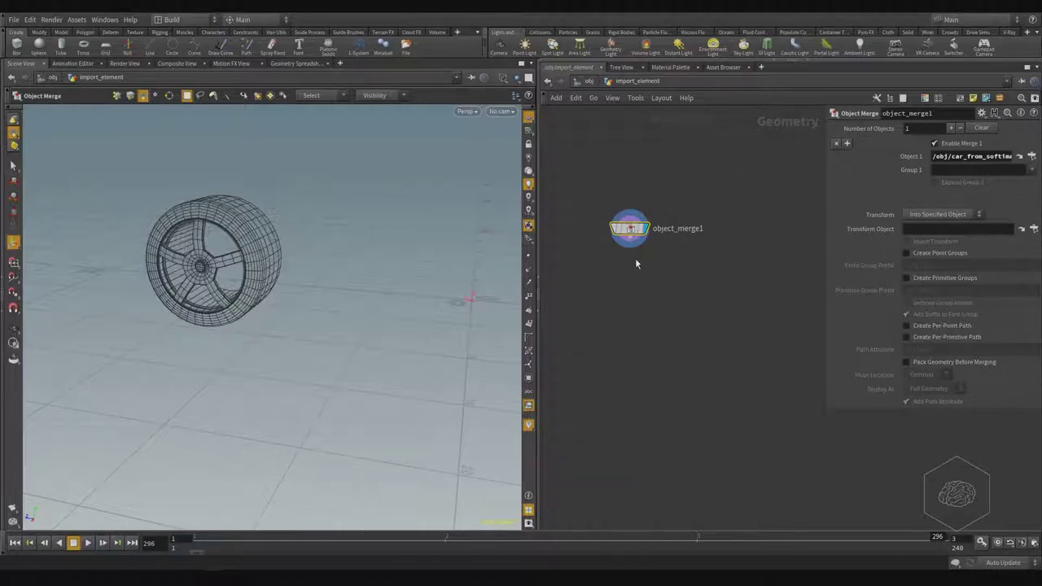
pyautogui.press('Tab')
pyautogui.write('transfor')
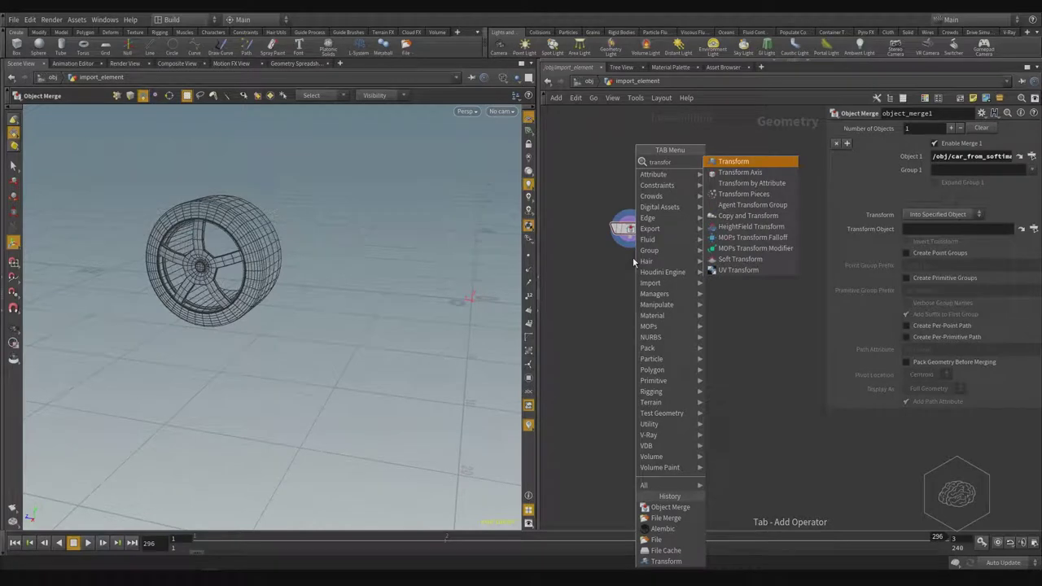
pyautogui.press('Return')
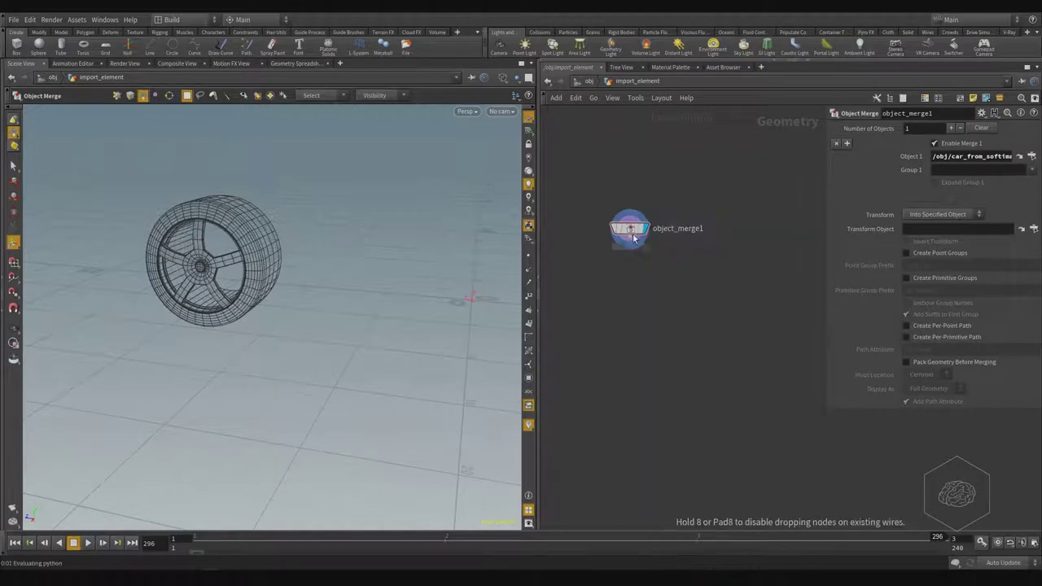
pyautogui.click(634, 236)
# Connect the Object Merge output to the Transform node, arrange the two vertically, and display the Transform node's result
pyautogui.moveTo(634, 236); pyautogui.dragTo(639, 188)
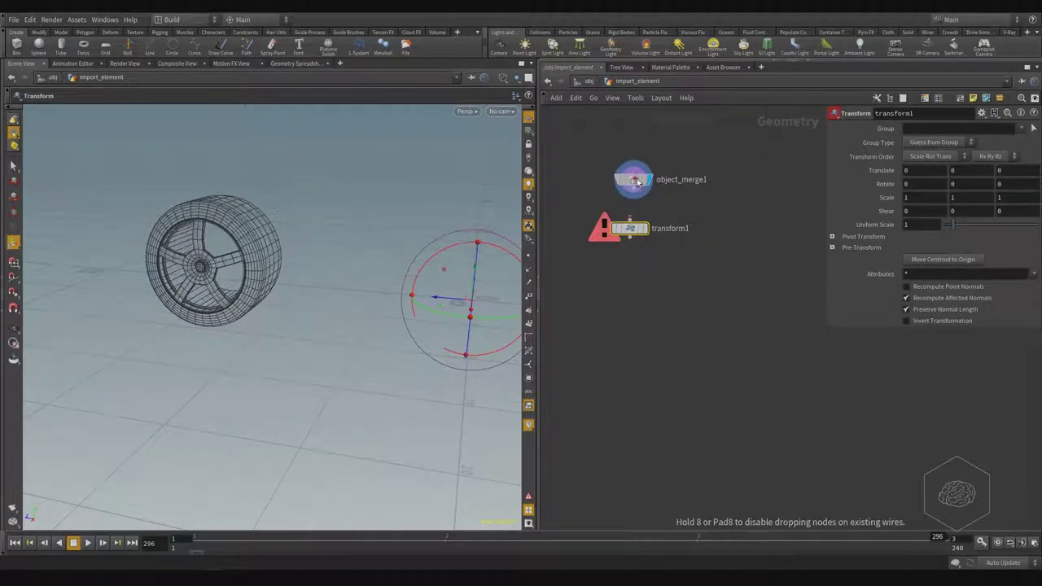
pyautogui.click(634, 189)
pyautogui.click(630, 218)
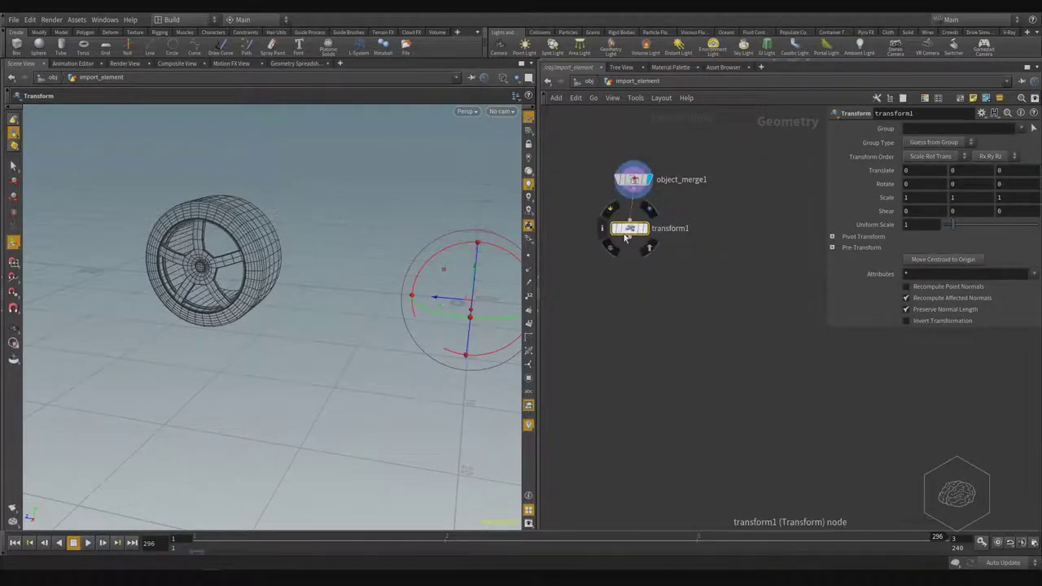
pyautogui.moveTo(630, 229)
pyautogui.mouseDown()
pyautogui.moveTo(644, 242)
pyautogui.moveTo(633, 261)
pyautogui.mouseUp()
pyautogui.click(664, 220)
# Set the Transform node's uniform scale to 0.01 and inspect the scaled wheel against the grid
pyautogui.click(935, 229)
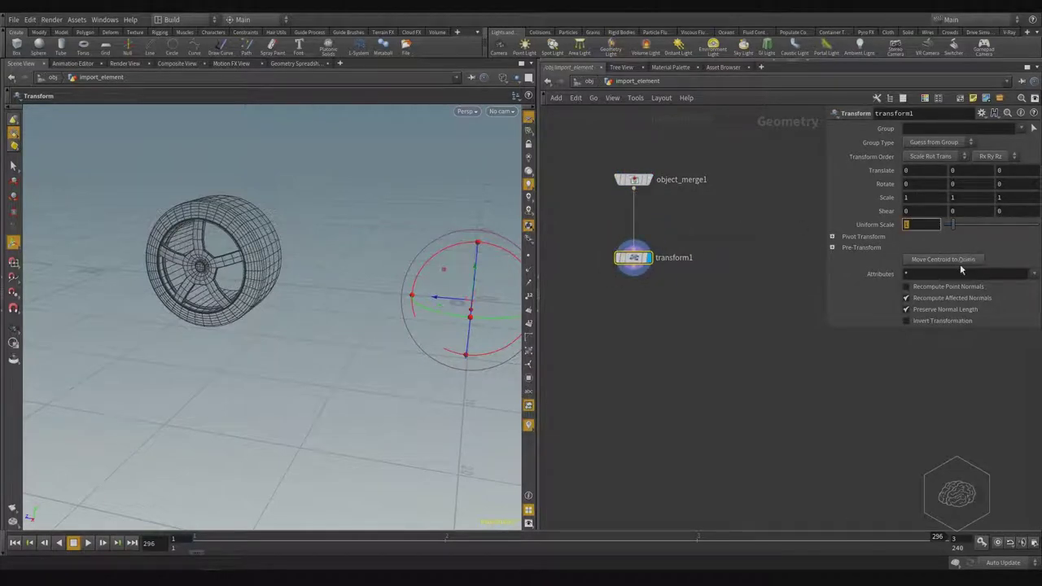
pyautogui.write('0.01')
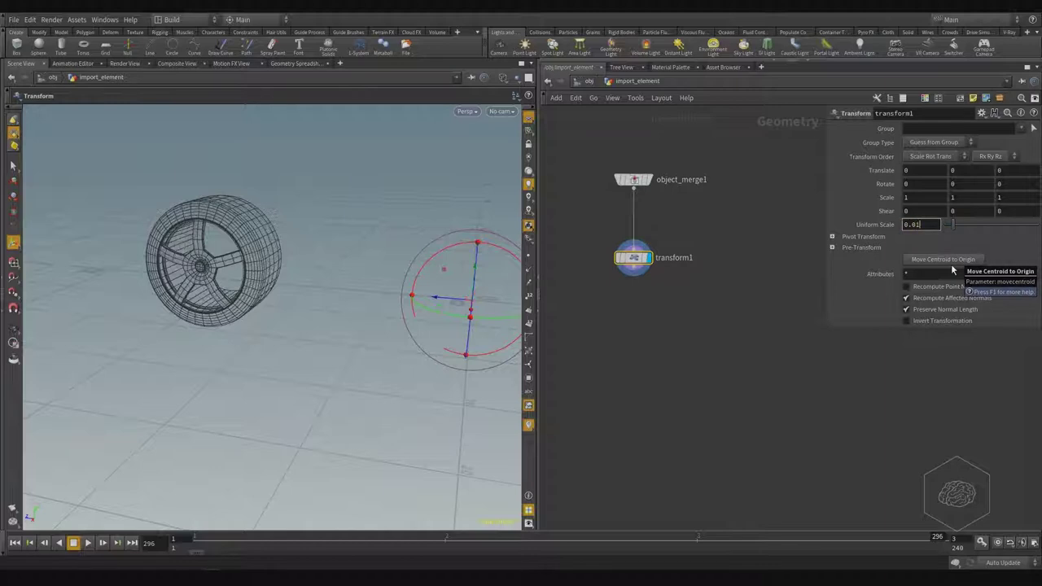
pyautogui.press('Return')
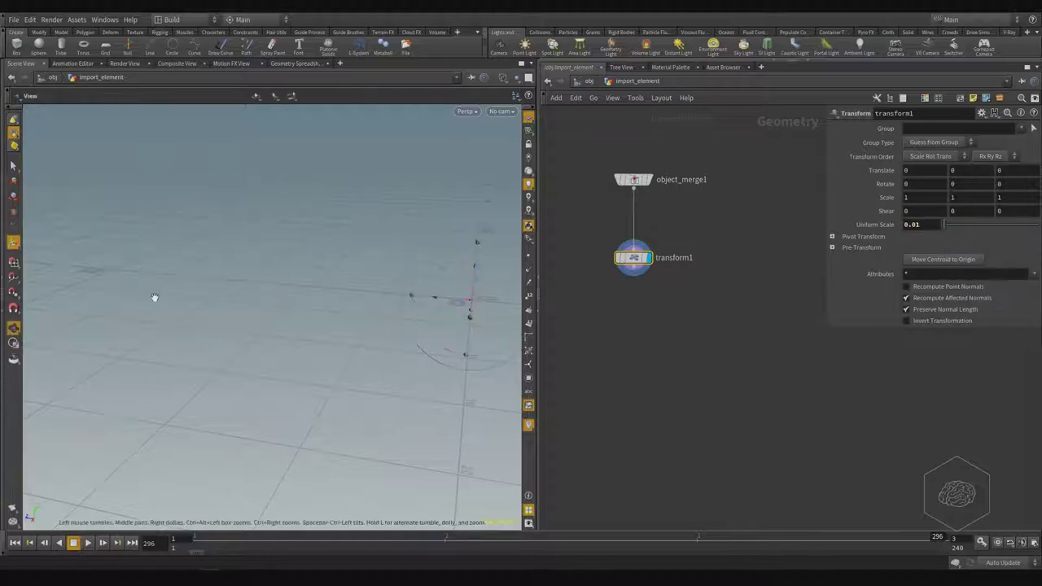
pyautogui.keyDown('alt'); pyautogui.moveTo(418, 247); pyautogui.dragTo(336, 261, button='middle'); pyautogui.keyUp('alt')
pyautogui.press('s')
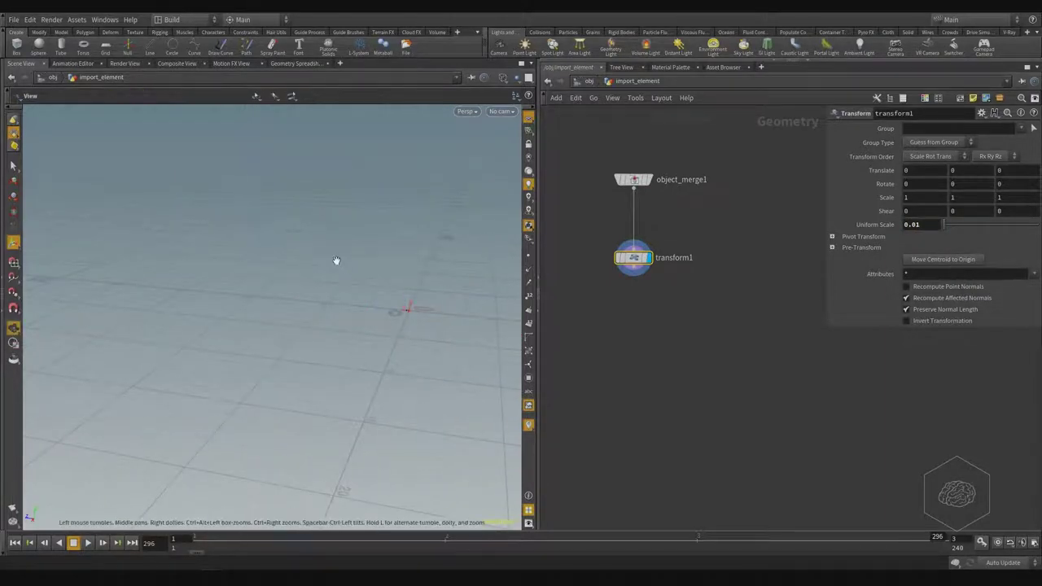
pyautogui.hotkey('space', 'g')
pyautogui.keyDown('alt'); pyautogui.moveTo(383, 268); pyautogui.dragTo(248, 270); pyautogui.keyUp('alt')
pyautogui.scroll(-6, 249, 271)
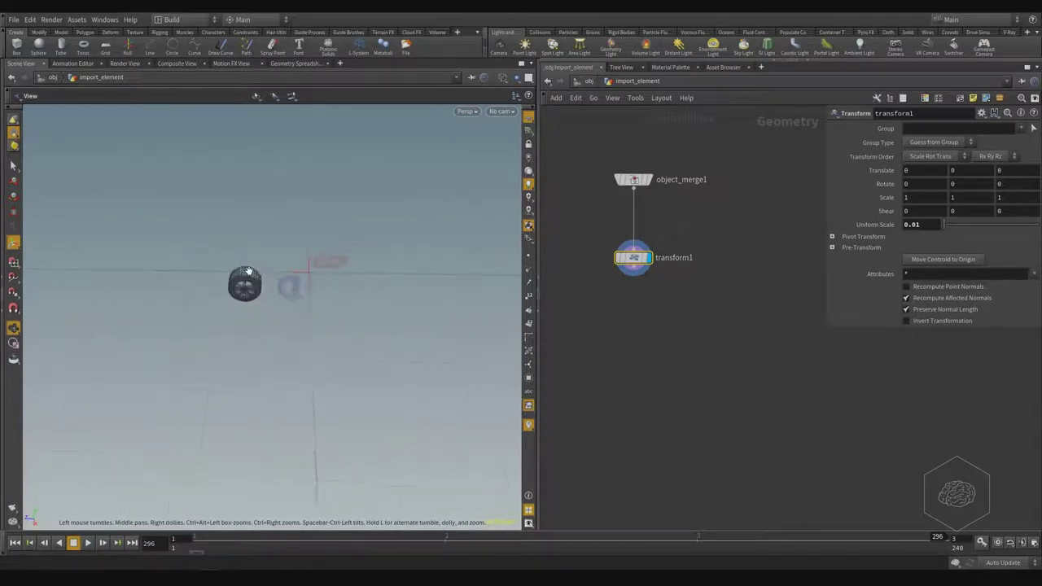
pyautogui.moveTo(249, 271); pyautogui.dragTo(289, 277)
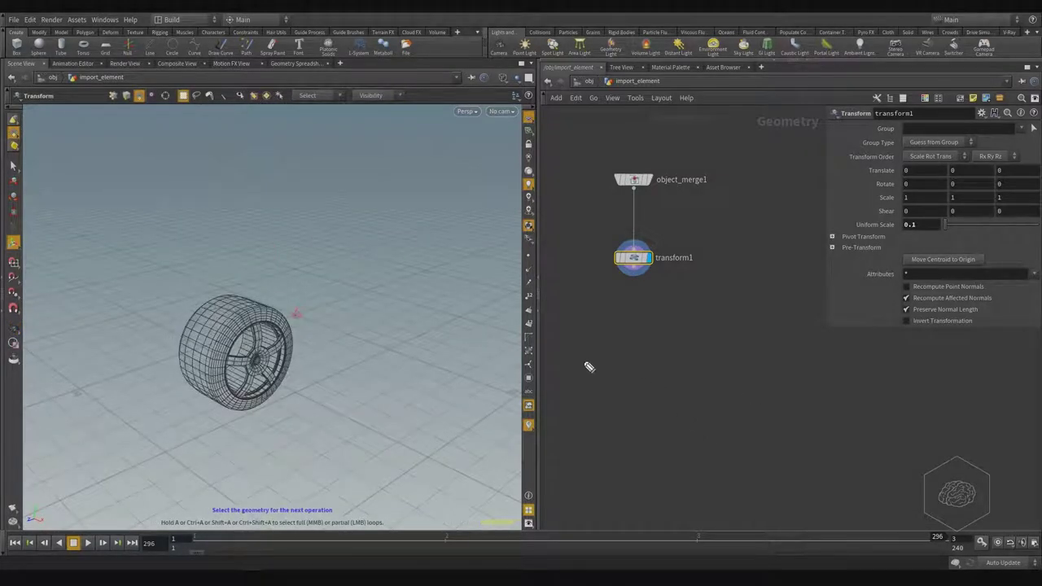
pyautogui.moveTo(553, 330)
pyautogui.mouseDown()
pyautogui.moveTo(554, 352)
pyautogui.moveTo(557, 342)
pyautogui.moveTo(565, 355)
pyautogui.moveTo(586, 353)
pyautogui.mouseUp()
pyautogui.moveTo(549, 366); pyautogui.dragTo(588, 358)
pyautogui.moveTo(590, 360)
pyautogui.mouseDown()
pyautogui.moveTo(591, 379)
pyautogui.moveTo(640, 377)
pyautogui.moveTo(595, 396)
pyautogui.moveTo(688, 407)
pyautogui.moveTo(682, 415)
pyautogui.moveTo(710, 418)
pyautogui.moveTo(712, 458)
pyautogui.moveTo(747, 440)
pyautogui.moveTo(796, 452)
pyautogui.moveTo(785, 474)
pyautogui.mouseUp()
pyautogui.moveTo(806, 464)
pyautogui.mouseDown()
pyautogui.moveTo(817, 449)
pyautogui.moveTo(820, 466)
pyautogui.moveTo(848, 464)
pyautogui.moveTo(825, 478)
pyautogui.moveTo(855, 481)
pyautogui.mouseUp()
pyautogui.moveTo(854, 480); pyautogui.dragTo(855, 508)
pyautogui.moveTo(879, 486); pyautogui.dragTo(910, 493)
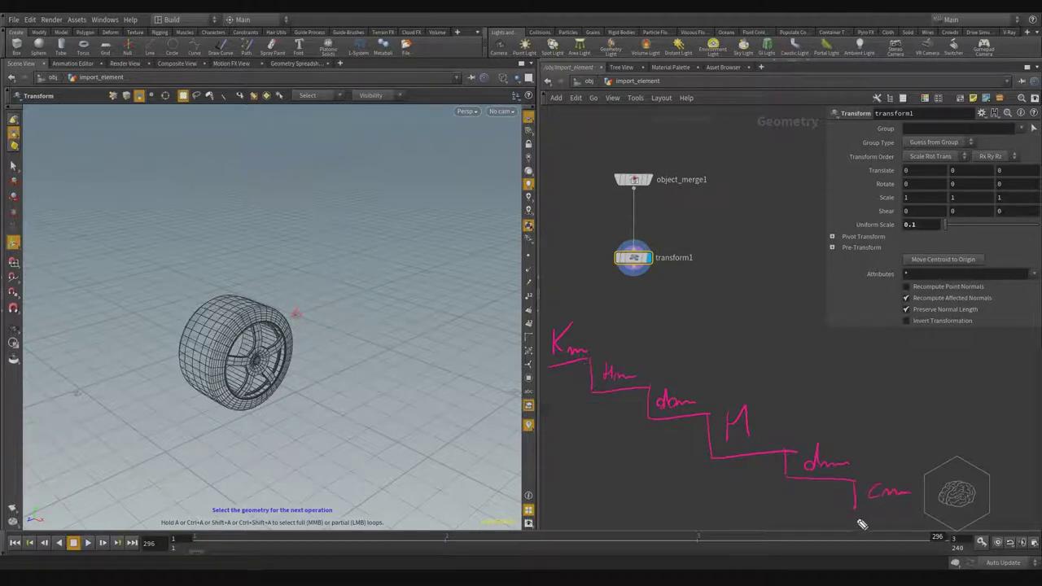
pyautogui.moveTo(853, 511)
pyautogui.mouseDown()
pyautogui.moveTo(922, 505)
pyautogui.moveTo(927, 535)
pyautogui.moveTo(977, 521)
pyautogui.moveTo(948, 511)
pyautogui.moveTo(980, 511)
pyautogui.mouseUp()
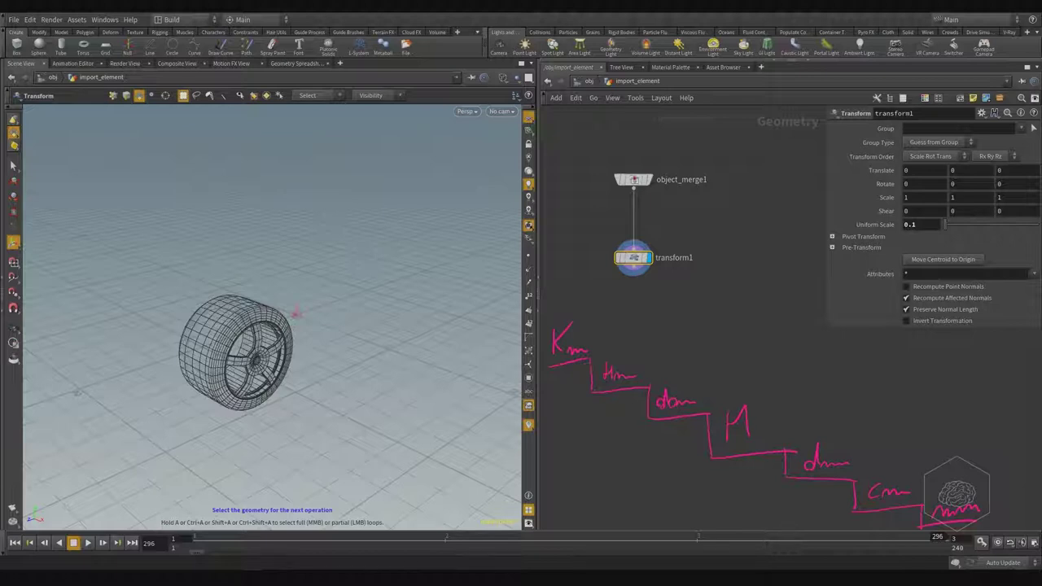
pyautogui.moveTo(721, 448); pyautogui.dragTo(750, 443)
pyautogui.moveTo(781, 397)
pyautogui.mouseDown()
pyautogui.moveTo(854, 378)
pyautogui.moveTo(911, 400)
pyautogui.mouseUp()
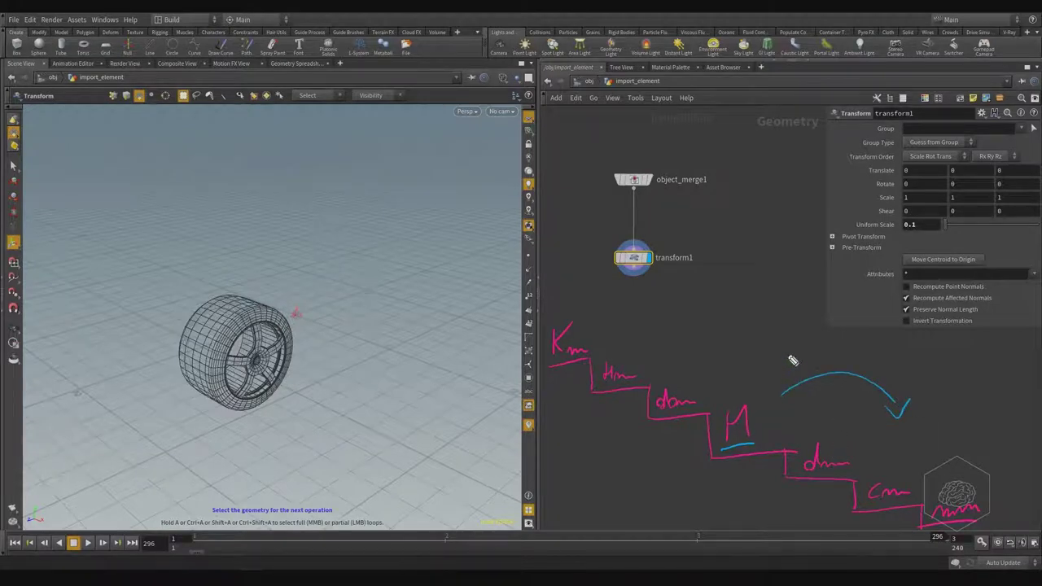
pyautogui.moveTo(780, 352)
pyautogui.mouseDown()
pyautogui.moveTo(796, 372)
pyautogui.moveTo(779, 372)
pyautogui.moveTo(814, 366)
pyautogui.mouseUp()
pyautogui.moveTo(830, 350)
pyautogui.mouseDown()
pyautogui.moveTo(825, 358)
pyautogui.moveTo(832, 350)
pyautogui.mouseUp()
pyautogui.moveTo(725, 447); pyautogui.dragTo(770, 447)
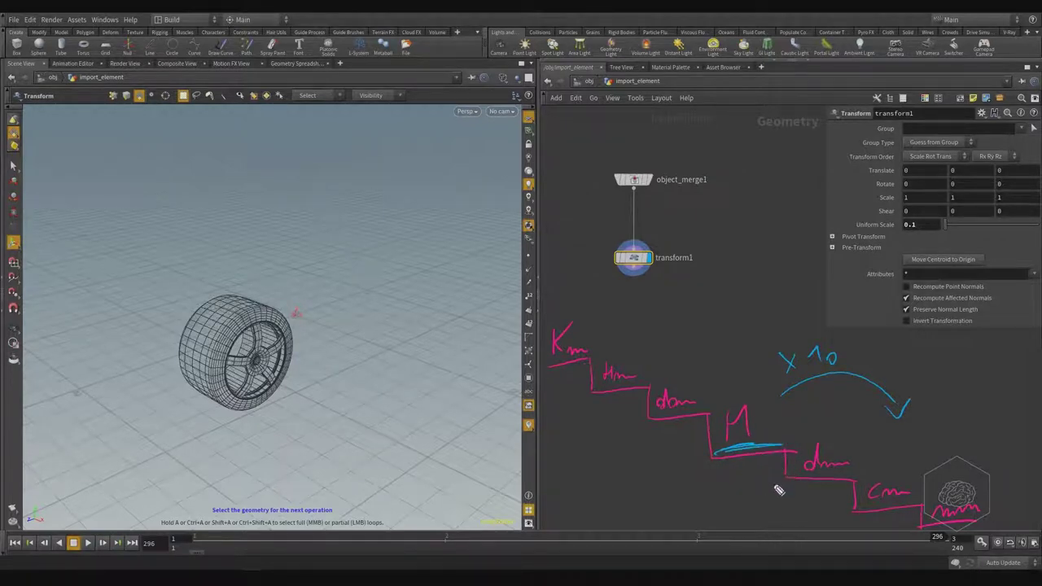
pyautogui.moveTo(789, 492); pyautogui.dragTo(794, 498)
pyautogui.moveTo(811, 490); pyautogui.dragTo(810, 490)
pyautogui.moveTo(858, 515); pyautogui.dragTo(880, 520)
pyautogui.moveTo(943, 533); pyautogui.dragTo(961, 530)
pyautogui.moveTo(667, 428); pyautogui.dragTo(681, 429)
pyautogui.moveTo(605, 407); pyautogui.dragTo(618, 405)
pyautogui.moveTo(558, 374); pyautogui.dragTo(573, 373)
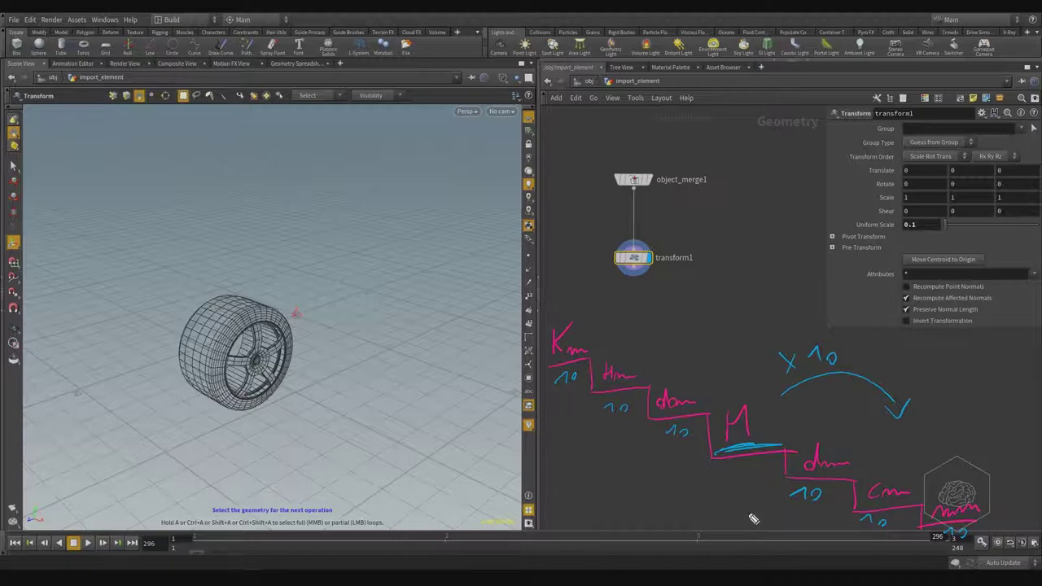
pyautogui.moveTo(749, 515)
pyautogui.mouseDown()
pyautogui.moveTo(606, 480)
pyautogui.moveTo(667, 497)
pyautogui.moveTo(682, 482)
pyautogui.mouseUp()
pyautogui.click(652, 489)
pyautogui.click(652, 495)
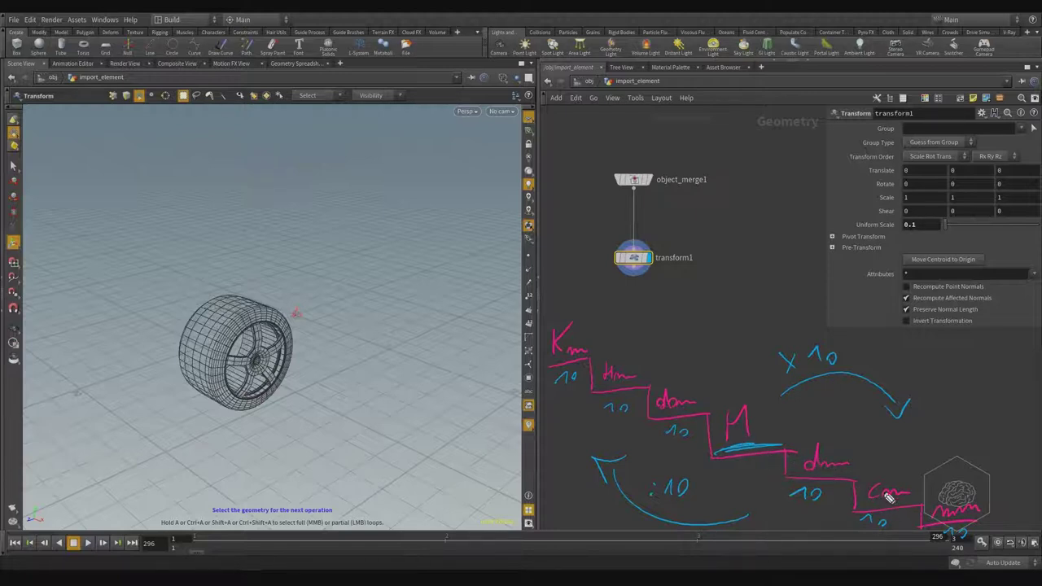
pyautogui.moveTo(807, 426); pyautogui.dragTo(820, 435)
pyautogui.moveTo(818, 425); pyautogui.dragTo(807, 435)
pyautogui.moveTo(883, 459); pyautogui.dragTo(892, 468)
pyautogui.moveTo(891, 459); pyautogui.dragTo(883, 468)
pyautogui.moveTo(610, 306); pyautogui.dragTo(663, 305)
pyautogui.moveTo(652, 311); pyautogui.dragTo(706, 309)
pyautogui.moveTo(715, 305); pyautogui.dragTo(720, 311)
pyautogui.moveTo(728, 299)
pyautogui.mouseDown()
pyautogui.moveTo(779, 312)
pyautogui.moveTo(801, 301)
pyautogui.mouseUp()
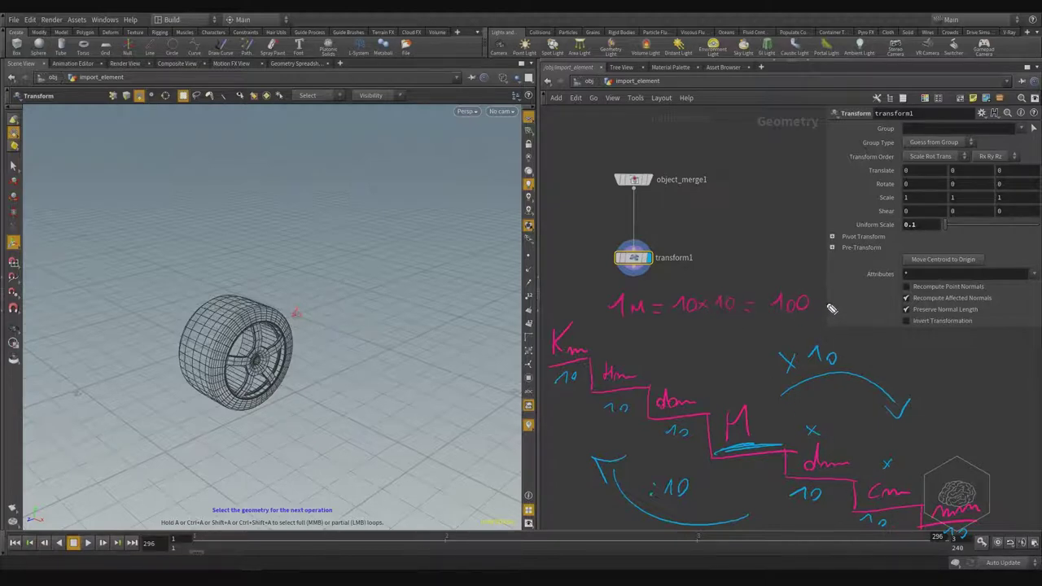
pyautogui.moveTo(827, 299)
pyautogui.mouseDown()
pyautogui.moveTo(824, 308)
pyautogui.moveTo(858, 306)
pyautogui.mouseUp()
# Calculate 1 ÷ 100 in the Calculator to get the scale factor for converting centimetres to metres
pyautogui.click(919, 222)
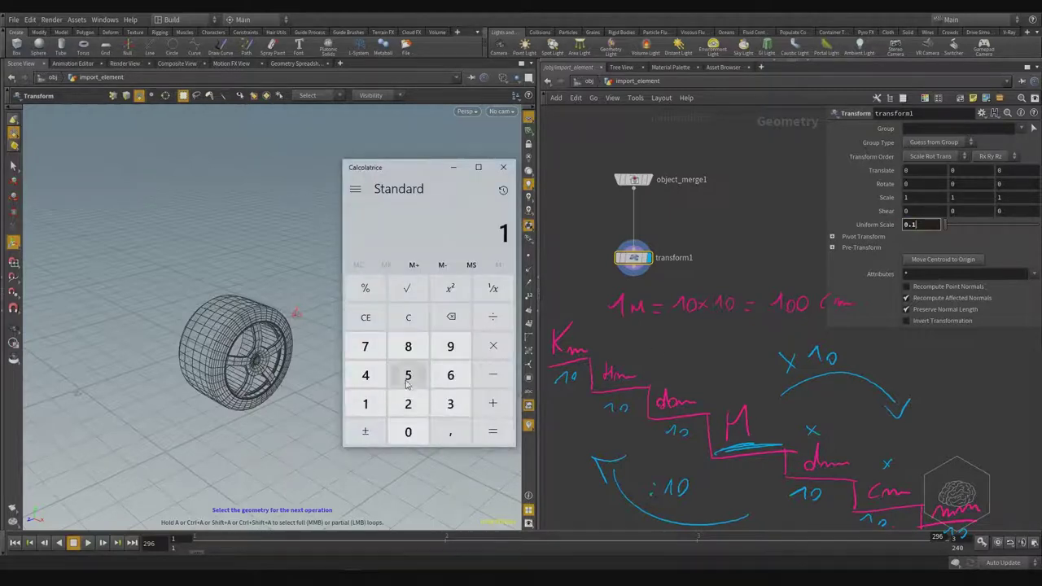
pyautogui.click(492, 317)
pyautogui.doubleClick(408, 432)
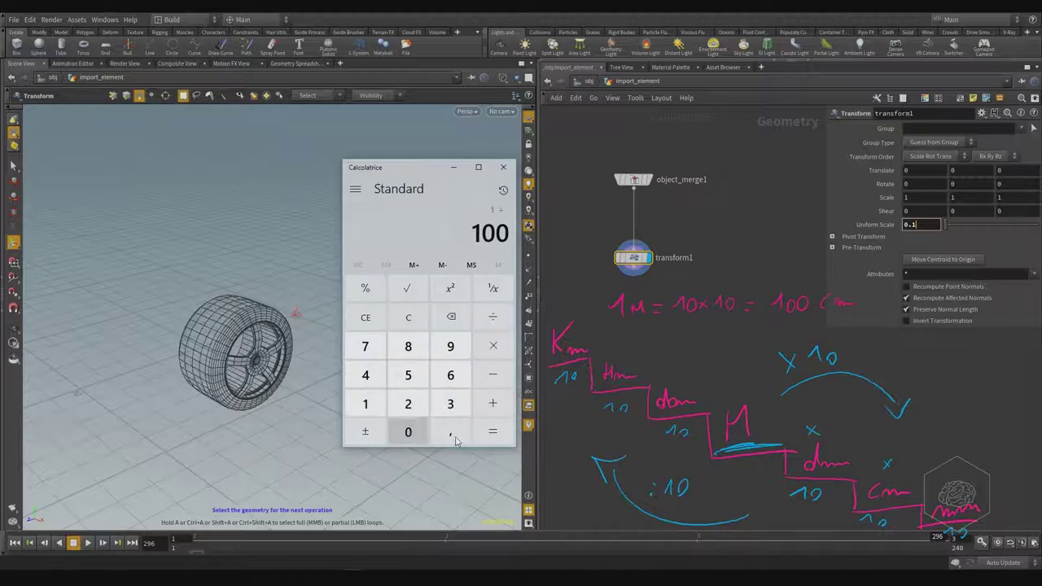
pyautogui.click(491, 434)
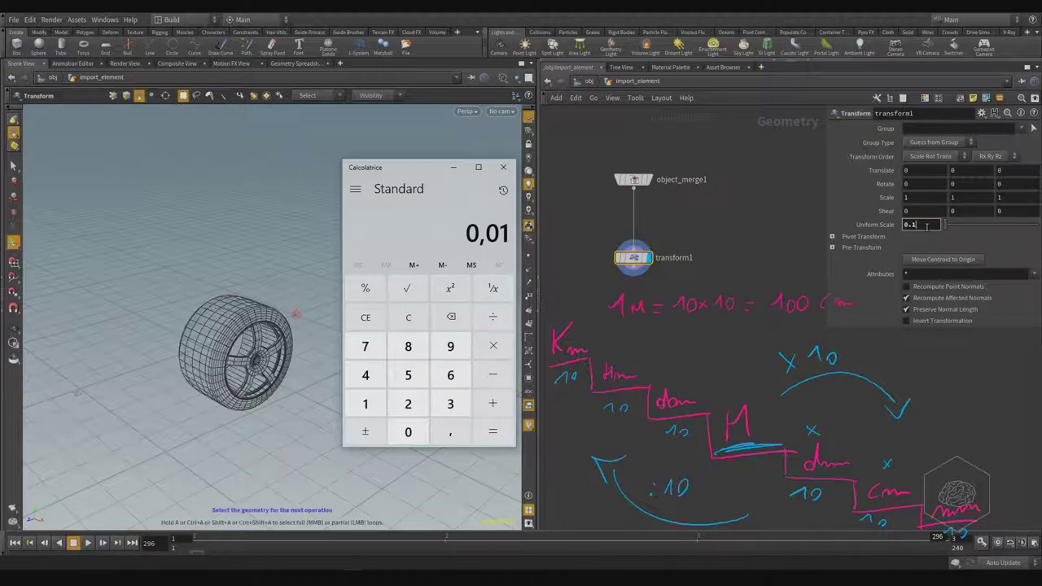
# Set the Transform node's uniform scale to 0.01
pyautogui.moveTo(926, 227); pyautogui.dragTo(898, 227)
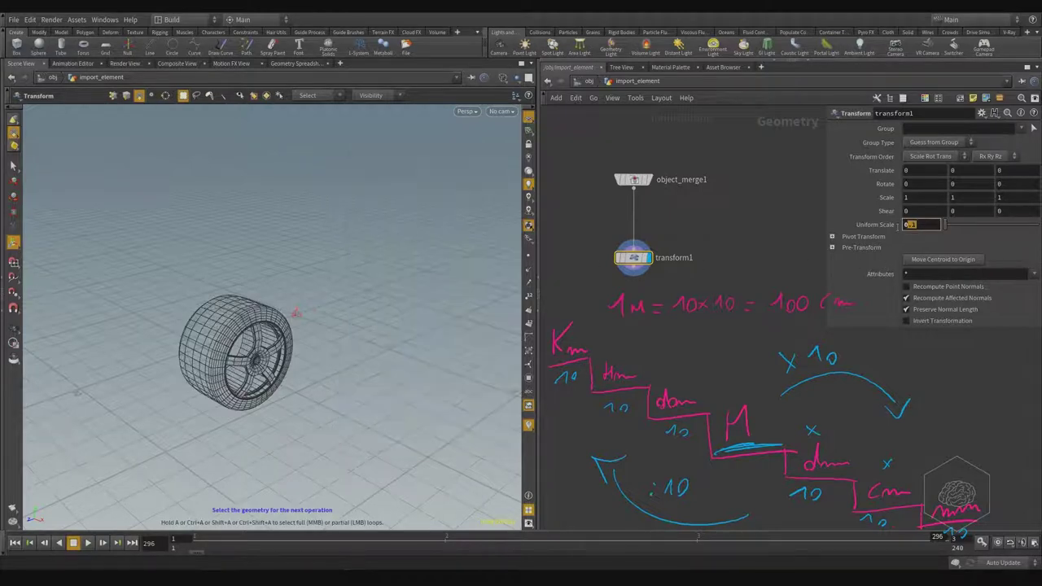
pyautogui.write('0.01')
pyautogui.press('Return')
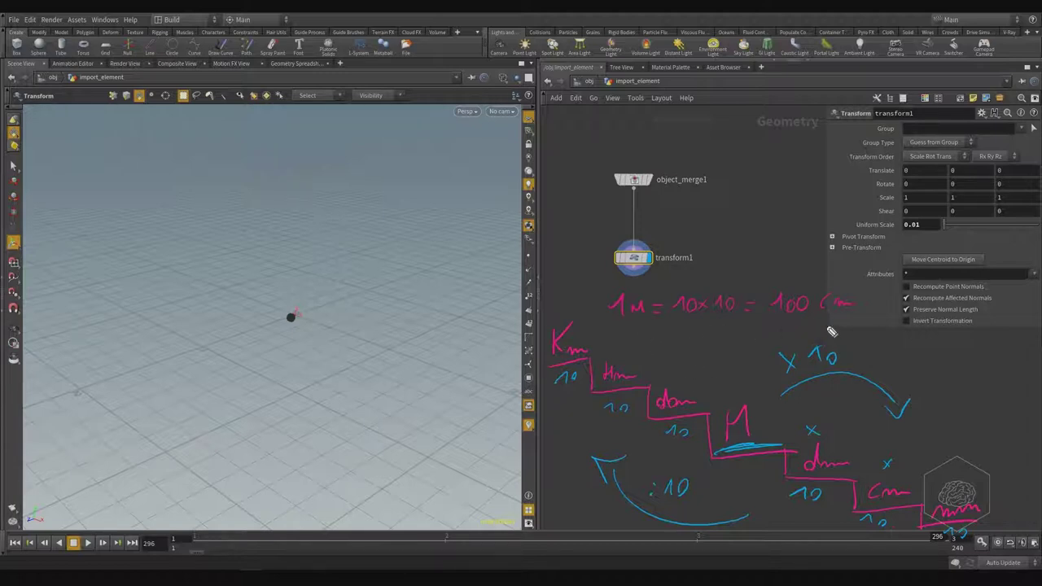
pyautogui.moveTo(777, 318); pyautogui.dragTo(820, 329)
pyautogui.moveTo(832, 330); pyautogui.dragTo(855, 315)
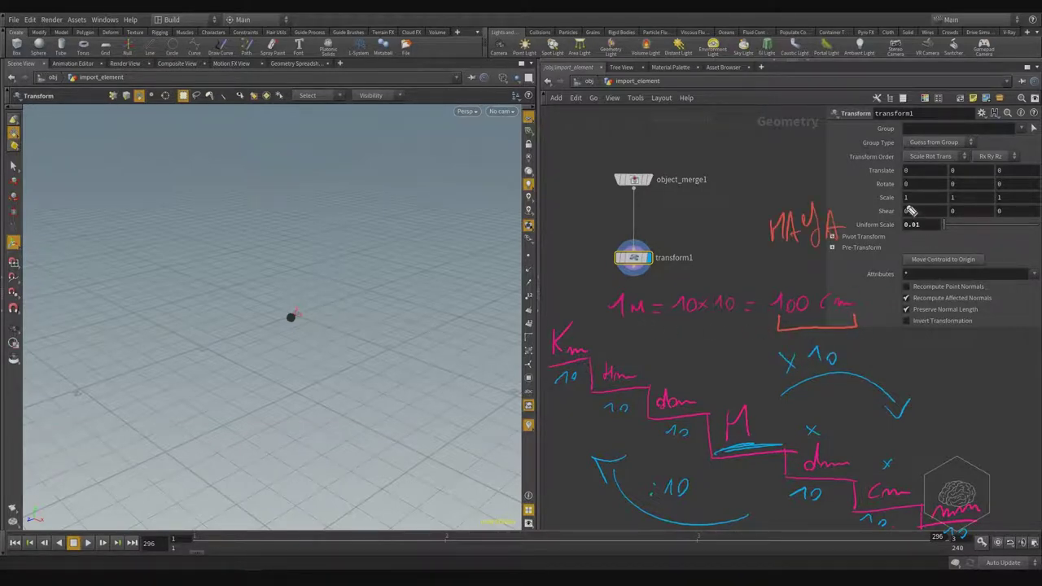
pyautogui.moveTo(864, 201)
pyautogui.mouseDown()
pyautogui.moveTo(971, 232)
pyautogui.moveTo(877, 208)
pyautogui.mouseUp()
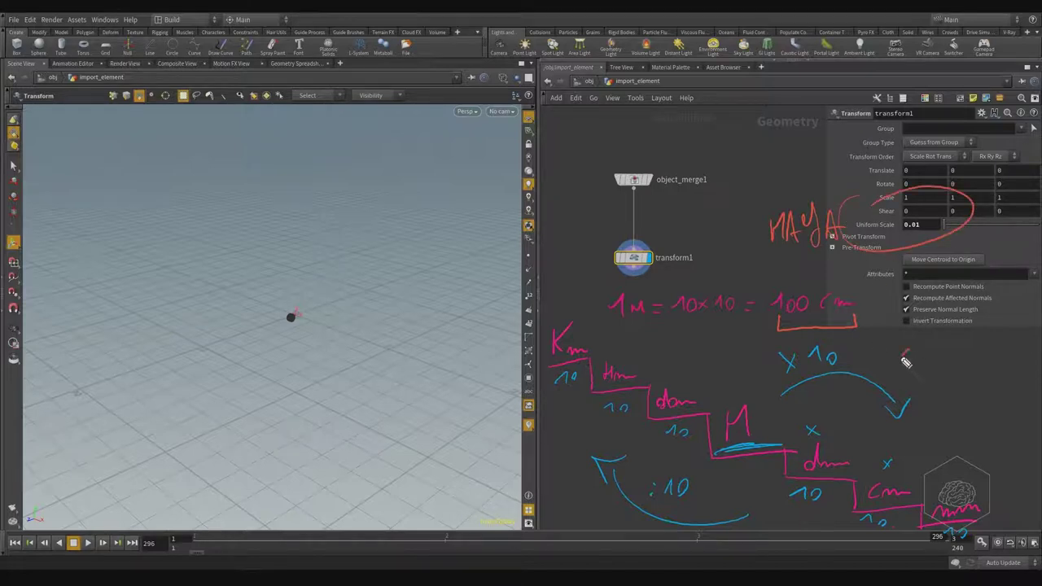
pyautogui.moveTo(903, 355)
pyautogui.mouseDown()
pyautogui.moveTo(947, 344)
pyautogui.moveTo(925, 373)
pyautogui.moveTo(944, 363)
pyautogui.moveTo(962, 372)
pyautogui.mouseUp()
pyautogui.moveTo(899, 383)
pyautogui.mouseDown()
pyautogui.moveTo(1008, 384)
pyautogui.moveTo(976, 423)
pyautogui.moveTo(1016, 380)
pyautogui.moveTo(952, 395)
pyautogui.moveTo(952, 421)
pyautogui.mouseUp()
pyautogui.moveTo(991, 383)
pyautogui.mouseDown()
pyautogui.moveTo(946, 248)
pyautogui.moveTo(939, 270)
pyautogui.moveTo(927, 241)
pyautogui.moveTo(942, 247)
pyautogui.moveTo(934, 261)
pyautogui.mouseUp()
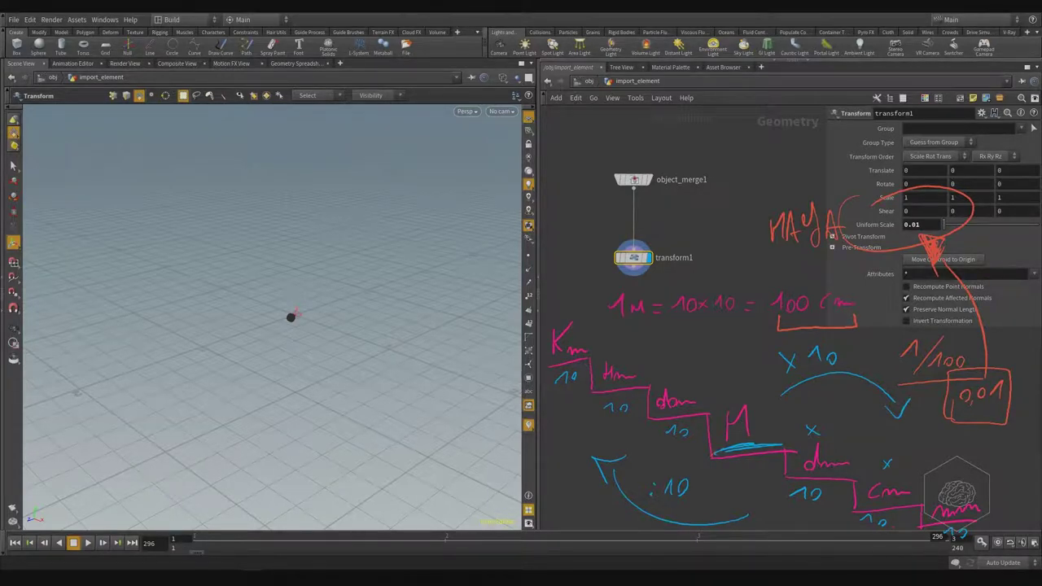
pyautogui.press('Escape')
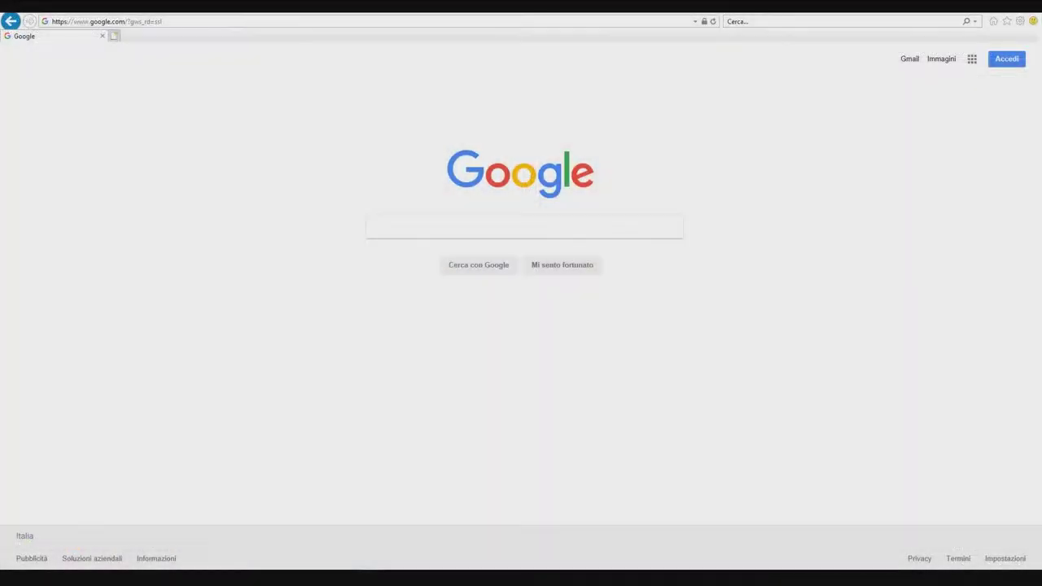
# Switch to the web browser and search Google for "openVDB"
pyautogui.click(528, 226)
pyautogui.write('open')
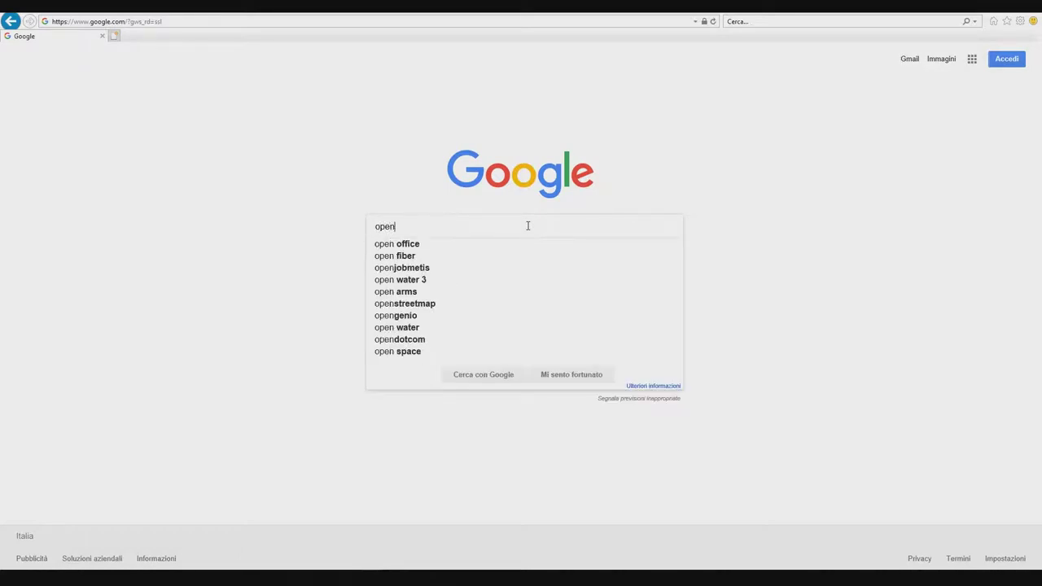
pyautogui.write('VDB')
pyautogui.press('Return')
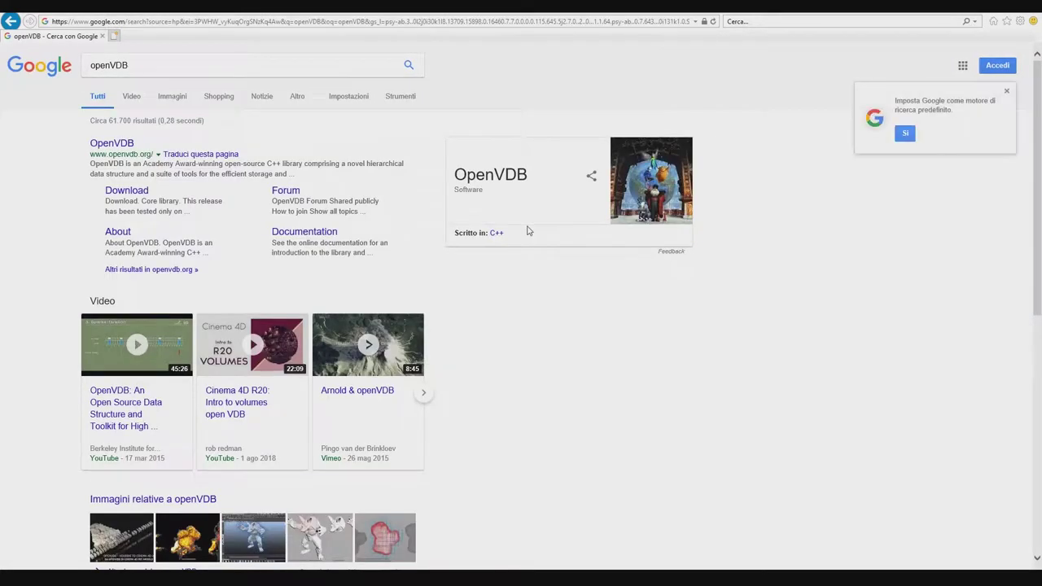
# Open the official OpenVDB website from the search results and look through its home page, including the news and adoption list
pyautogui.click(130, 146)
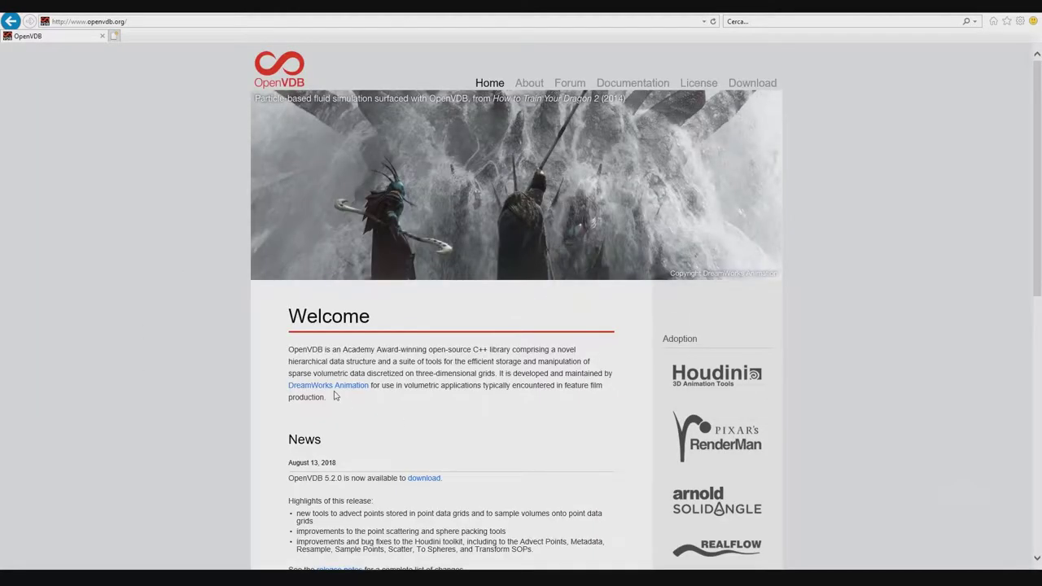
pyautogui.scroll(-8, 480, 371)
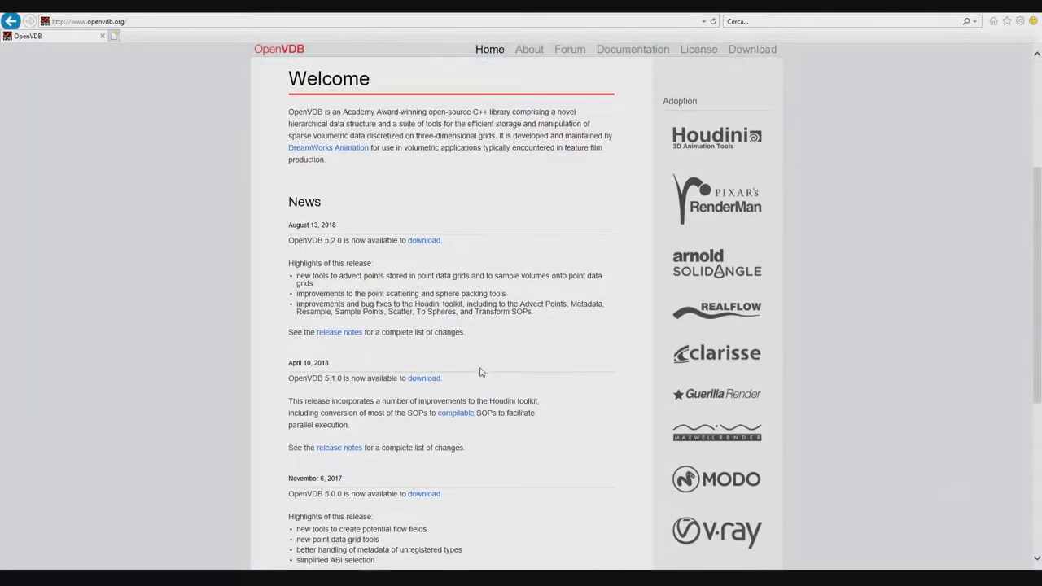
pyautogui.scroll(-1, 480, 372)
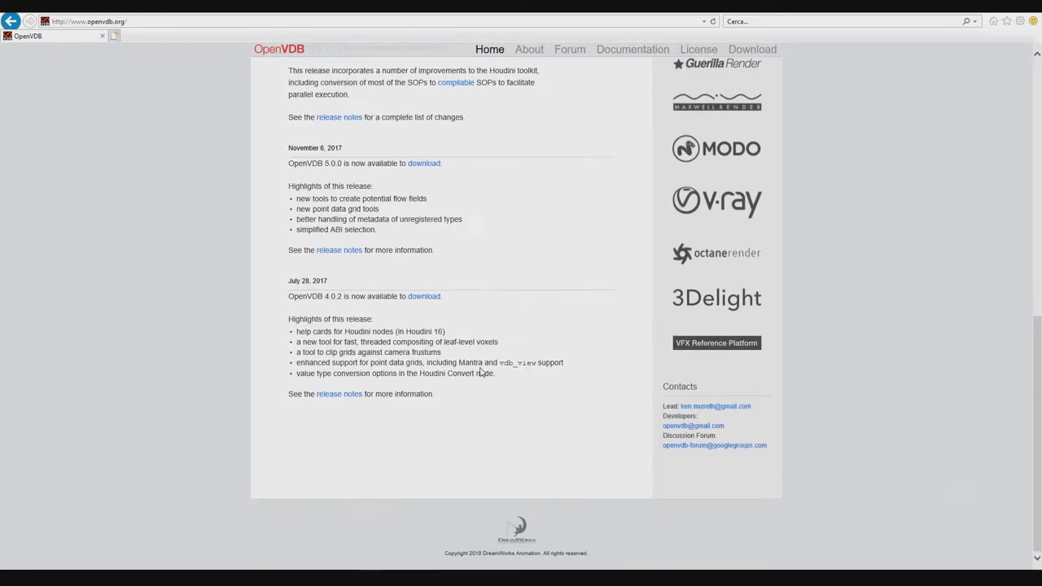
pyautogui.scroll(9, 491, 390)
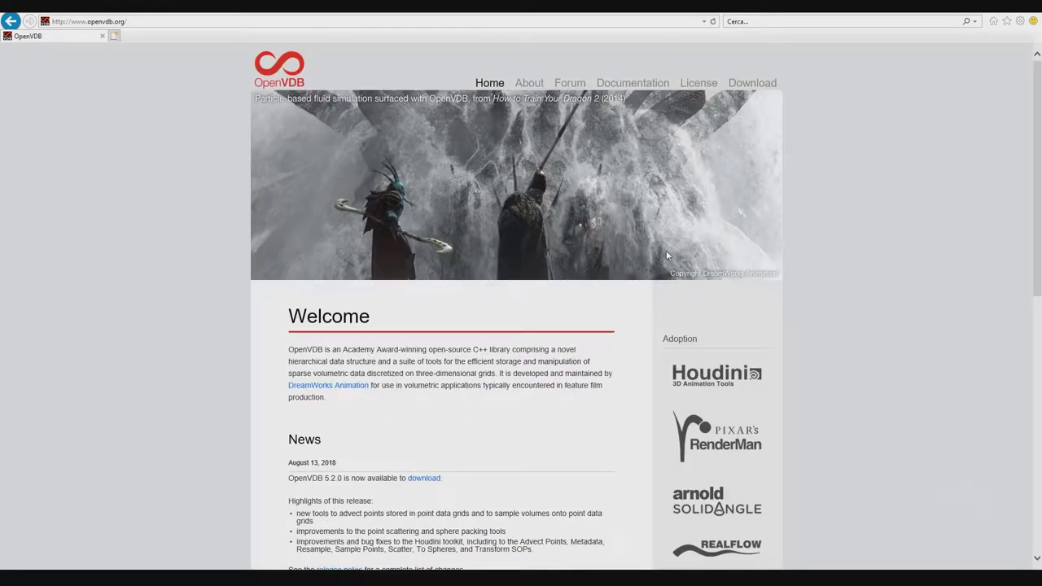